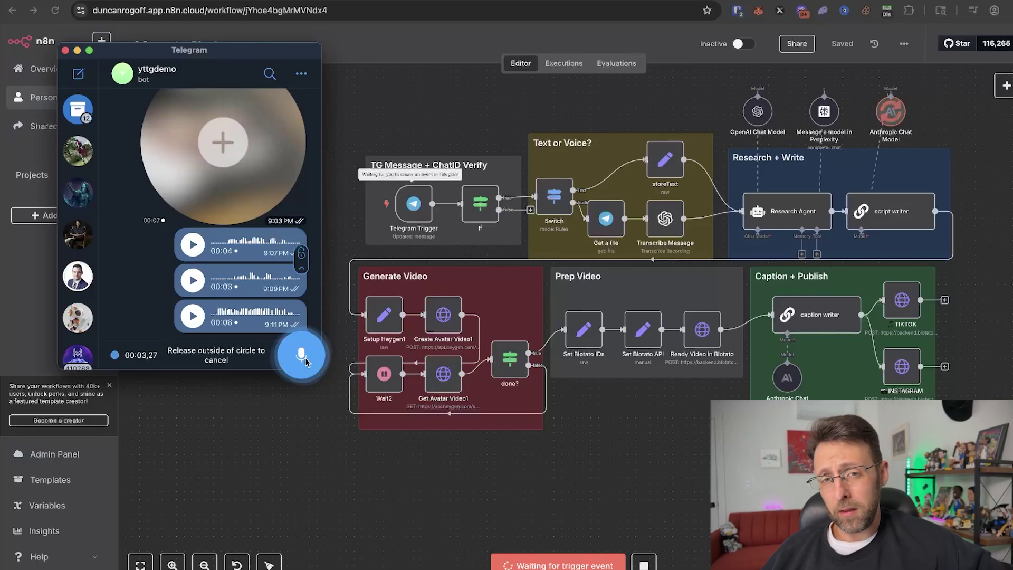
# - Send a voice message to the demo bot in Telegram to trigger the waiting TG > Avatar workflow in n8n
pyautogui.moveTo(305, 362); pyautogui.dragTo(304, 361)
pyautogui.click(689, 433)
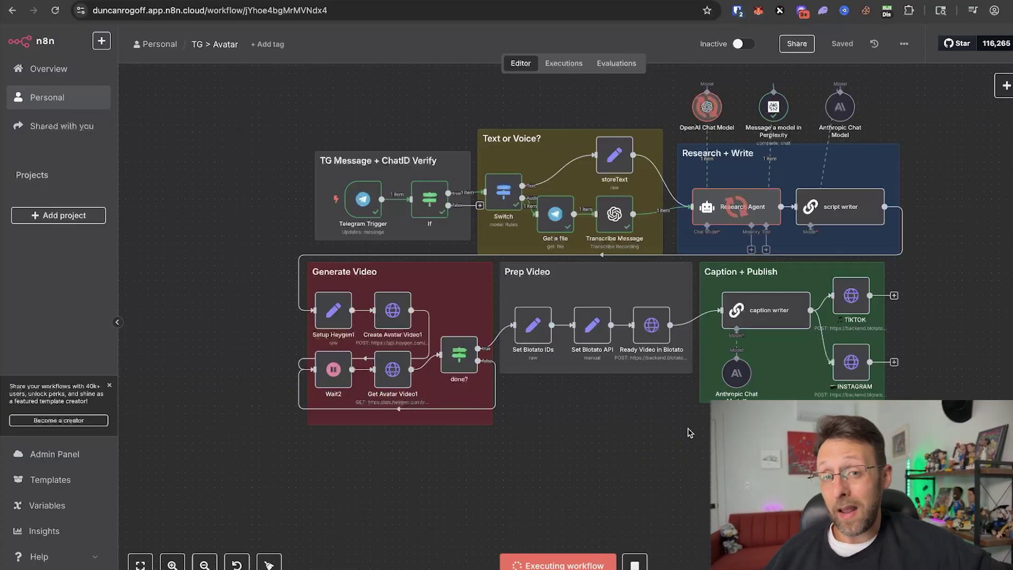
pyautogui.scroll(3, 688, 432)
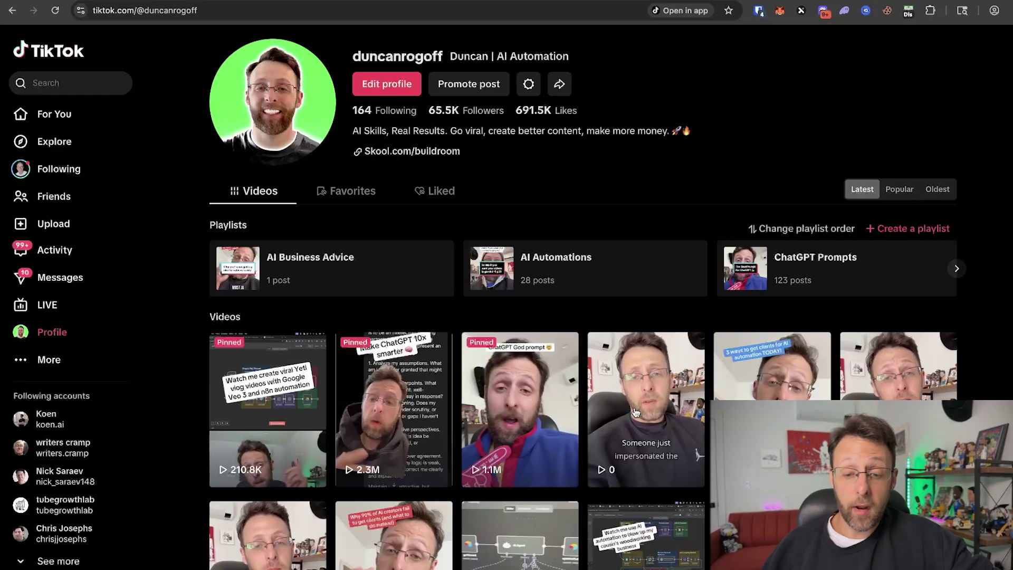
# - View the newest unpinned video on the TikTok profile and, after refreshing the Instagram profile, its newest post
pyautogui.click(635, 412)
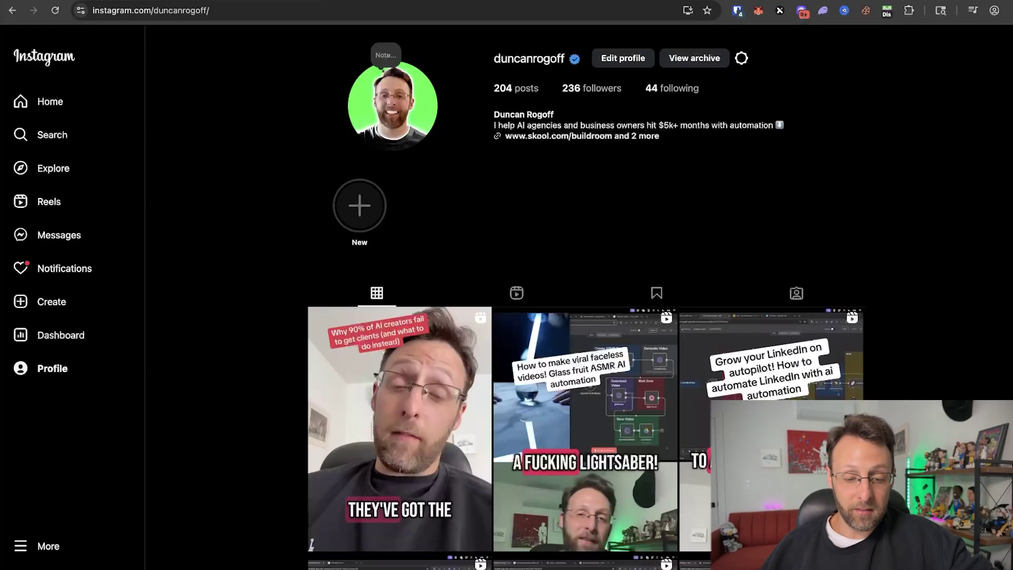
pyautogui.press('super+r')
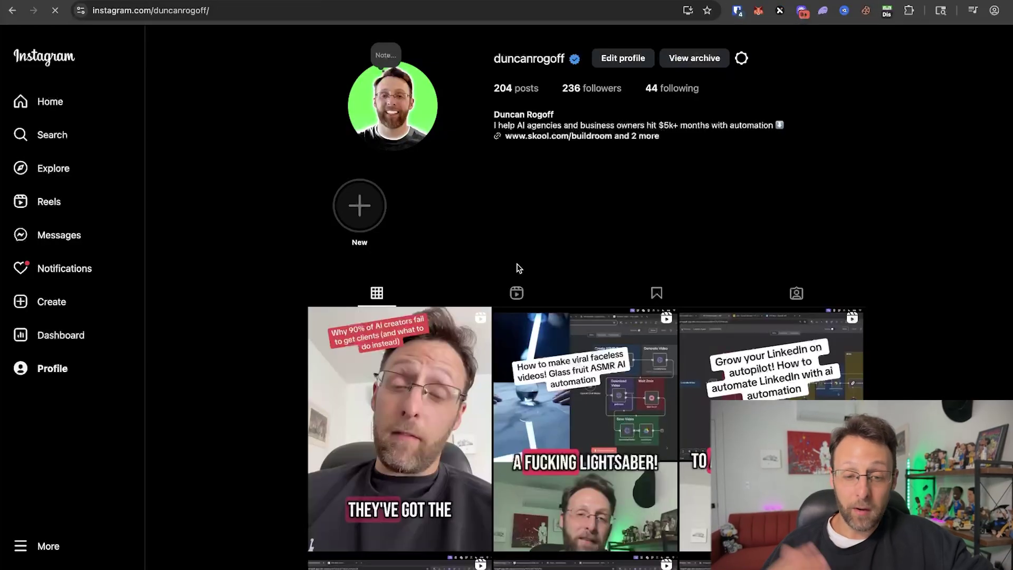
pyautogui.click(359, 337)
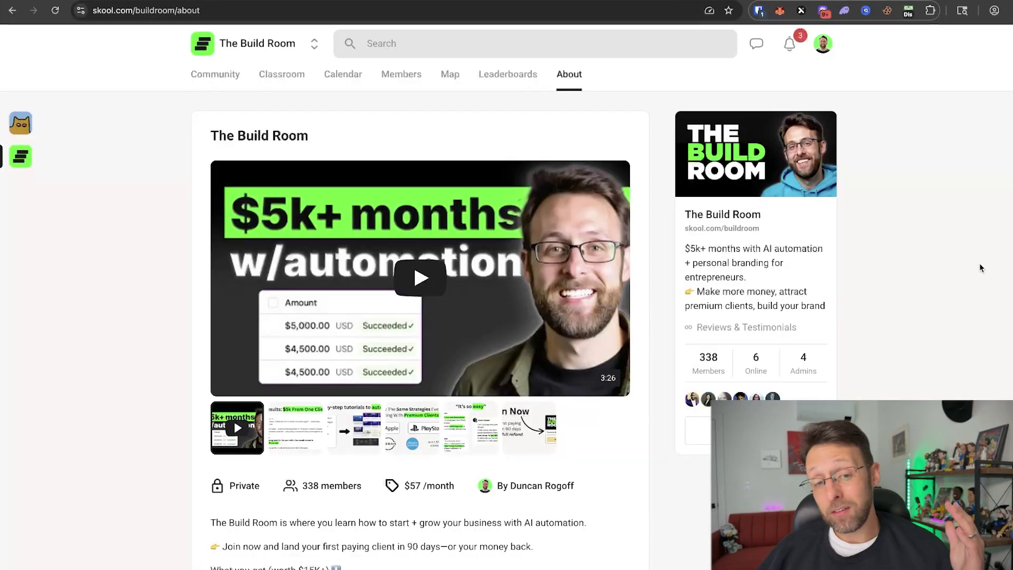
# - In The Build Room's Resource Library classroom, open the Faceless Video - Viral Yeti Vlogs! lesson and its n8n workflow resource
pyautogui.click(276, 76)
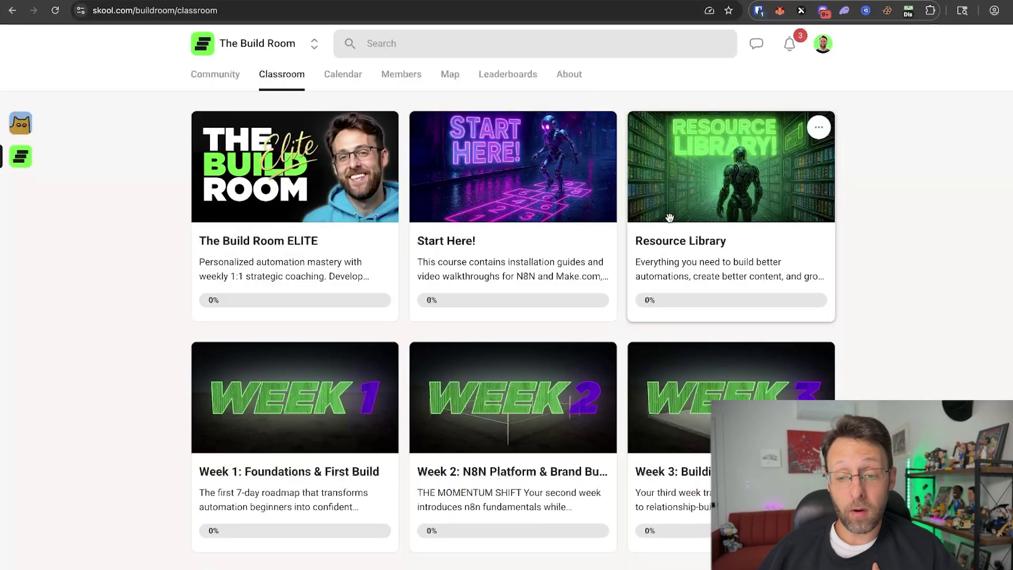
pyautogui.click(702, 208)
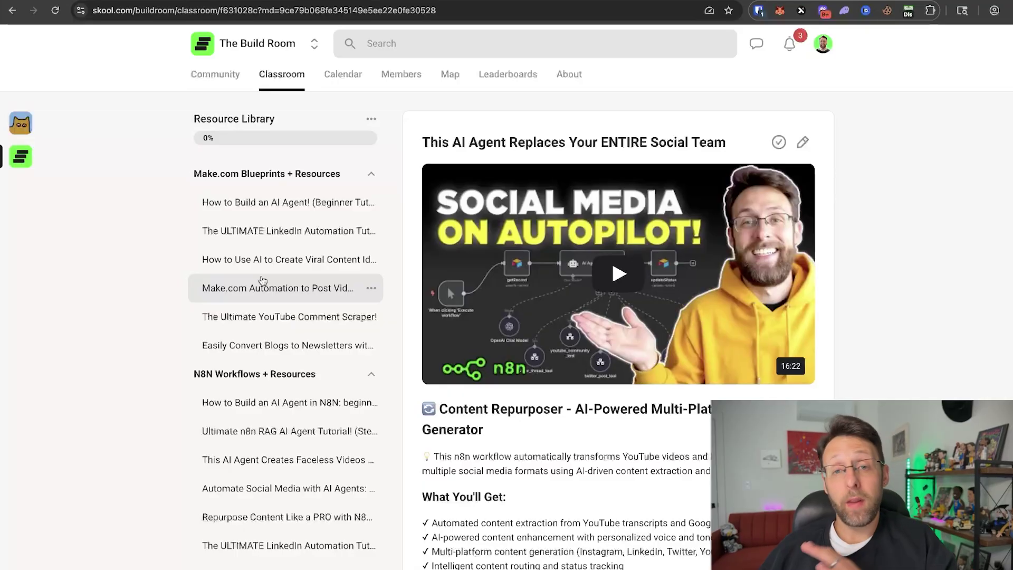
pyautogui.scroll(-11, 262, 279)
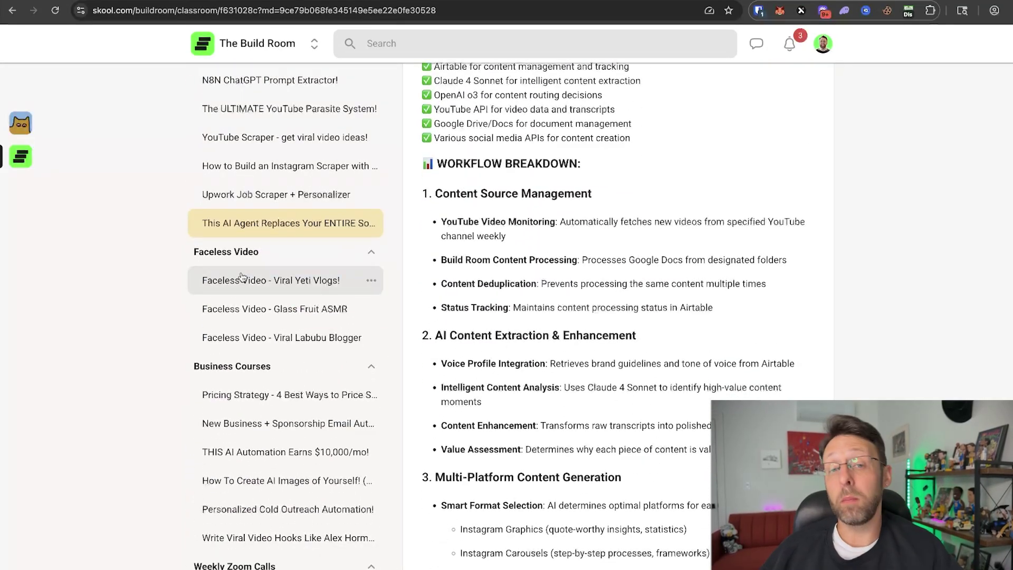
pyautogui.click(242, 276)
pyautogui.scroll(-20, 606, 403)
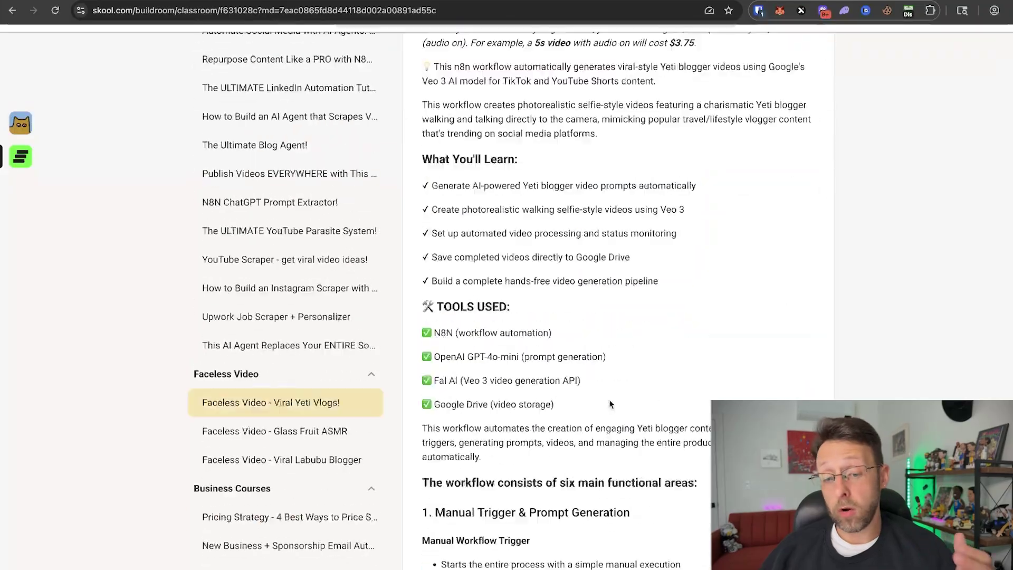
pyautogui.scroll(-20, 610, 404)
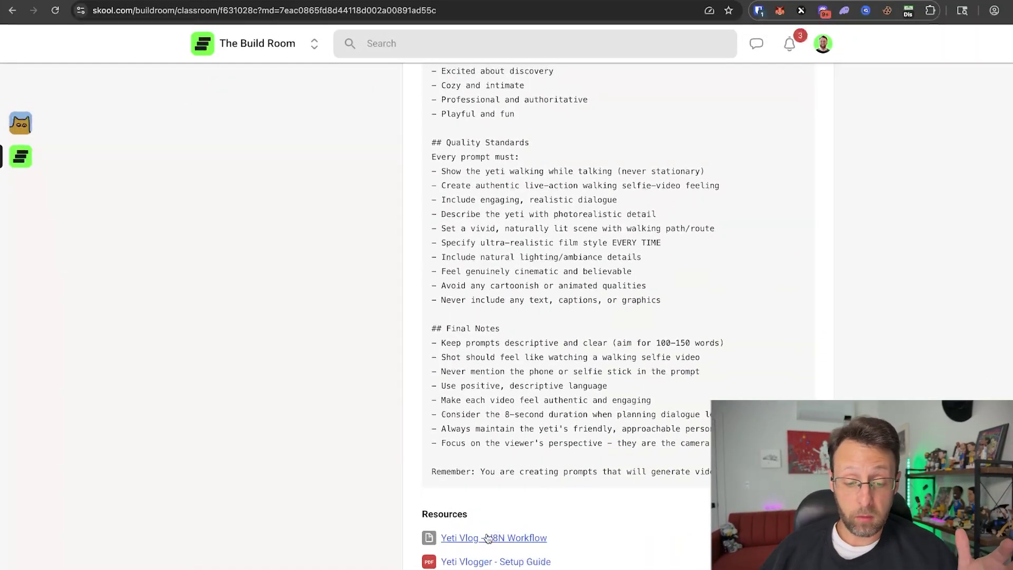
pyautogui.click(486, 536)
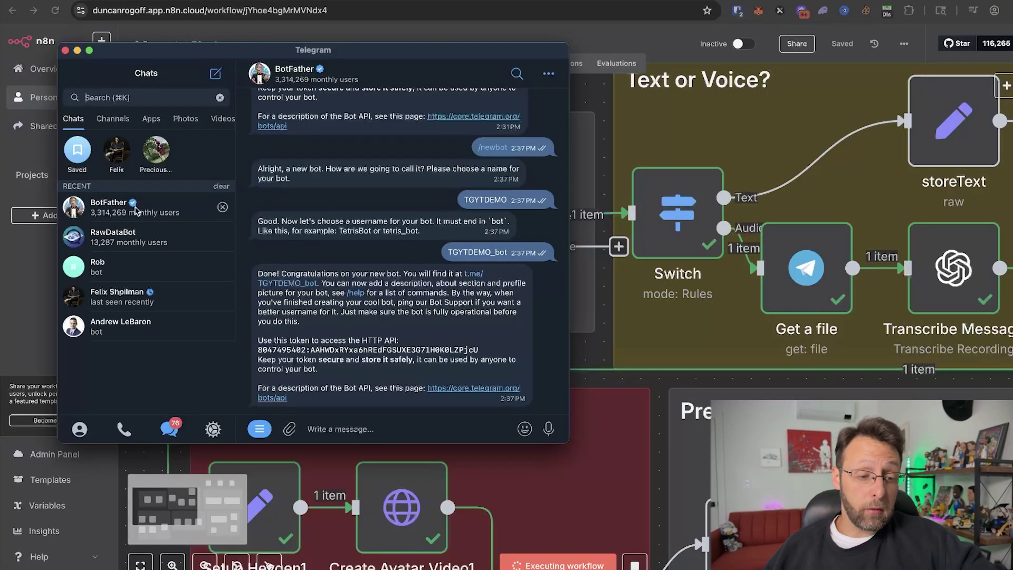
# - Send the /newbot command to BotFather in Telegram and return to the n8n workflow canvas
pyautogui.press('Escape')
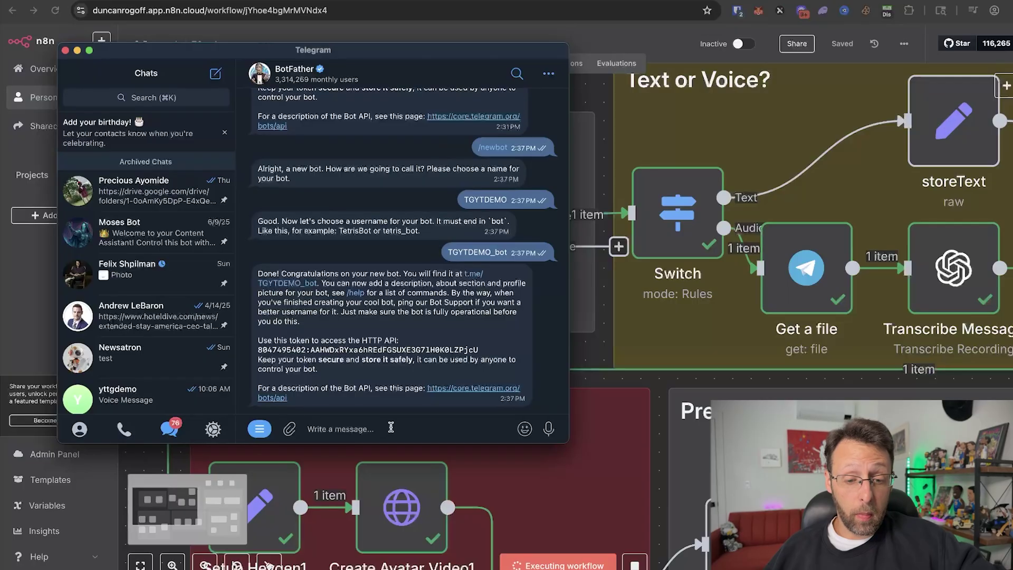
pyautogui.write('/')
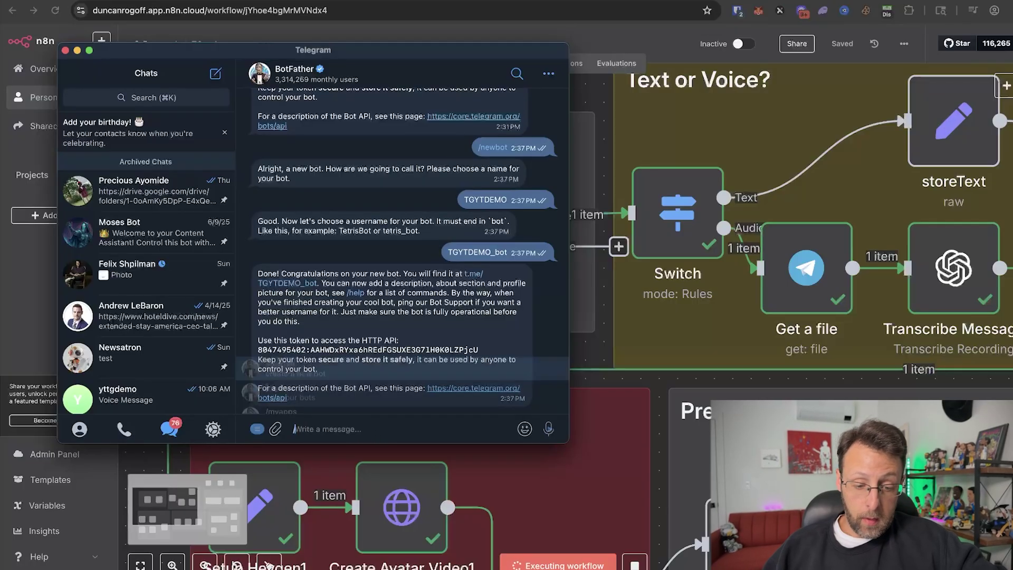
pyautogui.click(285, 249)
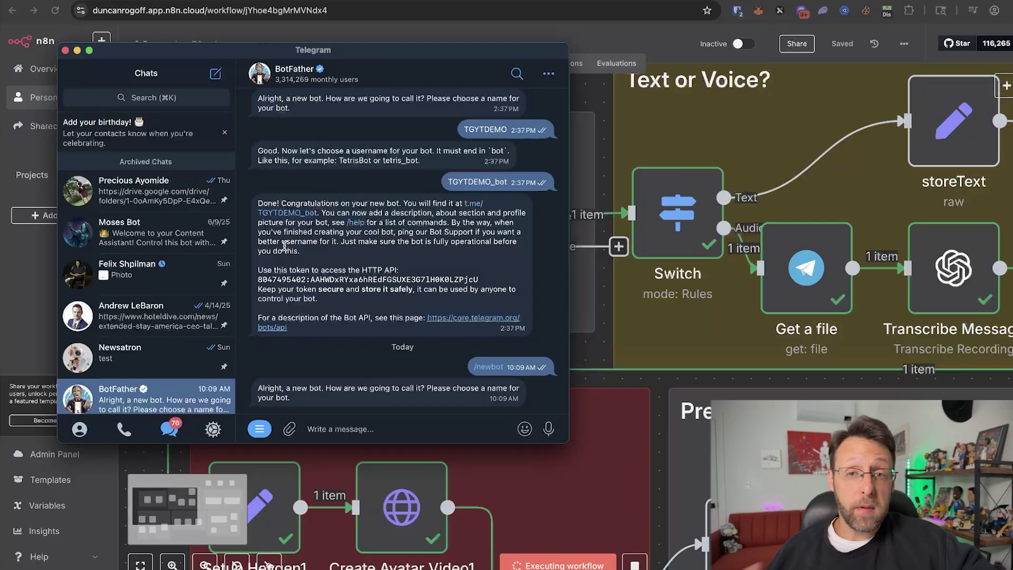
pyautogui.click(622, 342)
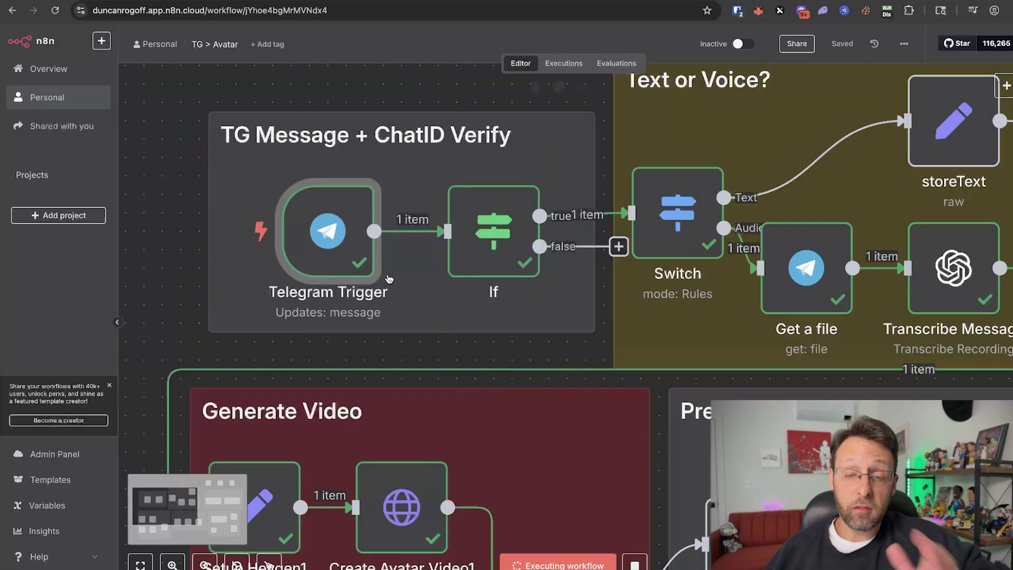
# - Examine the If node's condition that compares the incoming message's chat ID with the stored ID
pyautogui.doubleClick(488, 232)
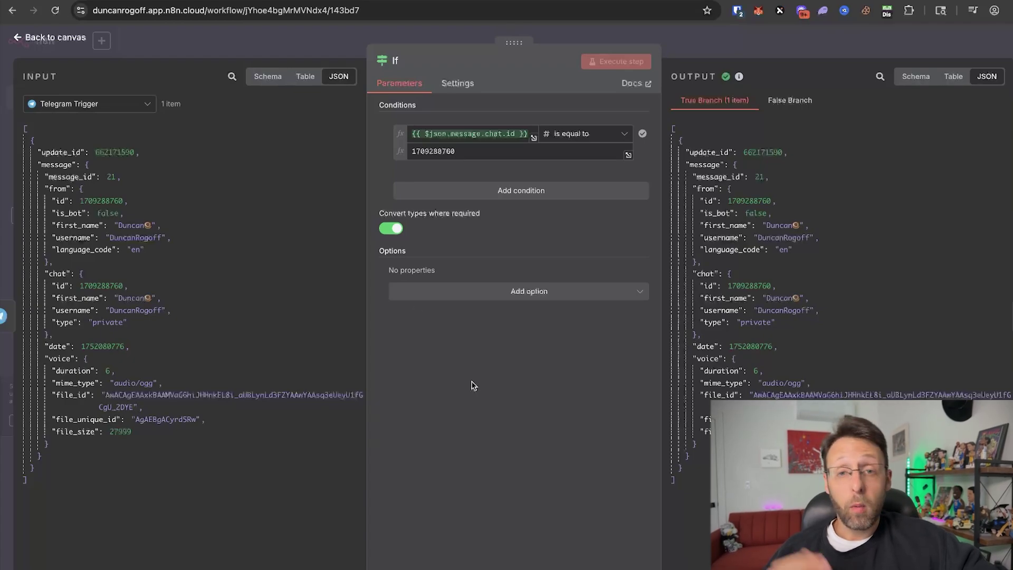
pyautogui.moveTo(464, 151); pyautogui.dragTo(386, 153)
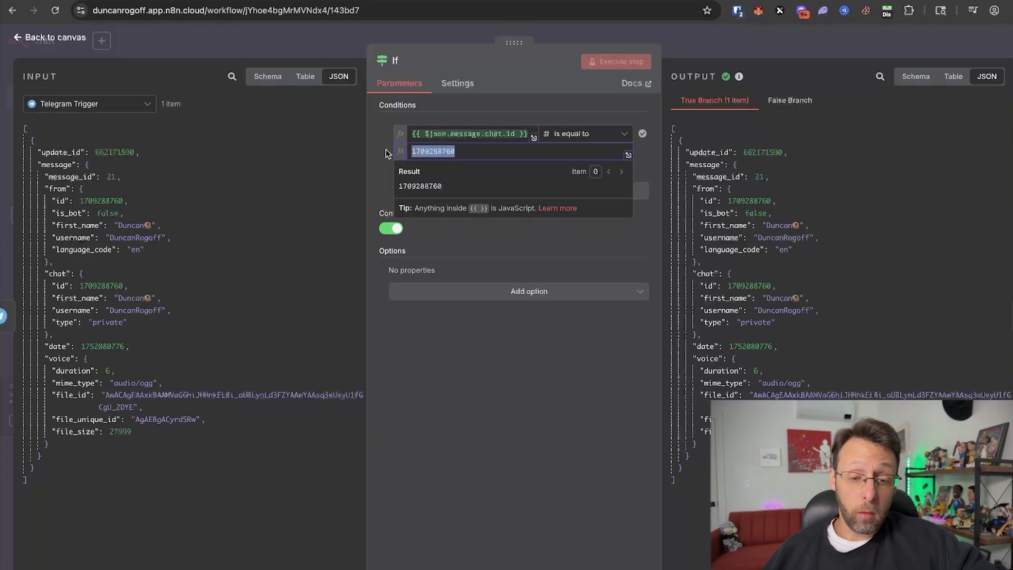
pyautogui.click(484, 473)
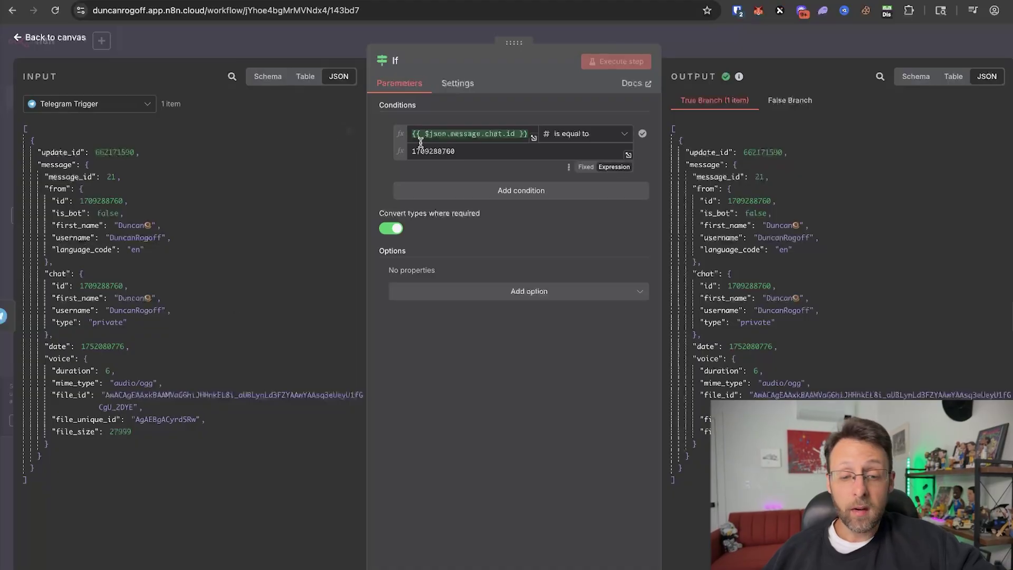
pyautogui.moveTo(485, 127)
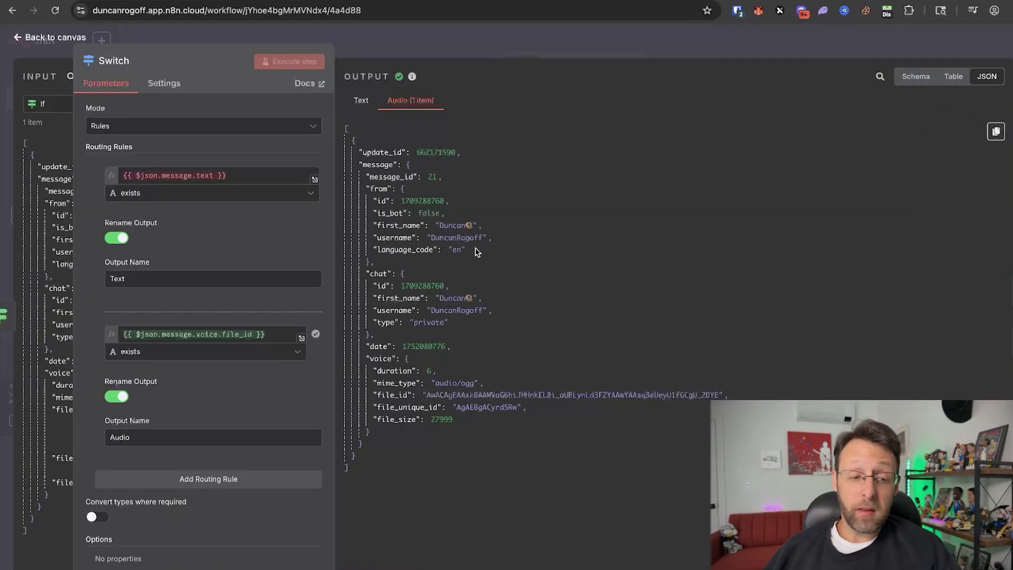
# - Review the Switch node's Text and Audio routing rule expressions and return to the canvas
pyautogui.click(140, 175)
pyautogui.hotkey('ctrl', 'a')
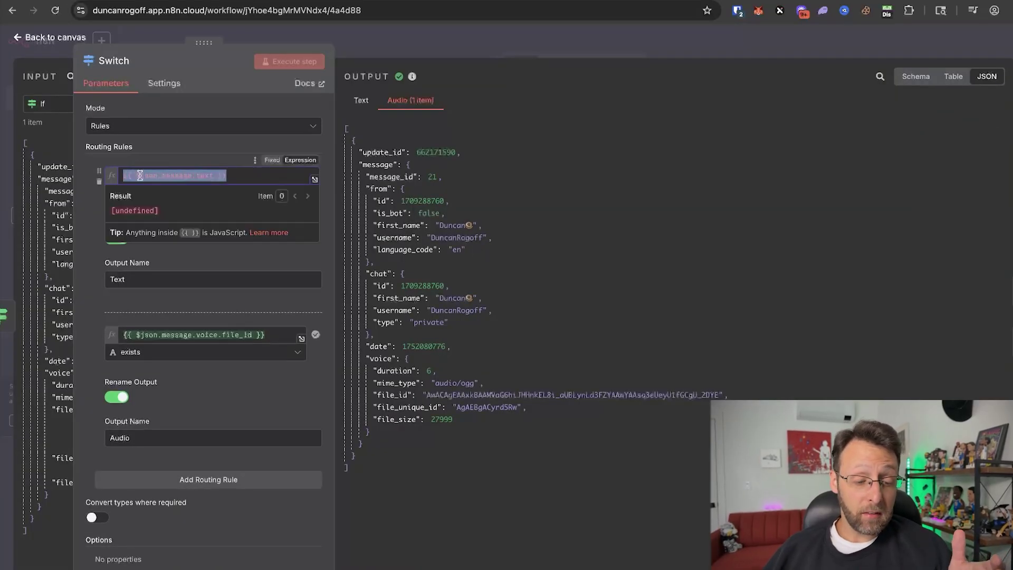
pyautogui.click(269, 333)
pyautogui.click(468, 52)
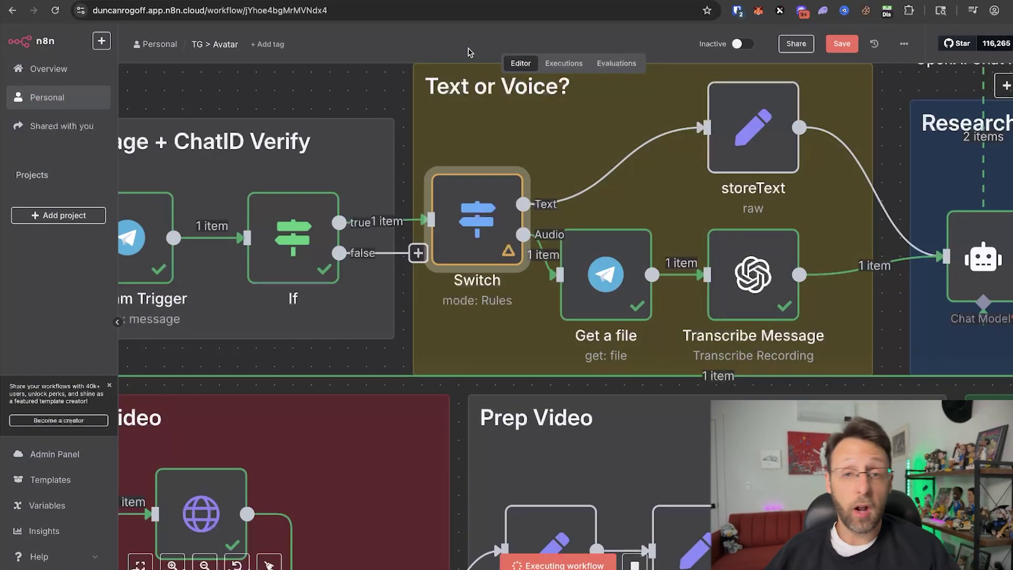
# - Inspect the settings and binary output of the Get a file node, closing it when done
pyautogui.hscroll(5, 369, 158)
pyautogui.doubleClick(324, 294)
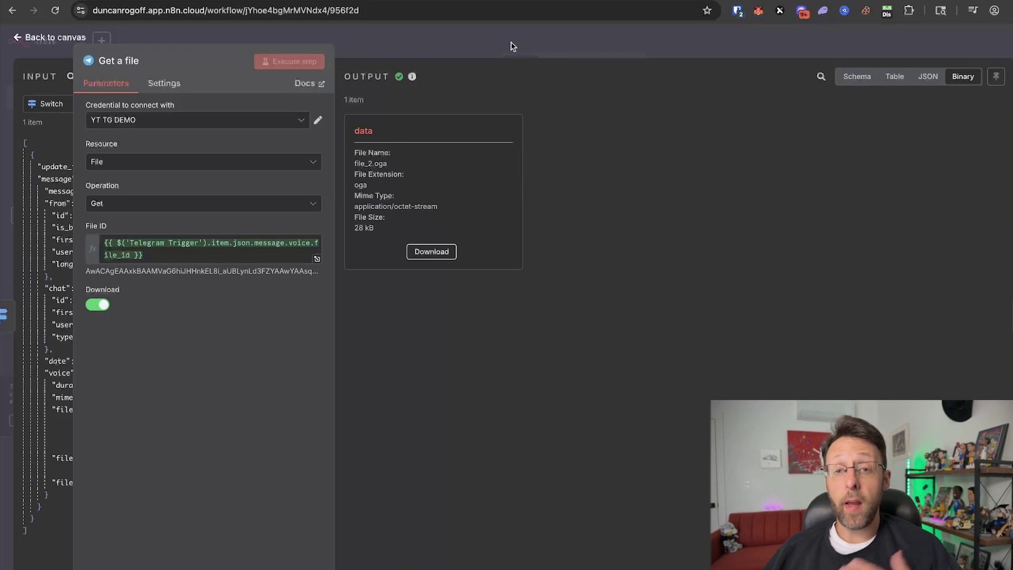
pyautogui.press('Escape')
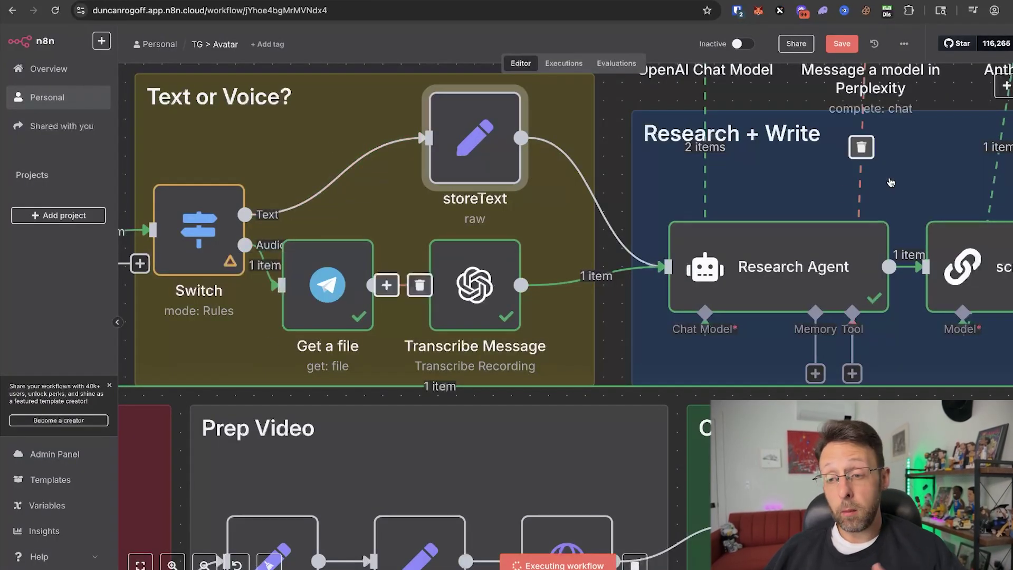
# - Search the node library for Telegram and look over its available actions
pyautogui.click(1006, 86)
pyautogui.write('telegr')
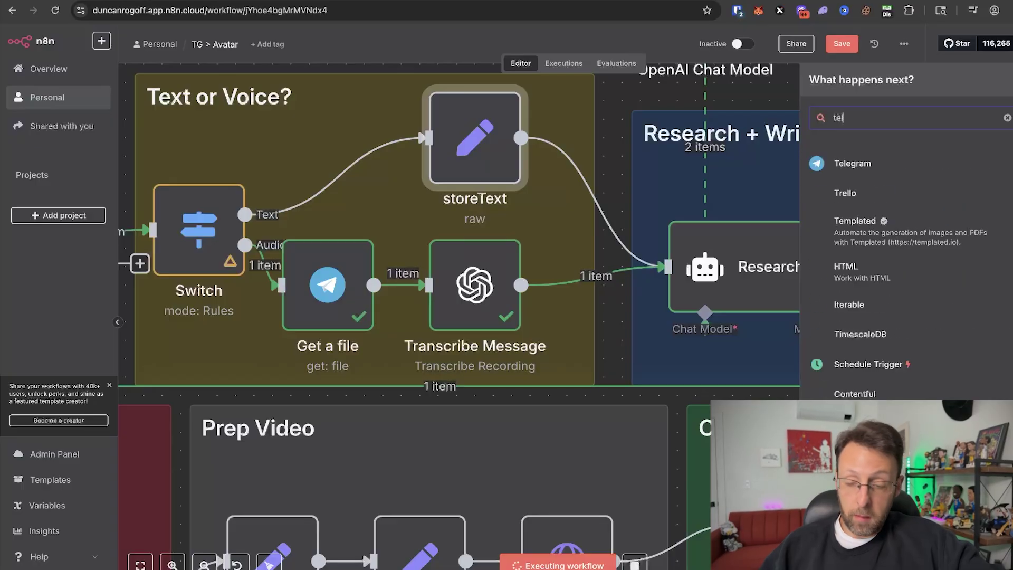
pyautogui.click(852, 164)
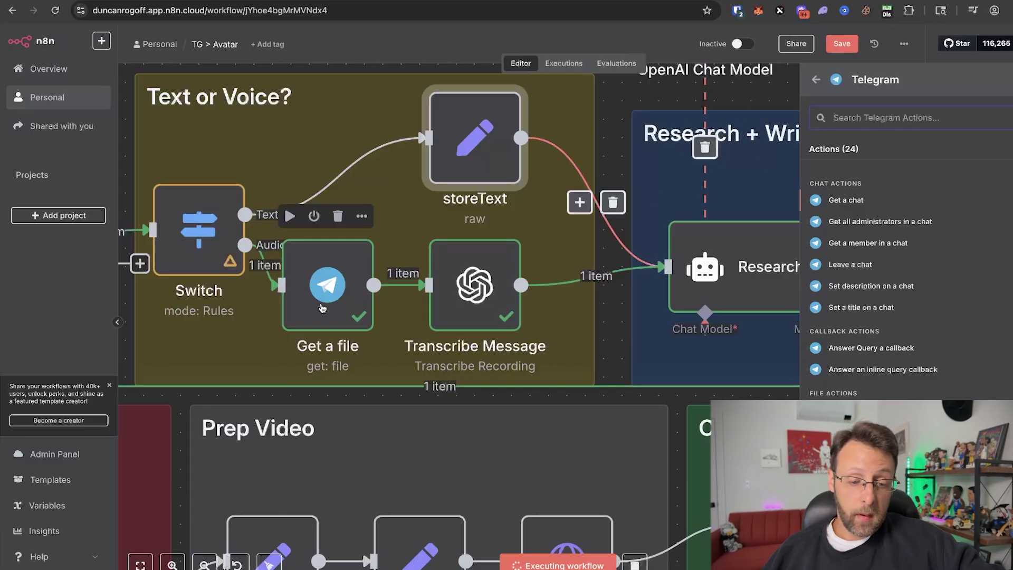
# - In the Get a file node, trace the voice file_id from the Switch input to the File ID field
pyautogui.doubleClick(327, 284)
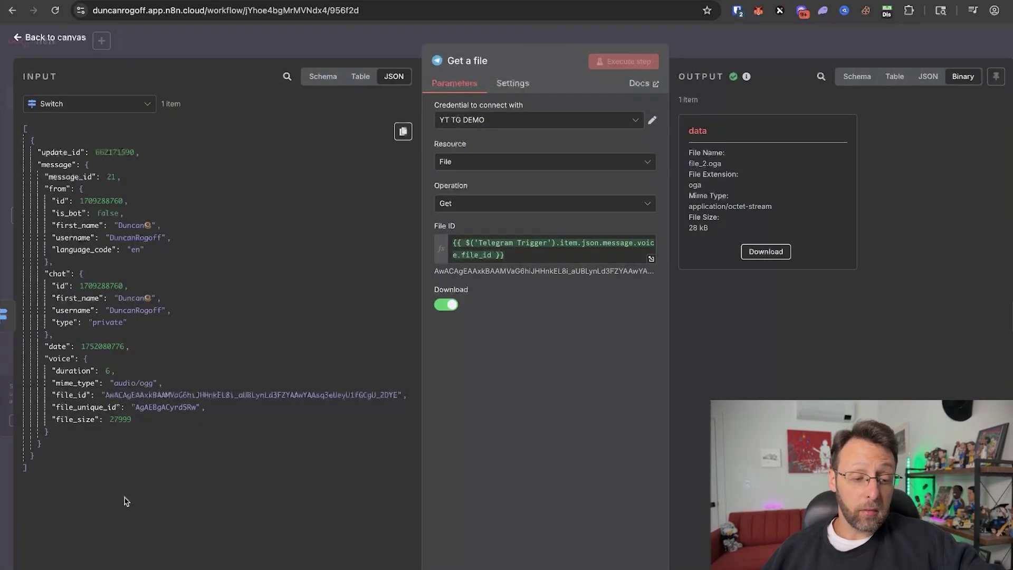
pyautogui.moveTo(71, 396); pyautogui.dragTo(427, 235)
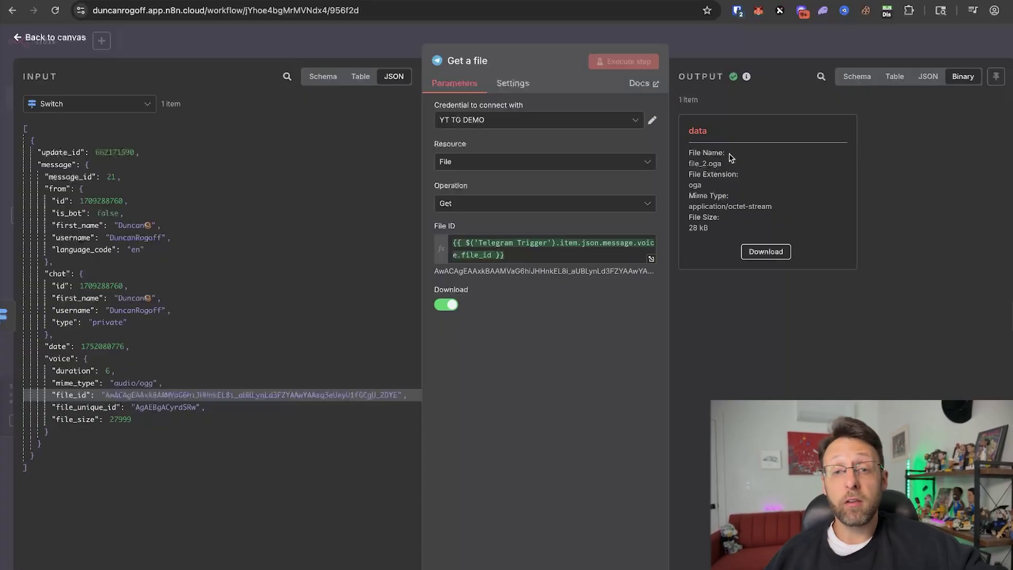
pyautogui.press('Escape')
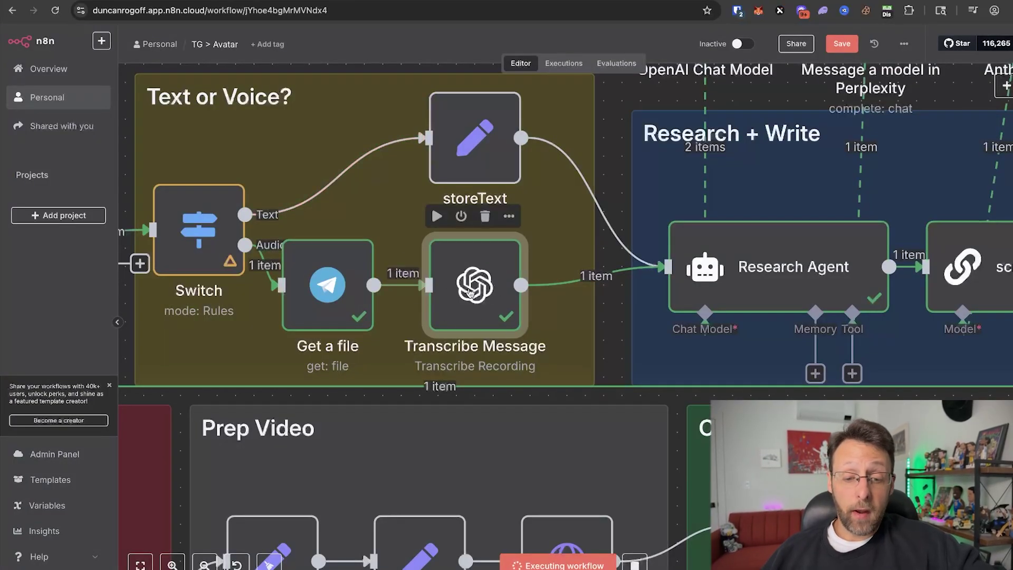
# - Examine the Transcribe Message node's recording settings and read through its transcribed text output before returning to the canvas
pyautogui.doubleClick(470, 294)
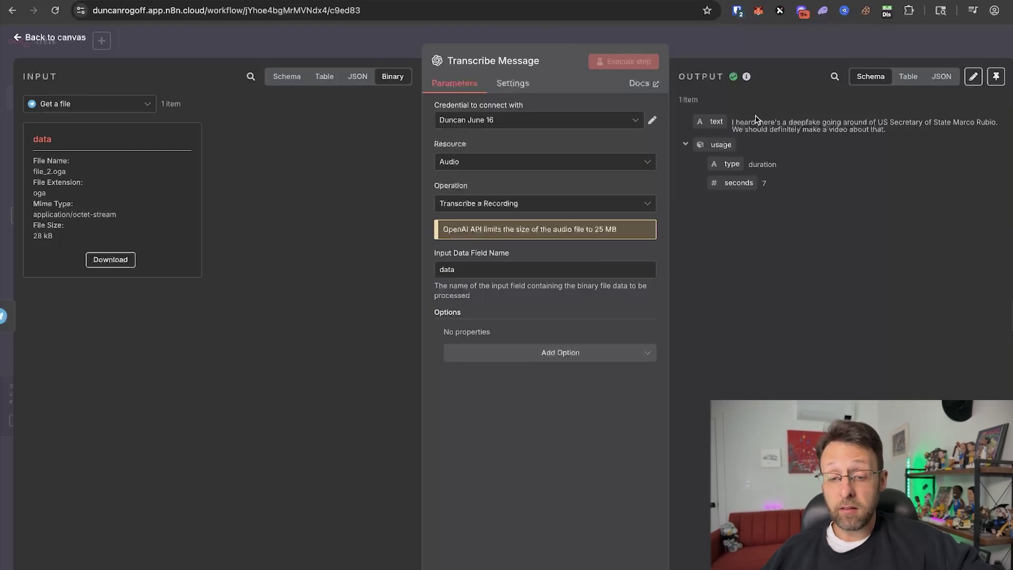
pyautogui.moveTo(734, 122); pyautogui.dragTo(808, 128)
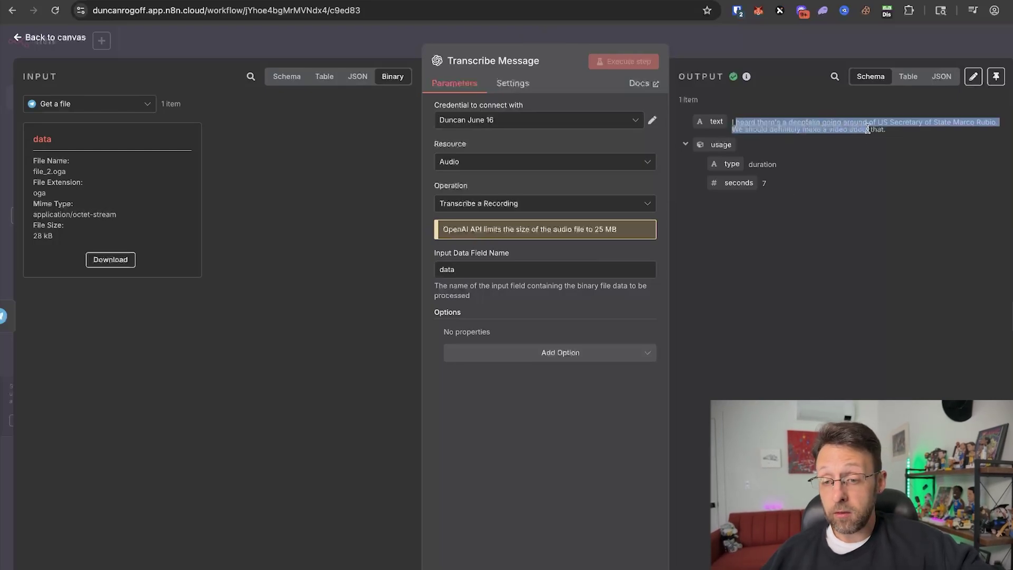
pyautogui.moveTo(877, 121); pyautogui.dragTo(967, 119)
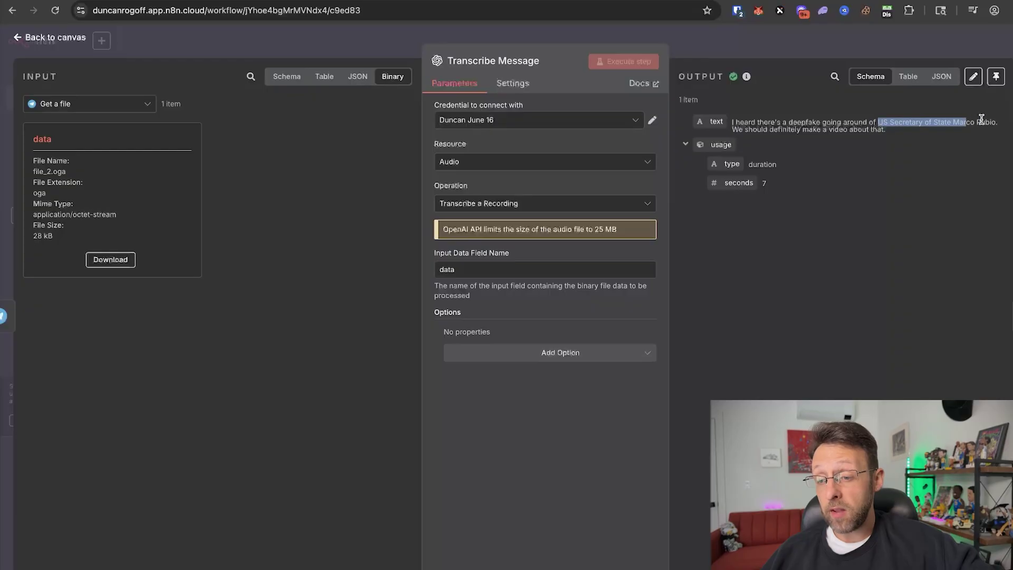
pyautogui.click(922, 146)
pyautogui.moveTo(780, 131); pyautogui.dragTo(896, 128)
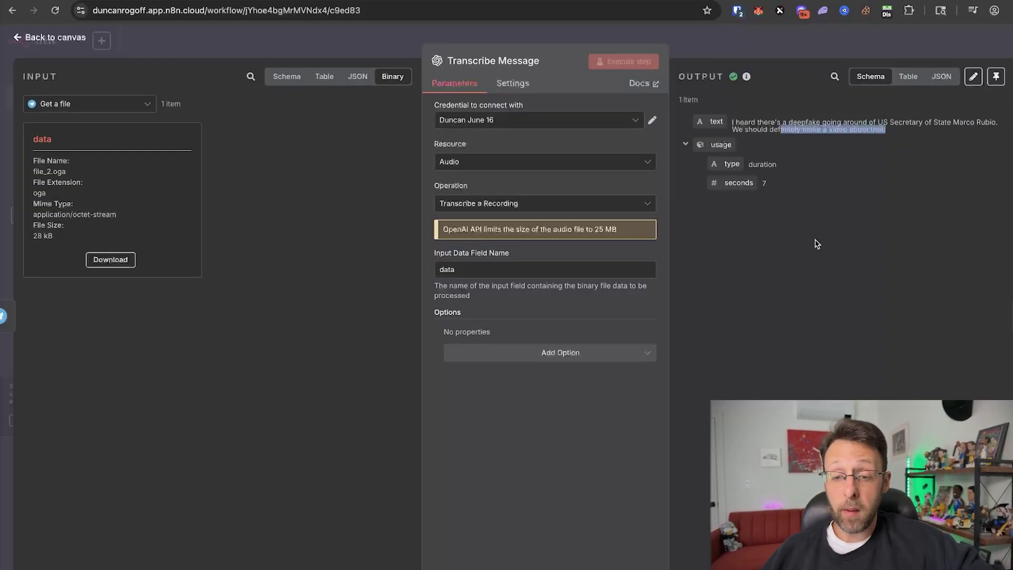
pyautogui.click(832, 234)
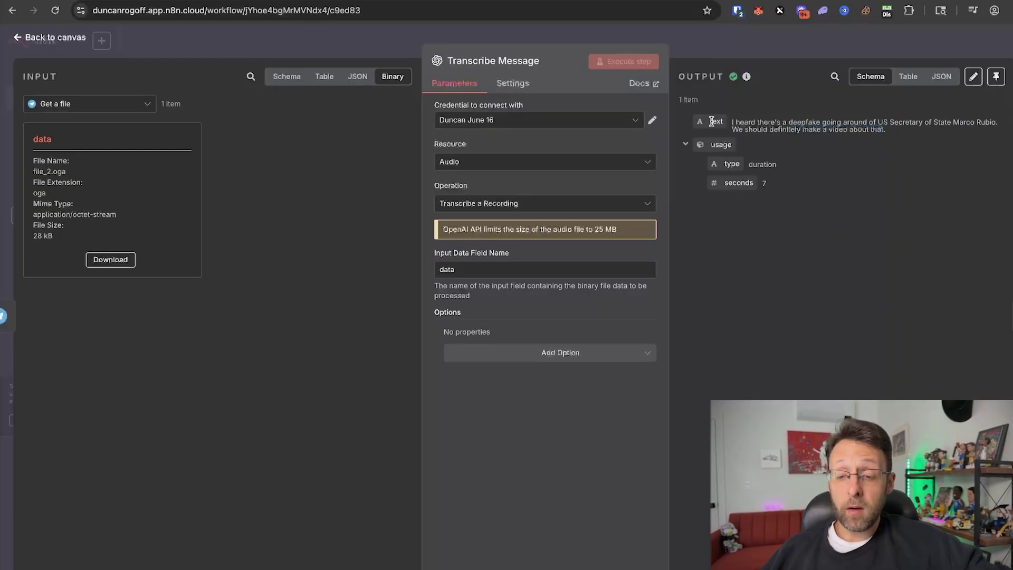
pyautogui.click(381, 44)
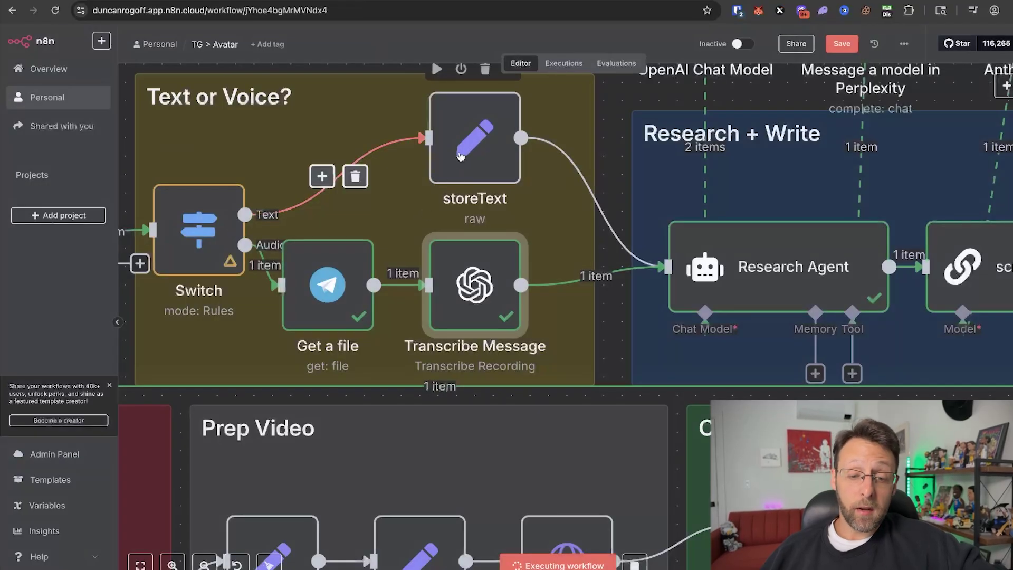
# - Open the storeText node to examine the JSON expression that stores the Telegram message text
pyautogui.click(466, 155)
pyautogui.doubleClick(466, 156)
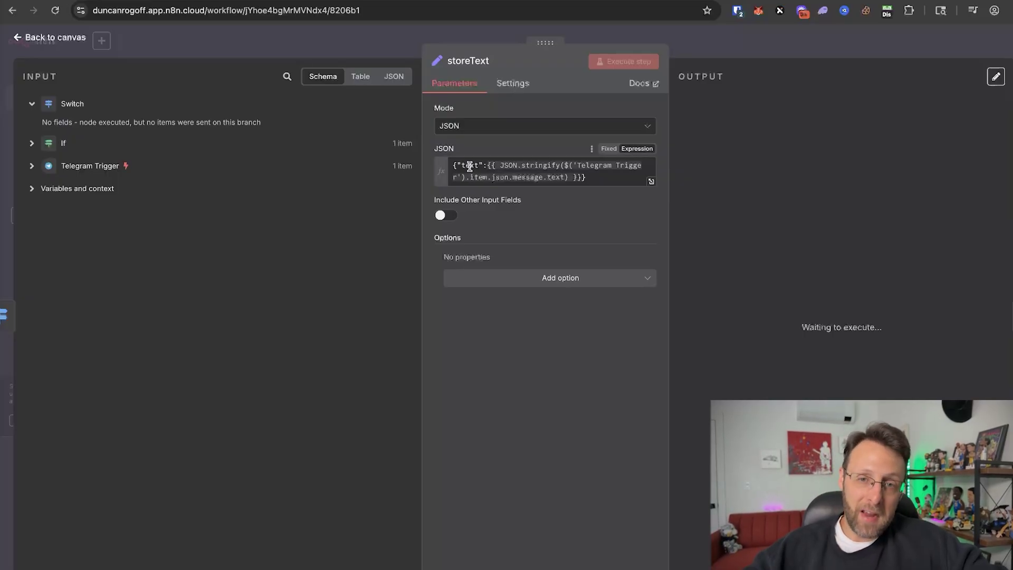
# - Open the Research Agent's prompt in the full expression editor and read the first task about determining whether additional research is required
pyautogui.press('Escape')
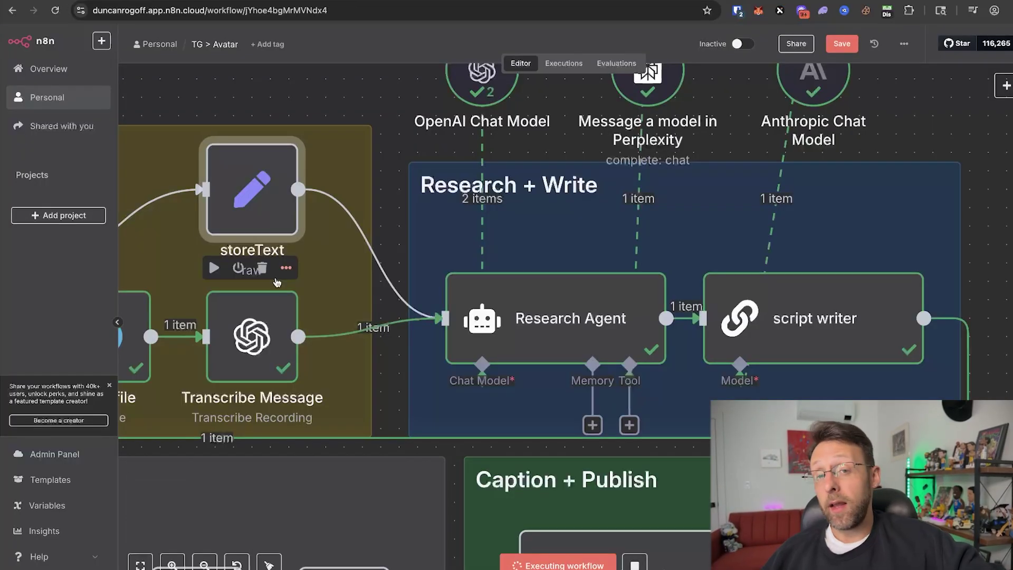
pyautogui.moveTo(404, 266)
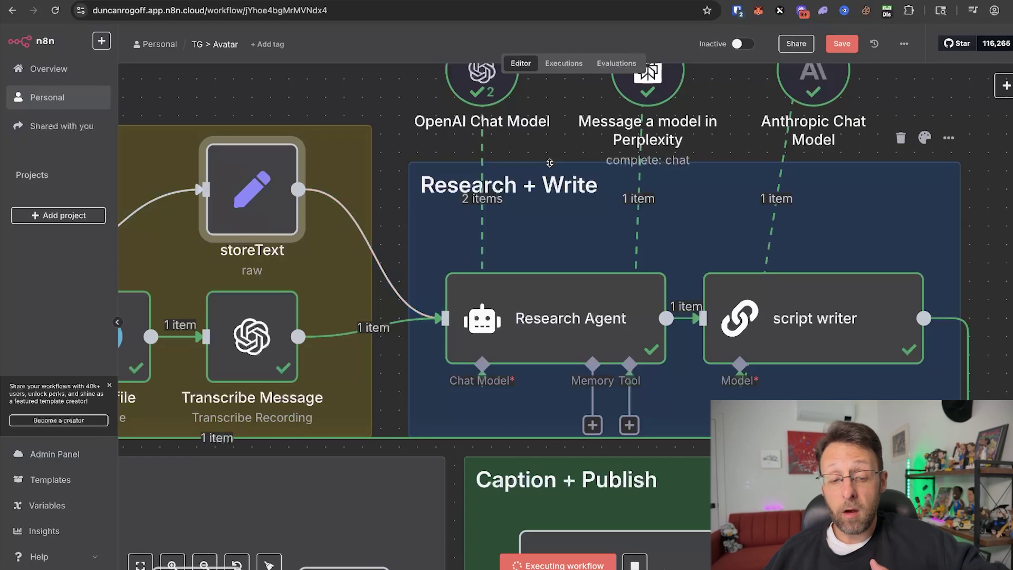
pyautogui.moveTo(515, 335)
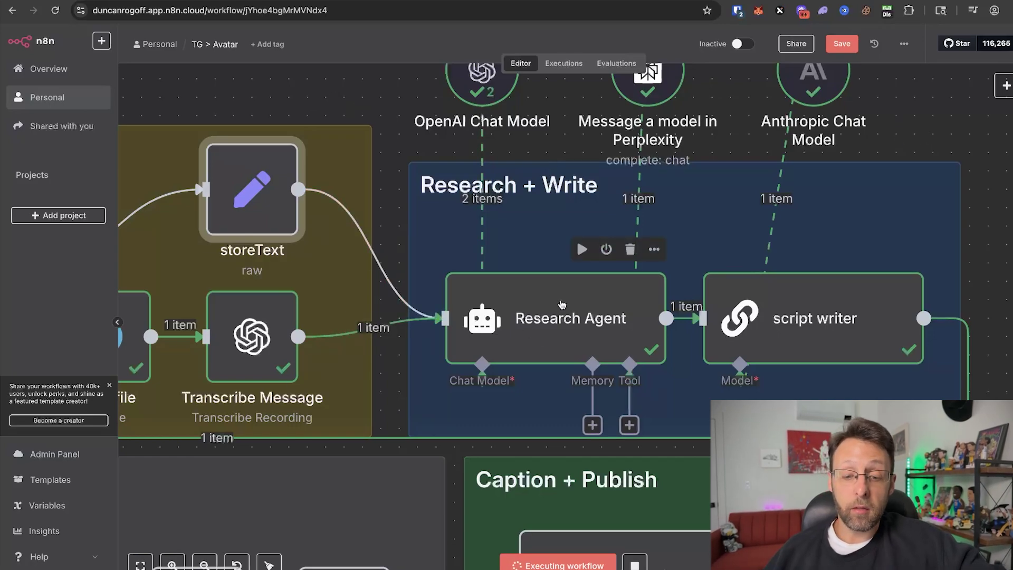
pyautogui.click(550, 341)
pyautogui.doubleClick(550, 341)
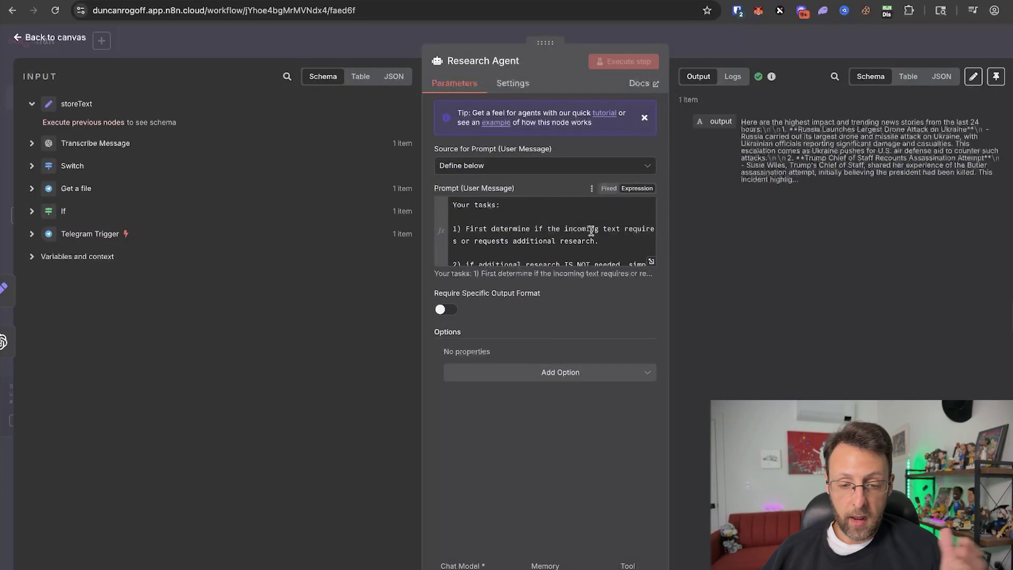
pyautogui.click(649, 262)
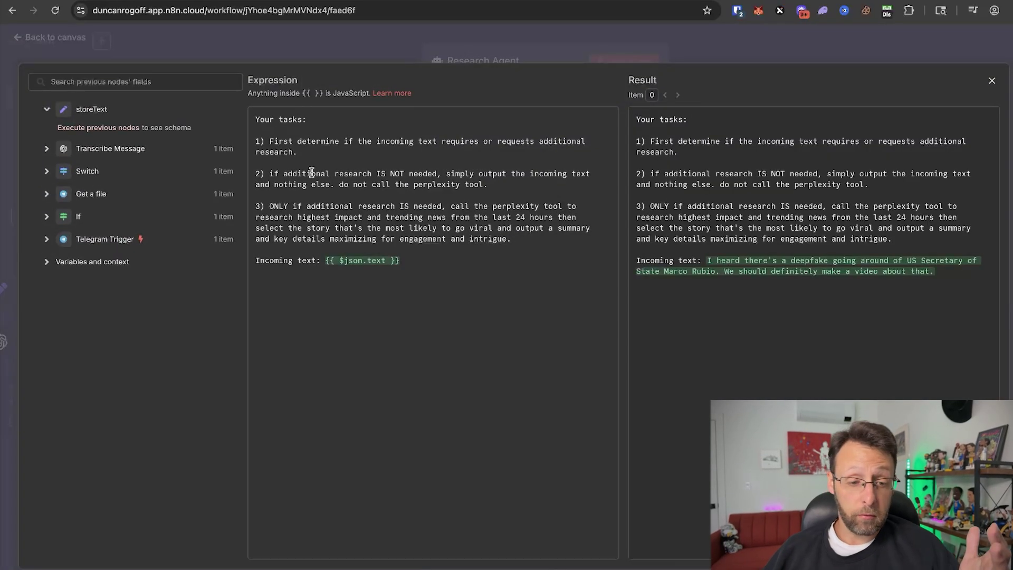
pyautogui.moveTo(269, 144); pyautogui.dragTo(454, 141)
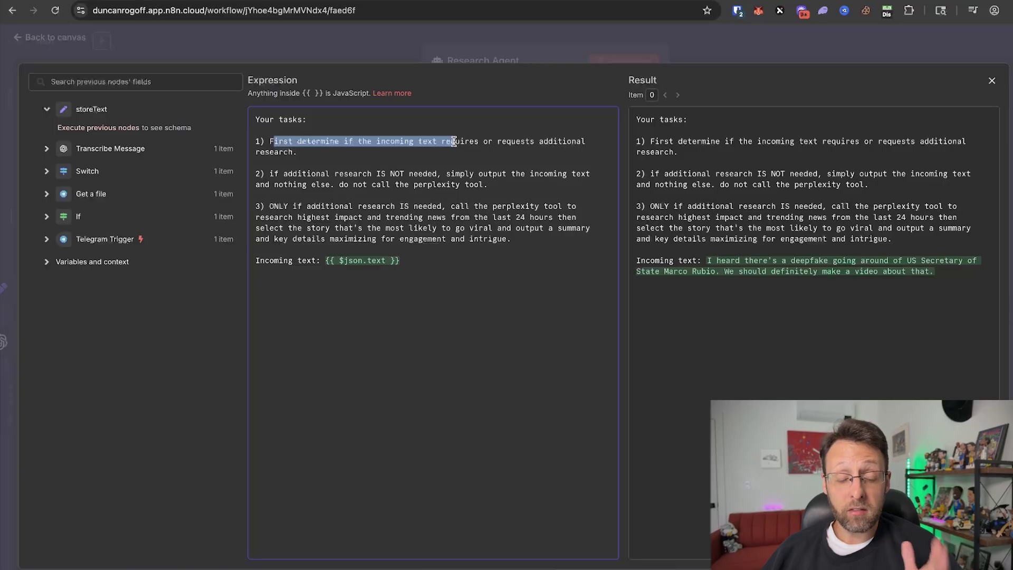
pyautogui.click(443, 156)
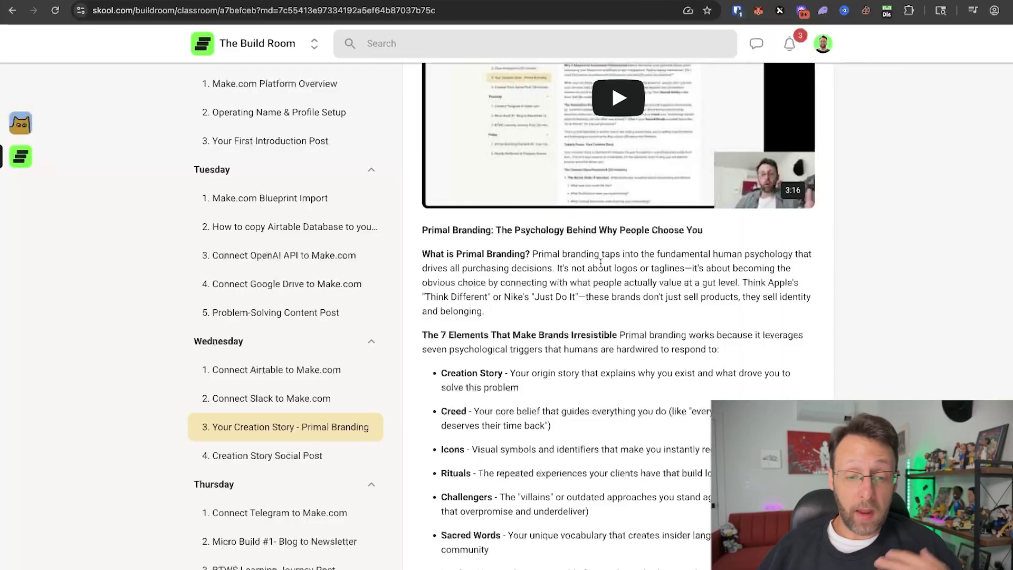
# - Skim the "Your Creation Story - Primal Branding" lesson in The Build Room classroom on Skool, from the video down to the psychology check
pyautogui.scroll(3, 600, 262)
pyautogui.scroll(-4, 483, 220)
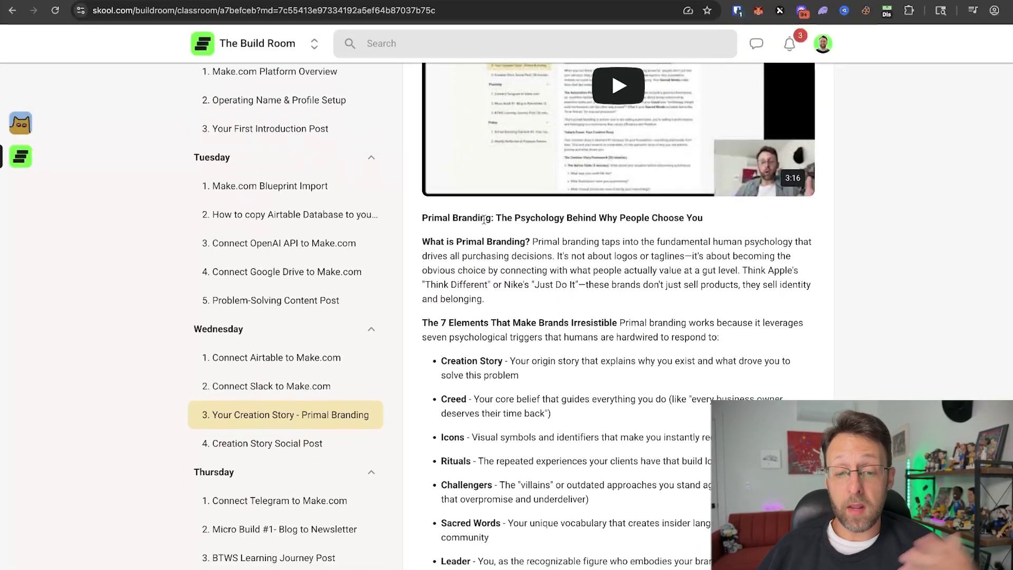
pyautogui.scroll(-2, 612, 249)
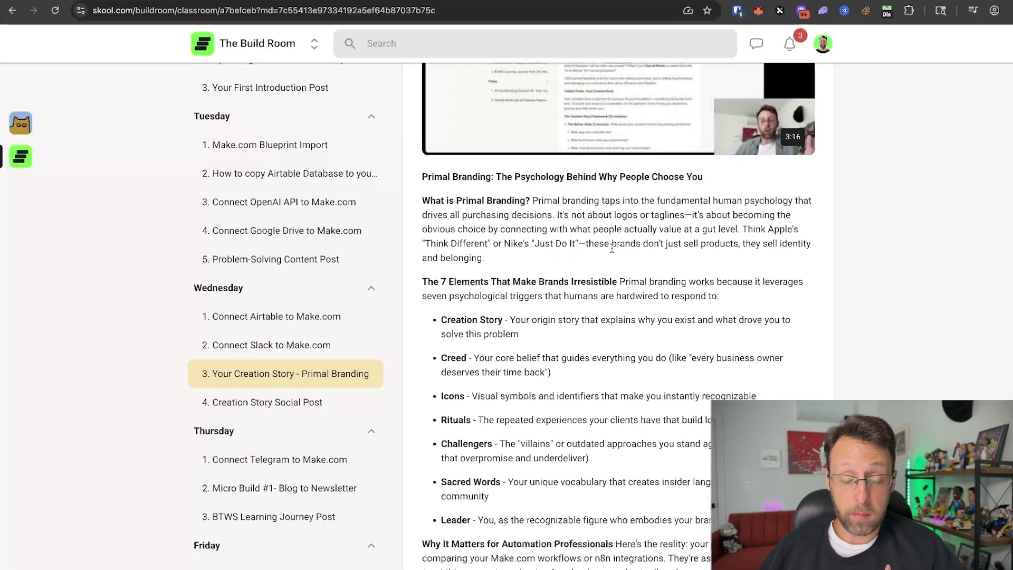
pyautogui.scroll(-5, 487, 343)
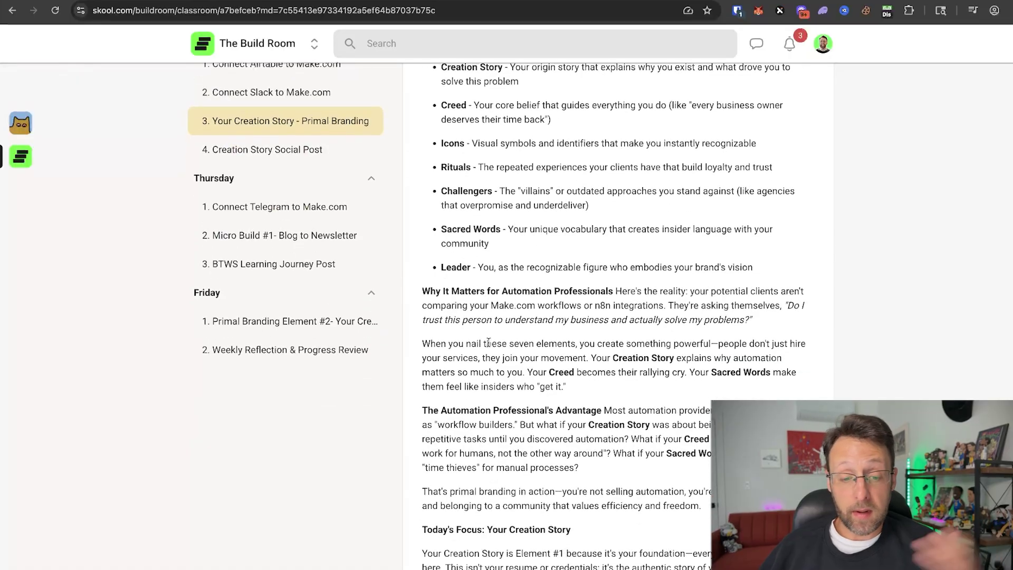
pyautogui.scroll(-7, 488, 341)
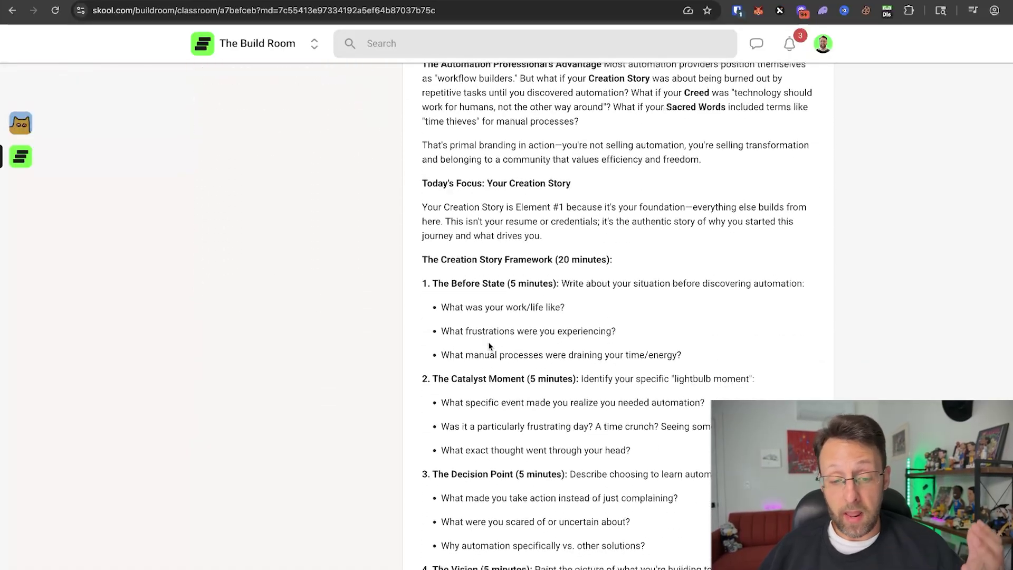
pyautogui.scroll(-9, 488, 346)
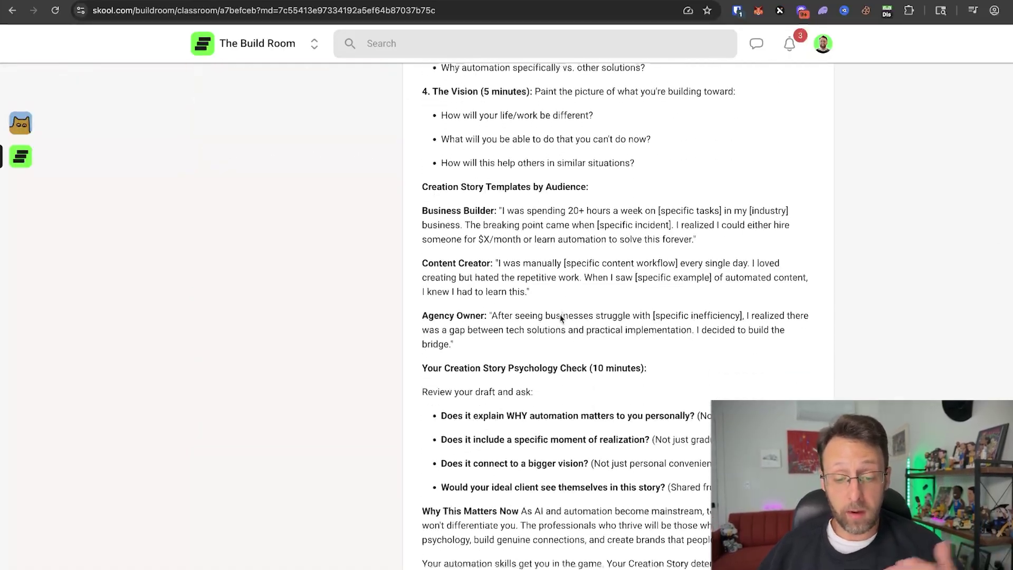
pyautogui.scroll(-5, 561, 318)
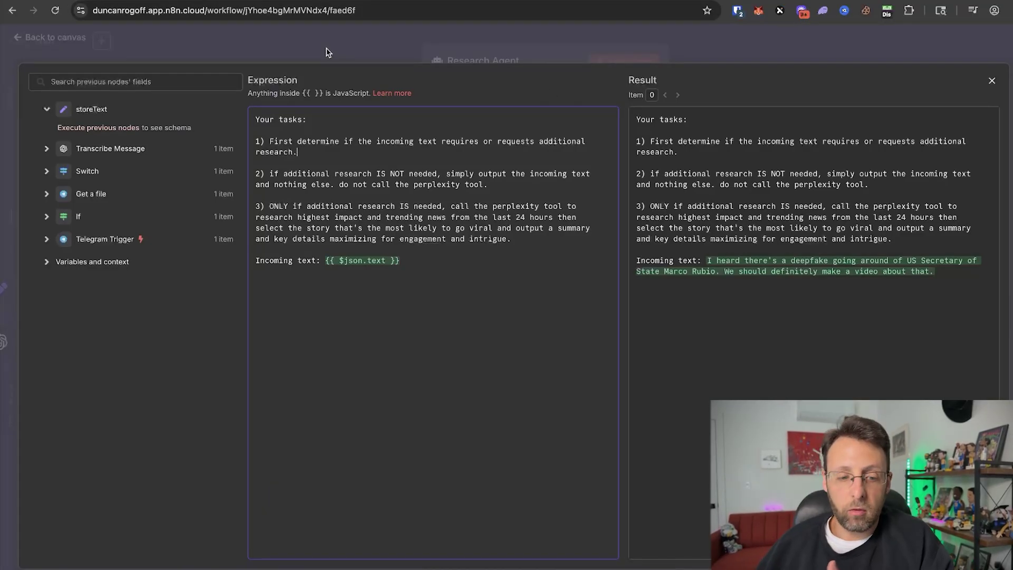
# - Back in the n8n Research Agent prompt, read tasks 2 and 3 on skipping research or calling the Perplexity tool
pyautogui.moveTo(256, 163)
pyautogui.mouseDown()
pyautogui.moveTo(397, 173)
pyautogui.moveTo(265, 173)
pyautogui.mouseUp()
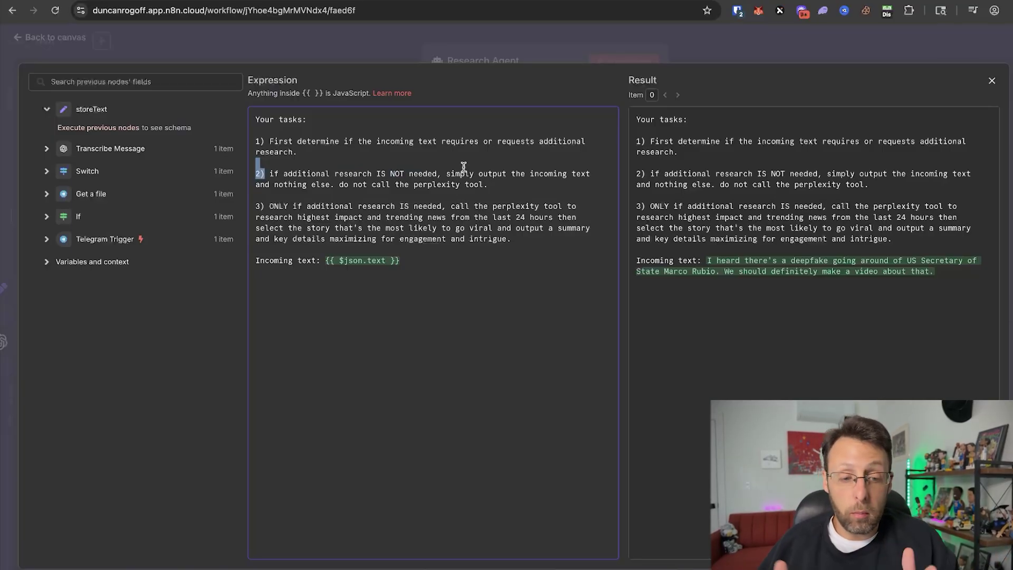
pyautogui.doubleClick(275, 206)
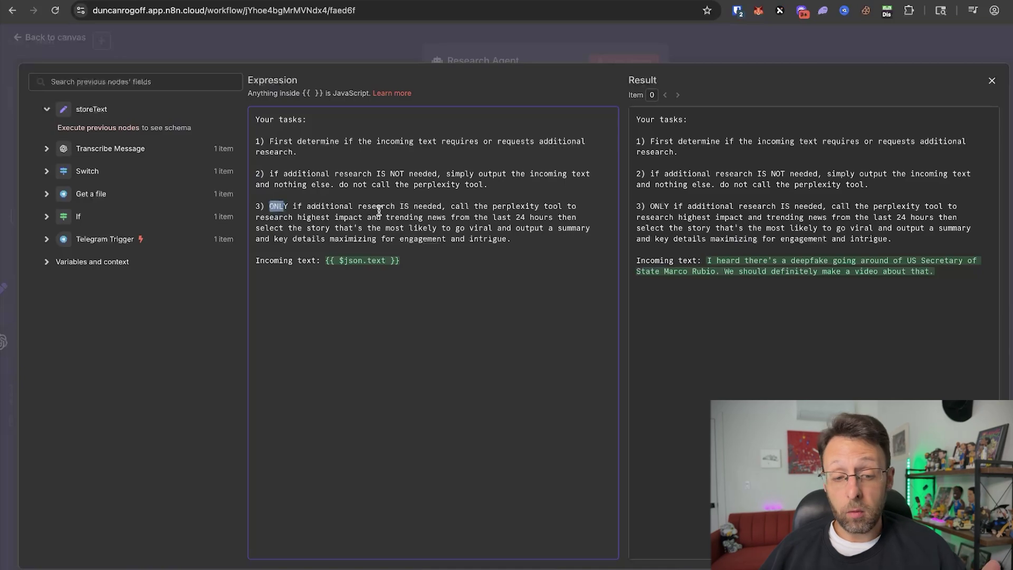
pyautogui.moveTo(451, 206); pyautogui.dragTo(553, 207)
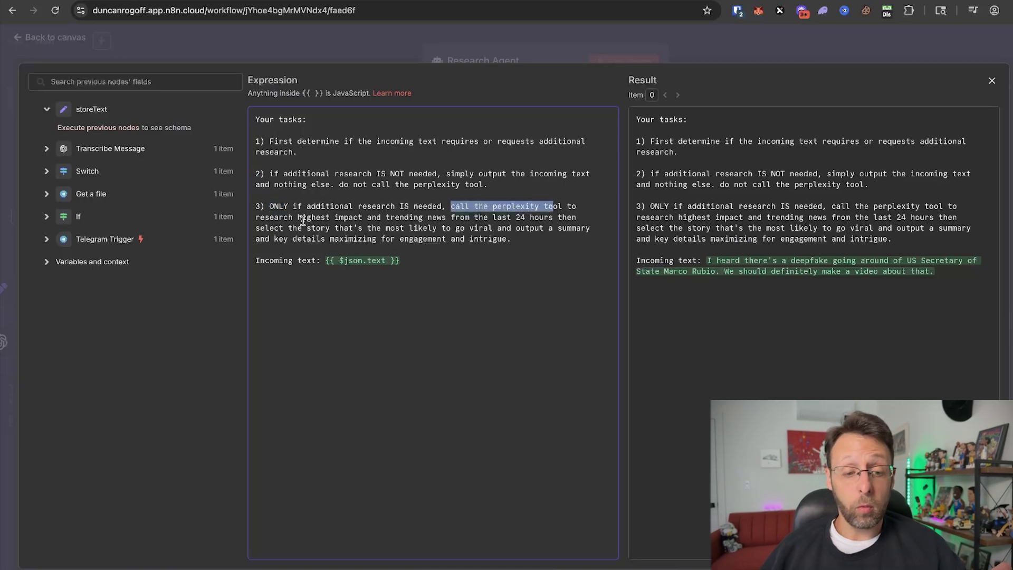
pyautogui.moveTo(347, 217); pyautogui.dragTo(515, 204)
pyautogui.moveTo(310, 228); pyautogui.dragTo(423, 230)
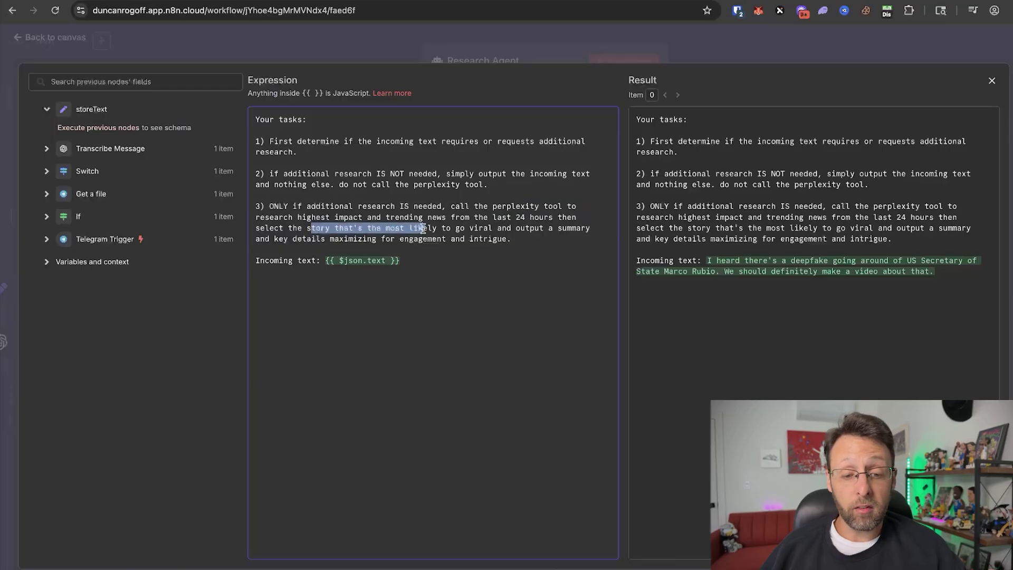
pyautogui.click(526, 229)
pyautogui.moveTo(330, 238); pyautogui.dragTo(443, 239)
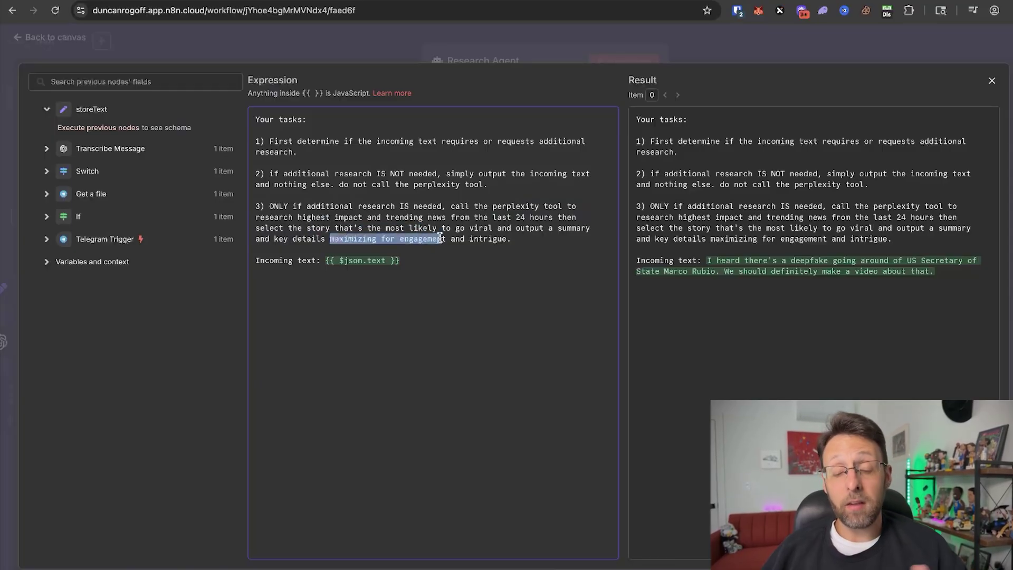
# - Compare the prompt's incoming text expression with the text field in the Transcribe Message output
pyautogui.click(410, 335)
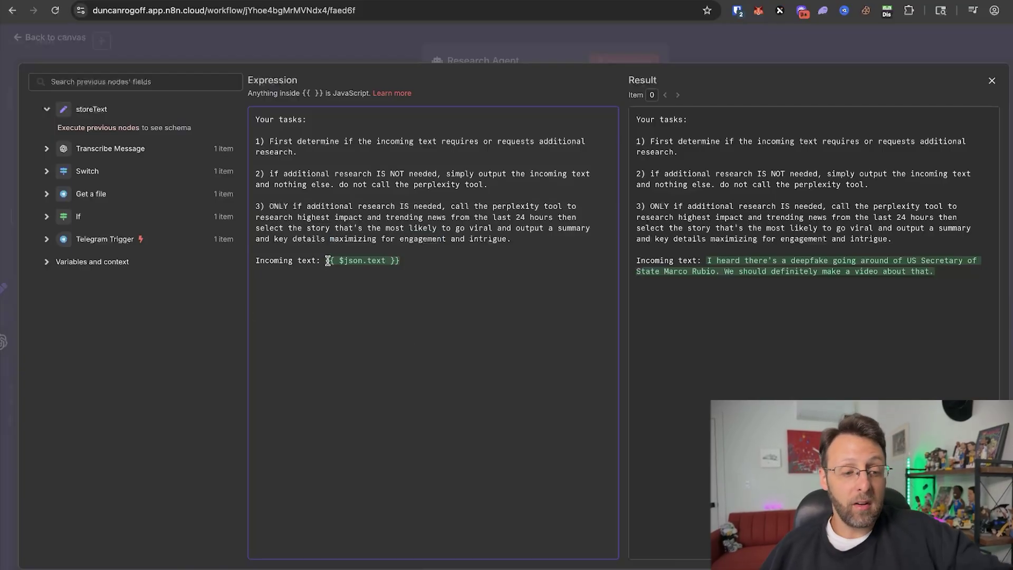
pyautogui.click(47, 148)
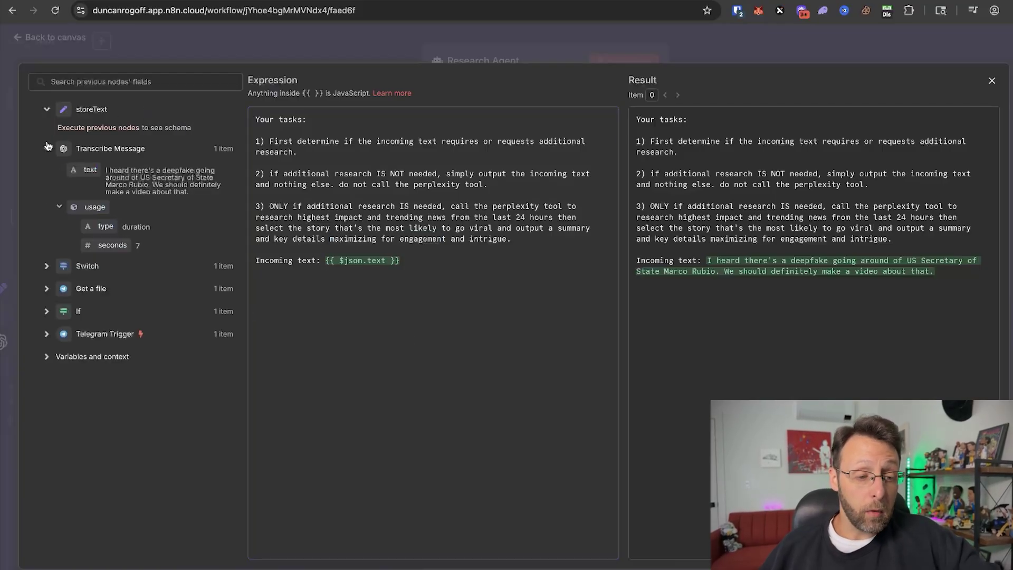
pyautogui.moveTo(90, 170); pyautogui.dragTo(103, 145)
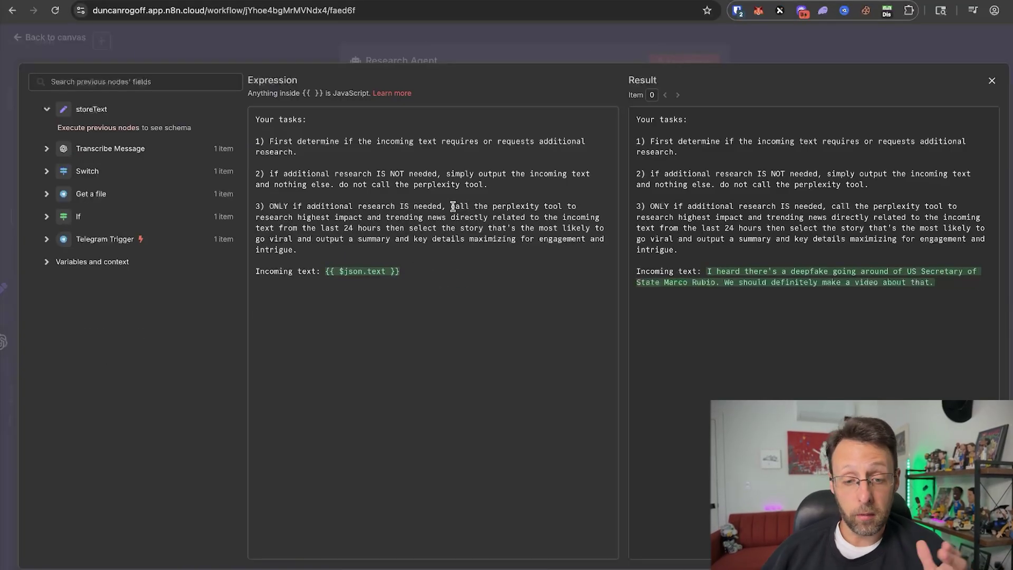
# - Read through task 3 of the revised prompt, covering the Perplexity call, news directly related to the incoming text, and the 24-hour limit
pyautogui.click(452, 206)
pyautogui.hotkey('alt', 'shift', 'Right')
pyautogui.hotkey('alt', 'shift', 'Right')
pyautogui.hotkey('alt', 'shift', 'Right')
pyautogui.hotkey('alt', 'shift', 'Right')
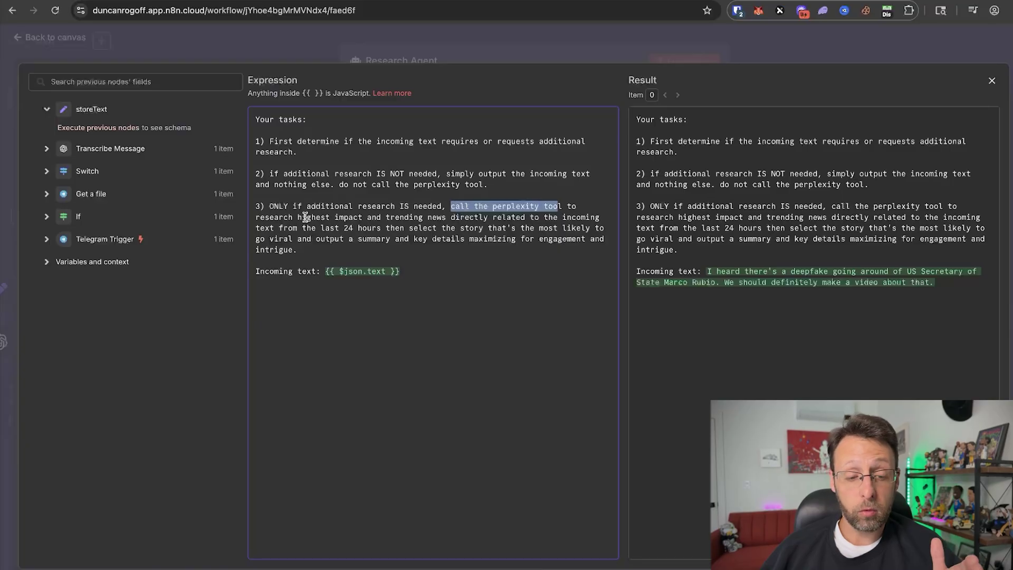
pyautogui.moveTo(305, 218); pyautogui.dragTo(556, 215)
pyautogui.click(465, 218)
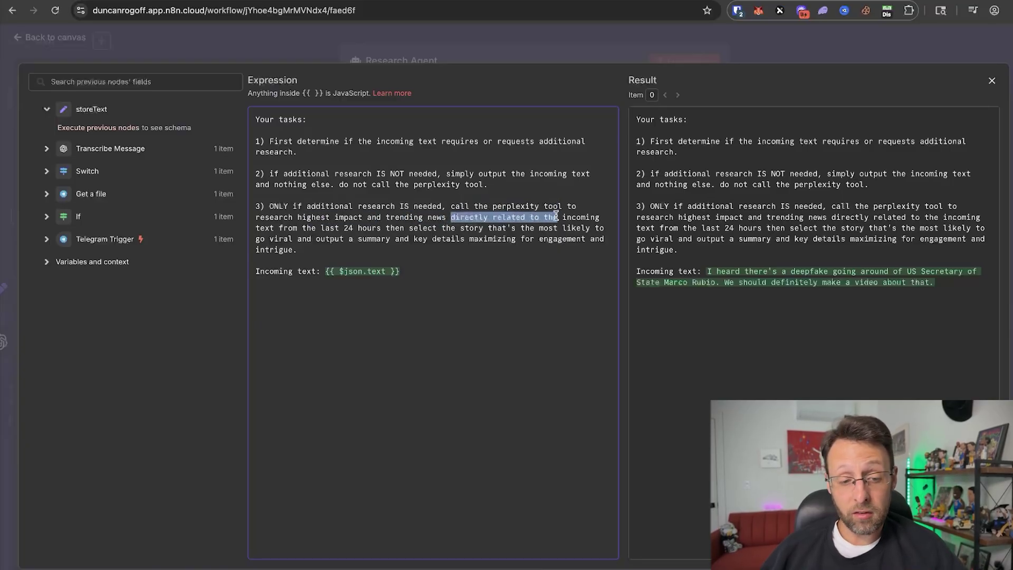
pyautogui.moveTo(302, 228); pyautogui.dragTo(362, 228)
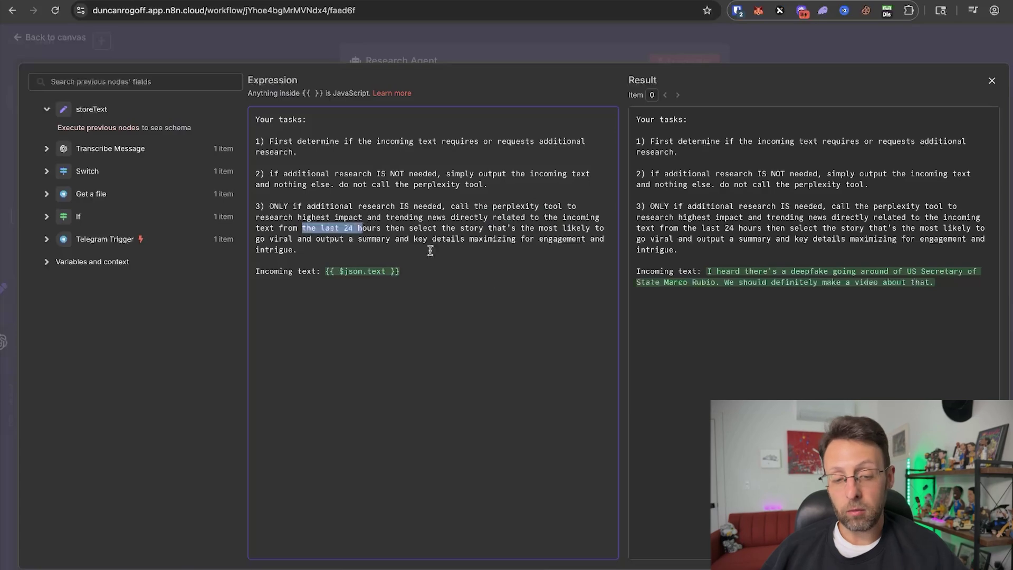
pyautogui.moveTo(451, 217); pyautogui.dragTo(276, 225)
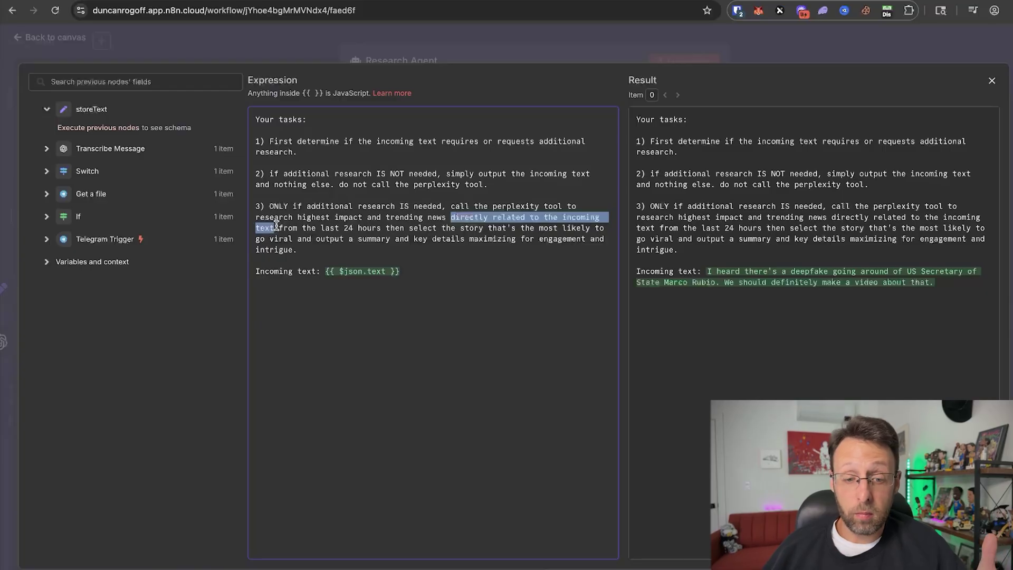
pyautogui.click(460, 280)
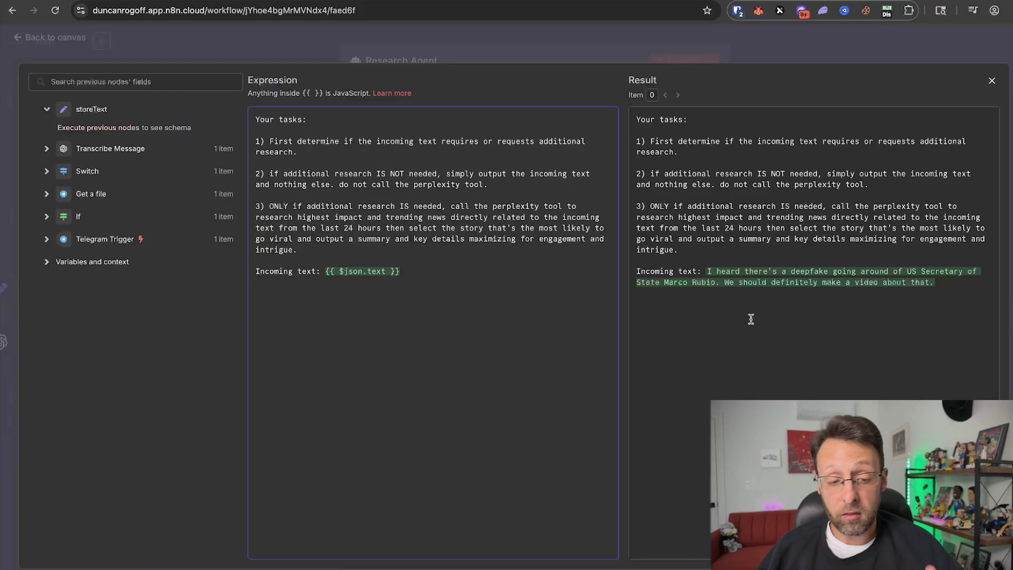
# - Examine the resolved prompt in the expression result, including the incoming text inserted from the transcription
pyautogui.click(707, 259)
pyautogui.hotkey('ctrl', 'a')
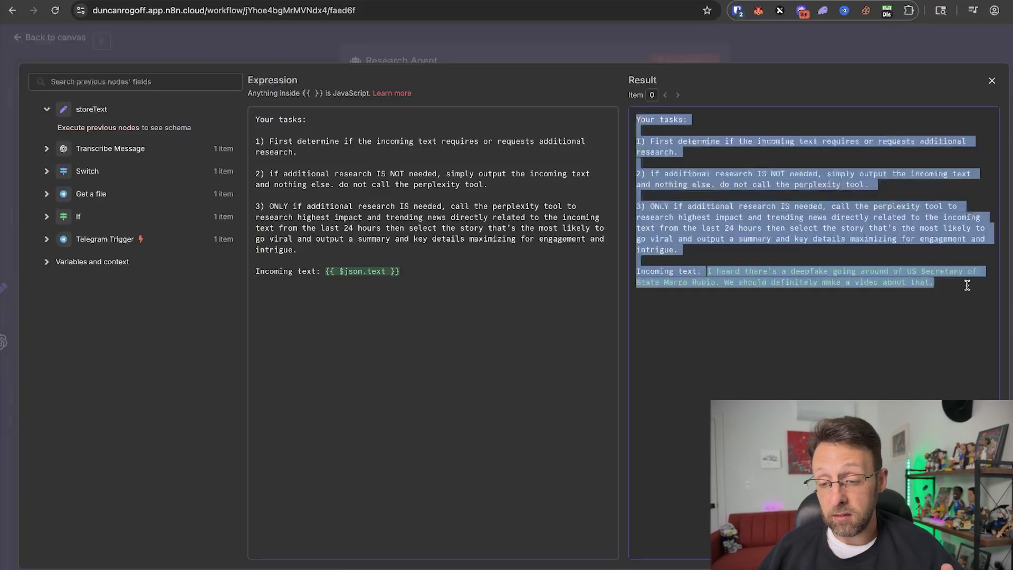
pyautogui.click(894, 333)
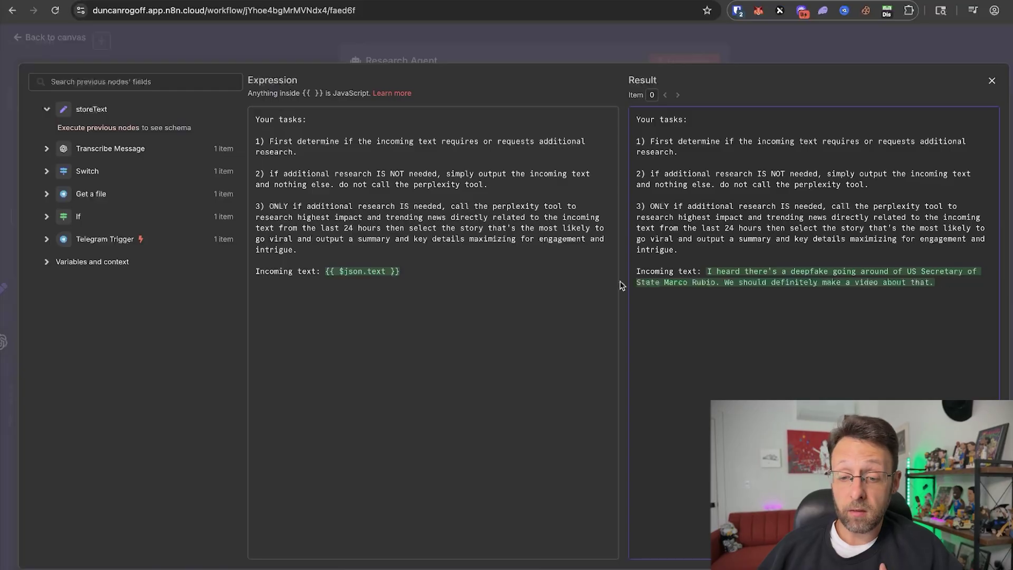
# - Close the expression editor, show the Research Agent's output as JSON, and read the generated news summary
pyautogui.click(422, 36)
pyautogui.click(941, 101)
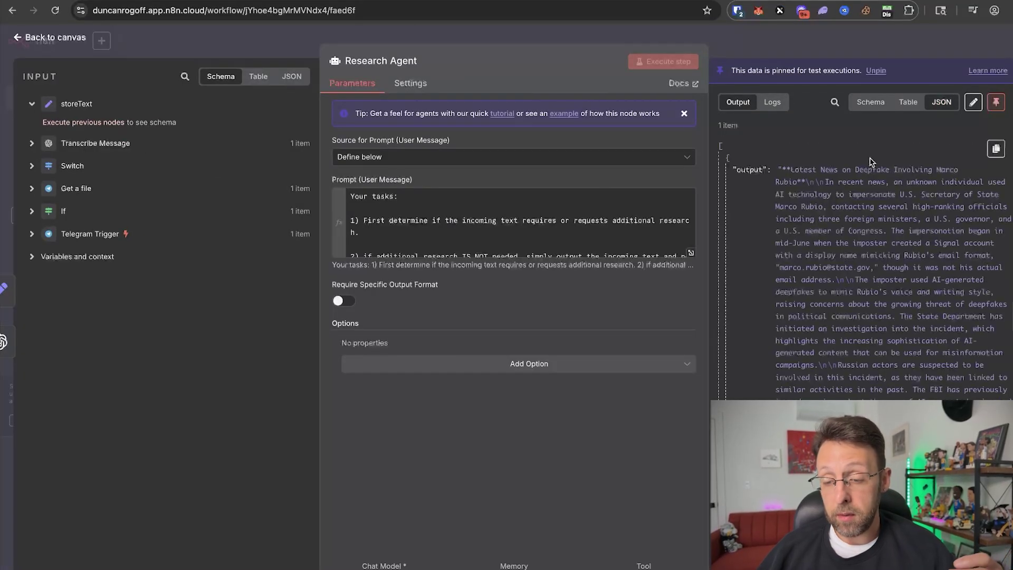
pyautogui.tripleClick(934, 175)
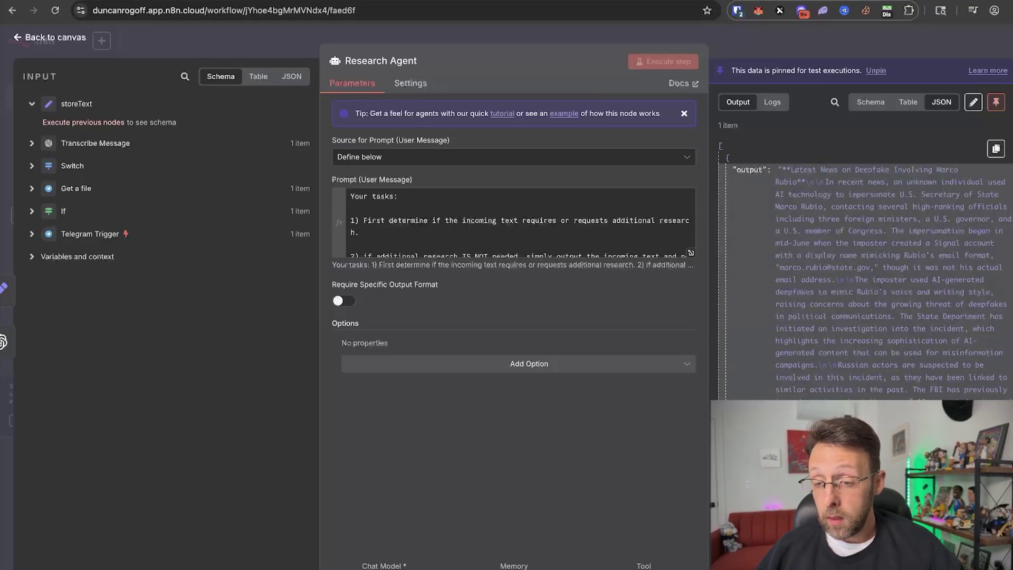
pyautogui.moveTo(915, 182); pyautogui.dragTo(996, 184)
pyautogui.click(932, 237)
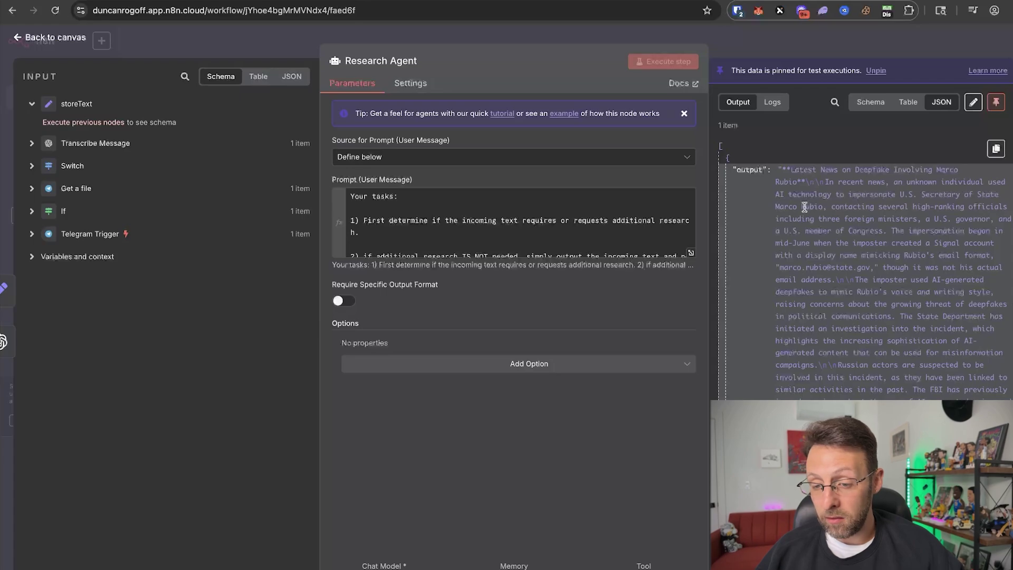
pyautogui.moveTo(842, 206); pyautogui.dragTo(992, 207)
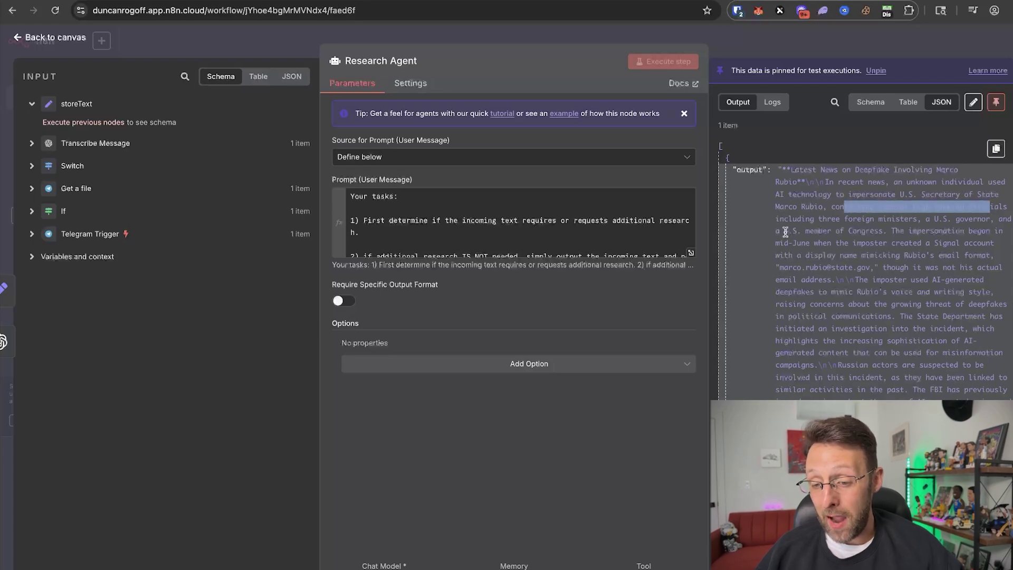
pyautogui.moveTo(779, 169); pyautogui.dragTo(882, 224)
pyautogui.click(879, 255)
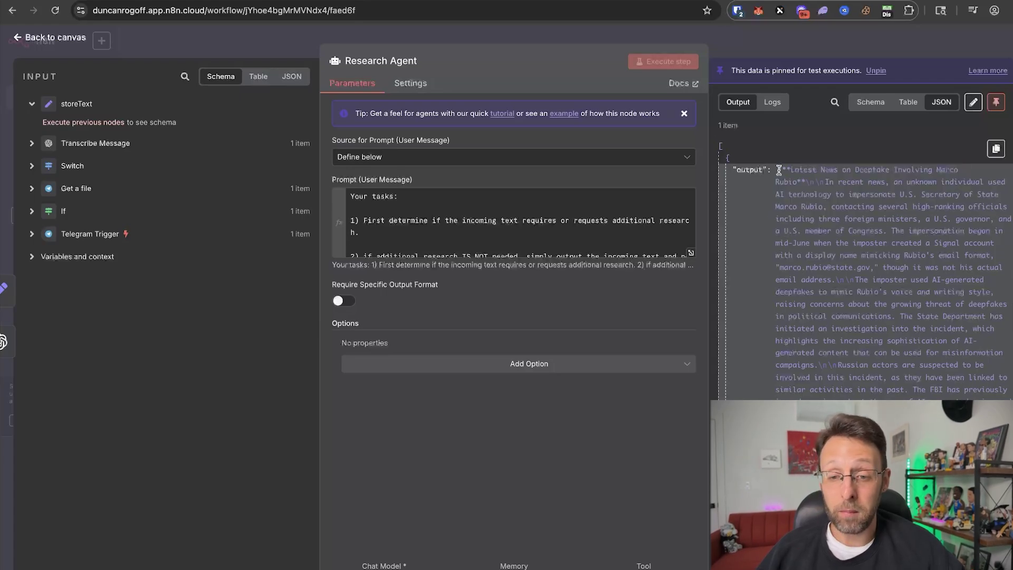
# - Return to the canvas and look over the chat models and Perplexity tool above the Research + Write section
pyautogui.click(593, 32)
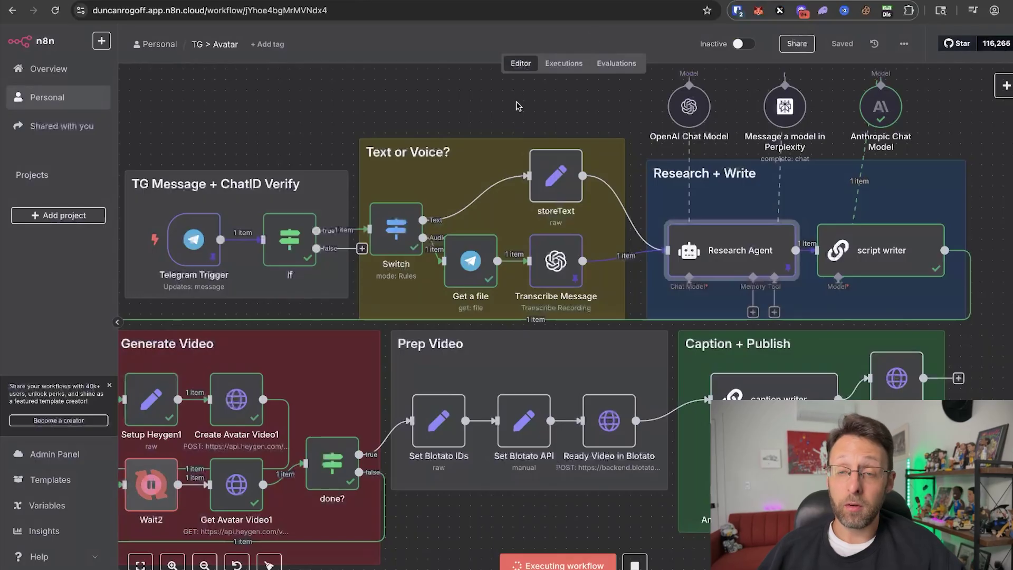
pyautogui.hscroll(5, 594, 132)
pyautogui.scroll(1, 594, 132)
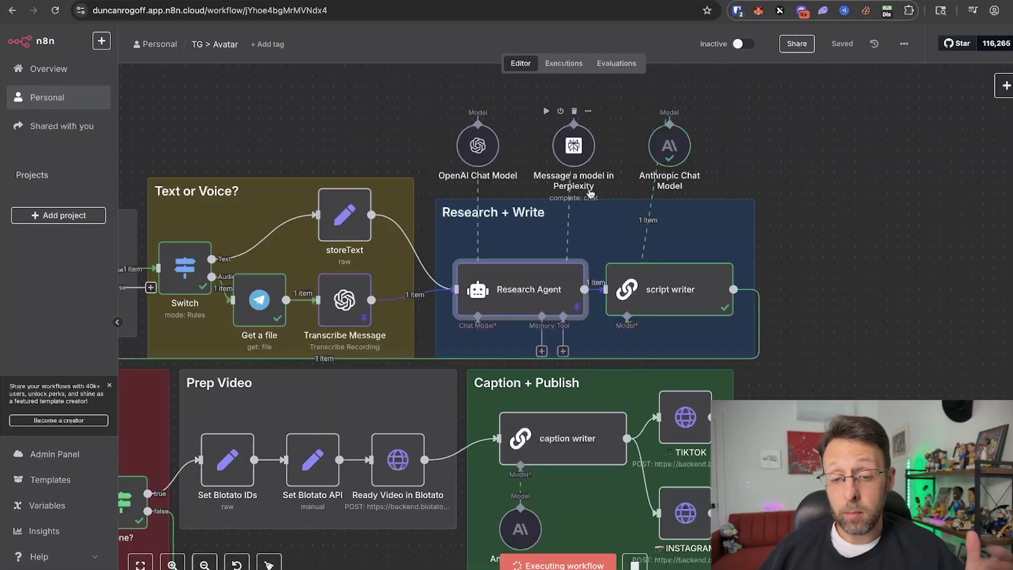
# - Search the tools that can be attached to the Research Agent for "perp", then dismiss the tool list
pyautogui.click(563, 351)
pyautogui.write('perp')
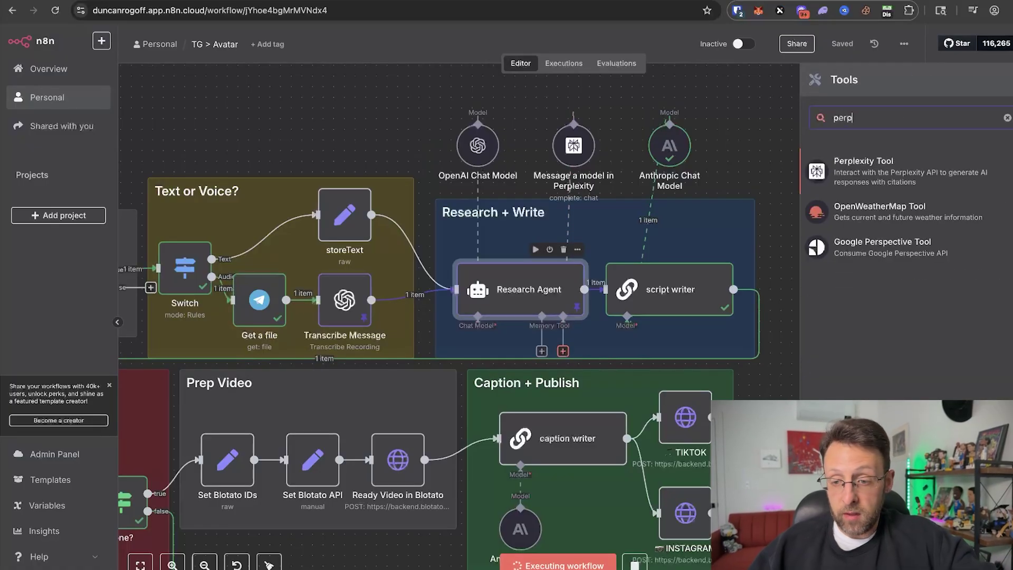
pyautogui.click(622, 99)
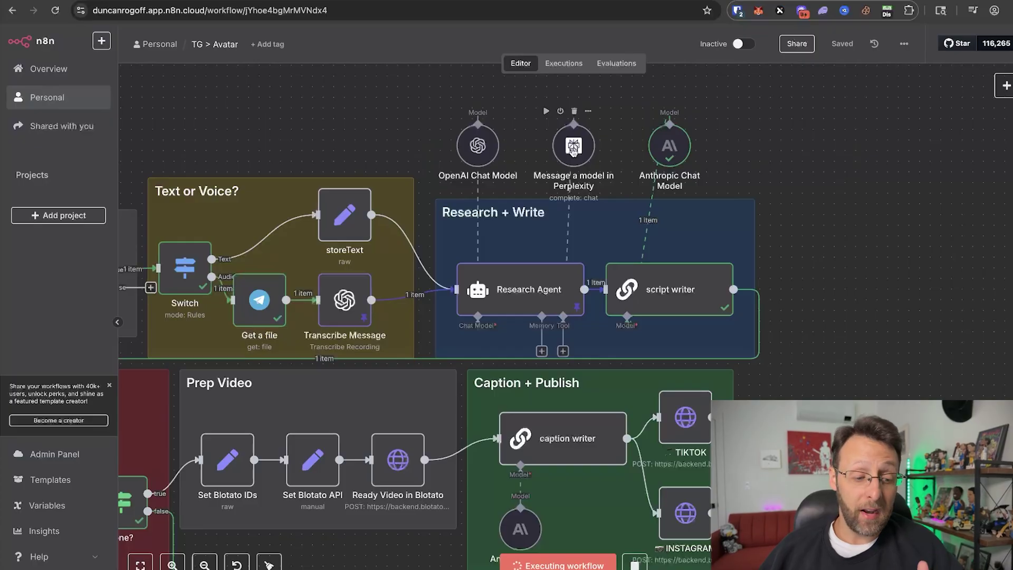
# - Open the Perplexity tool node and bring up a new Perplexity API credential to view its API key field
pyautogui.doubleClick(572, 156)
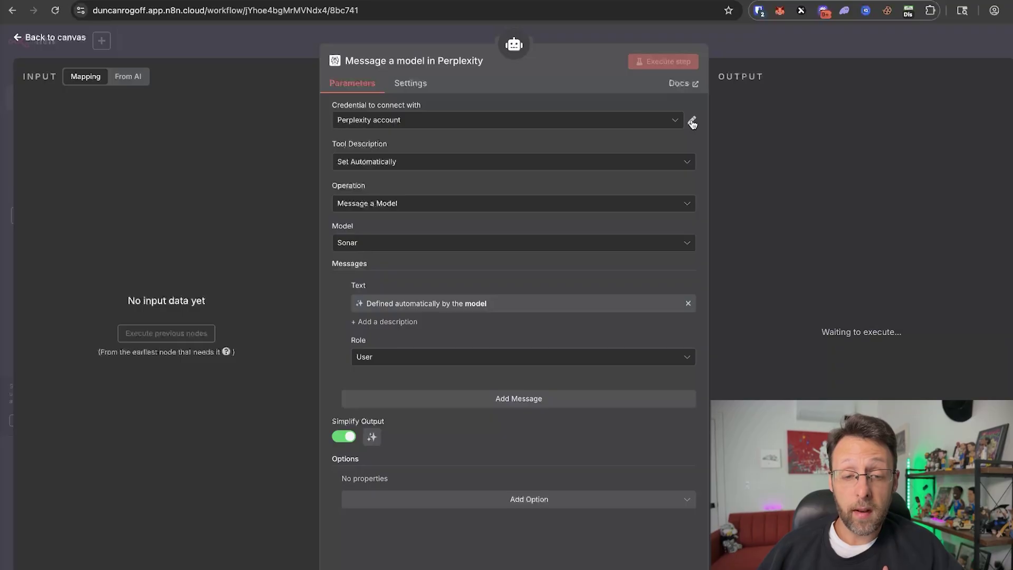
pyautogui.click(648, 120)
pyautogui.click(406, 185)
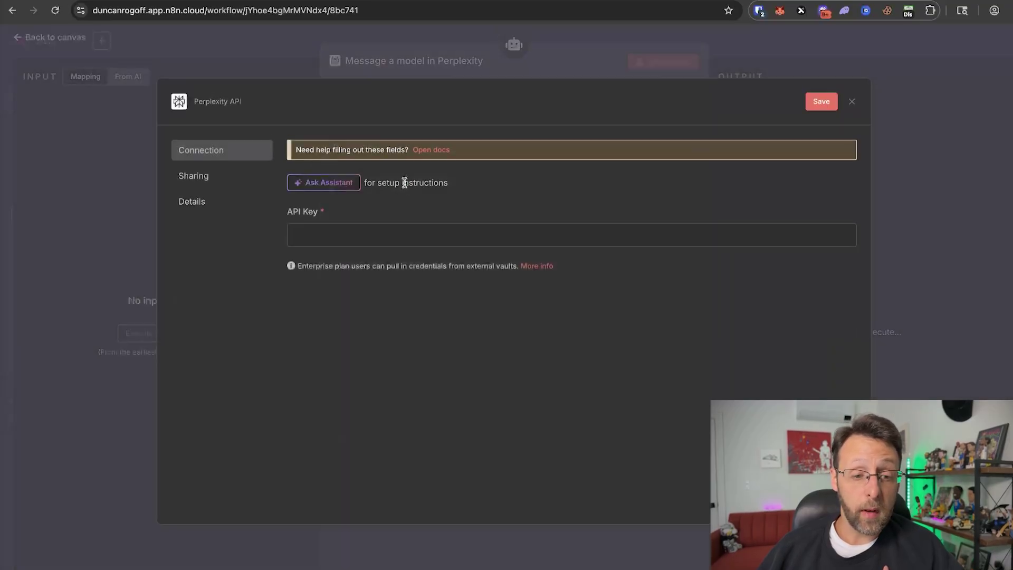
# - Switch to the Perplexity website and open the API keys page in the account settings
pyautogui.click(200, 1)
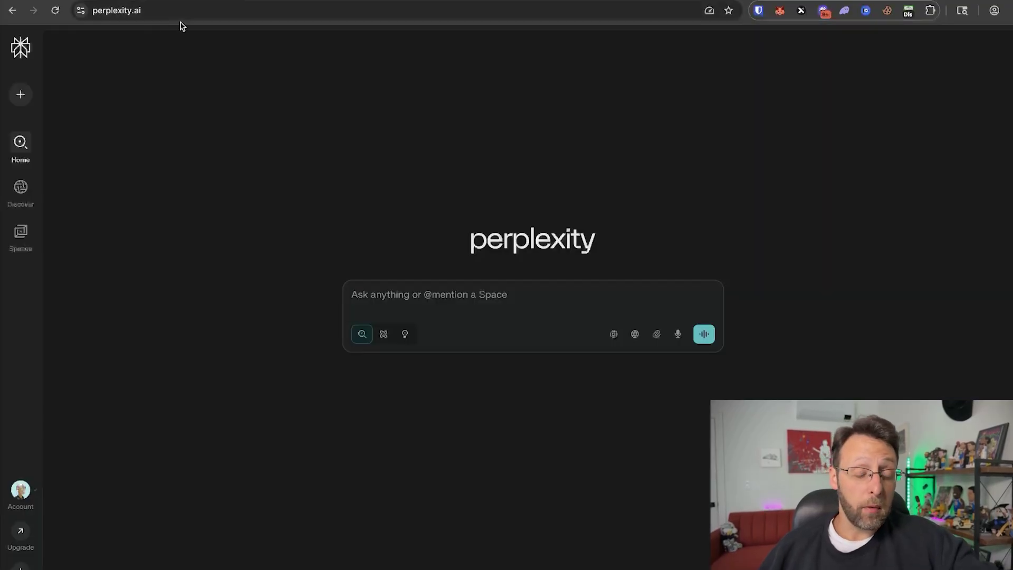
pyautogui.click(21, 490)
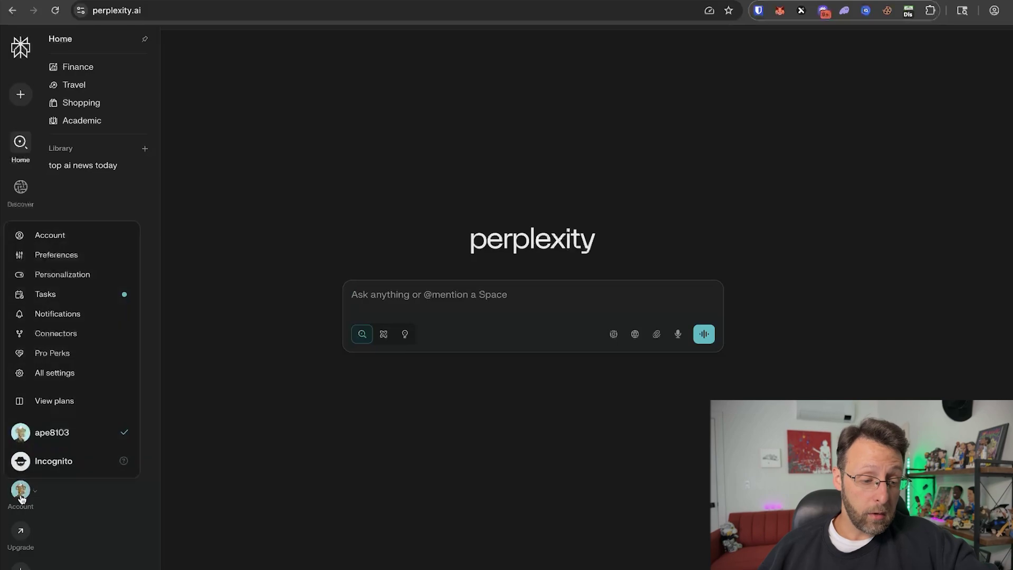
pyautogui.click(59, 379)
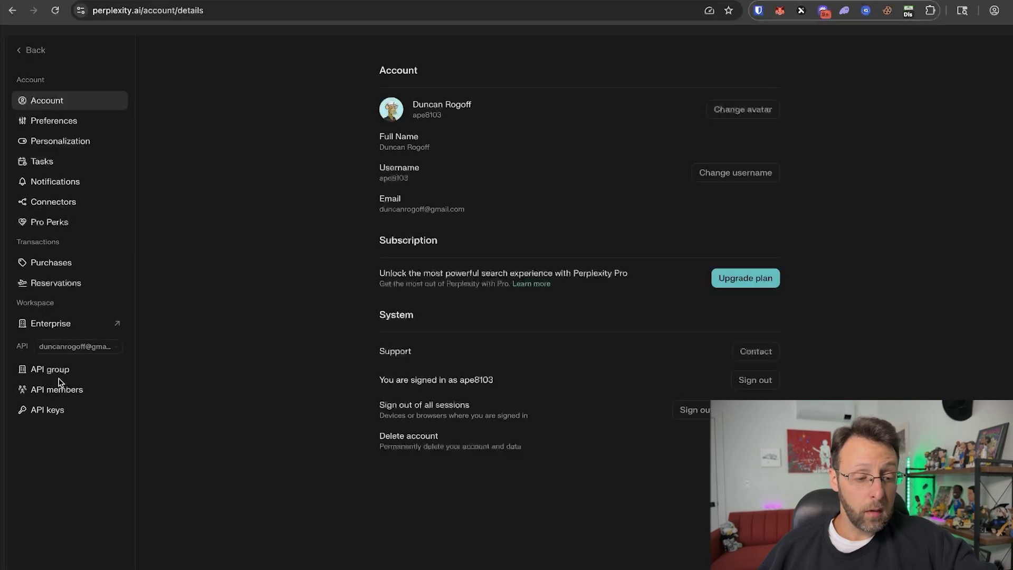
pyautogui.click(48, 412)
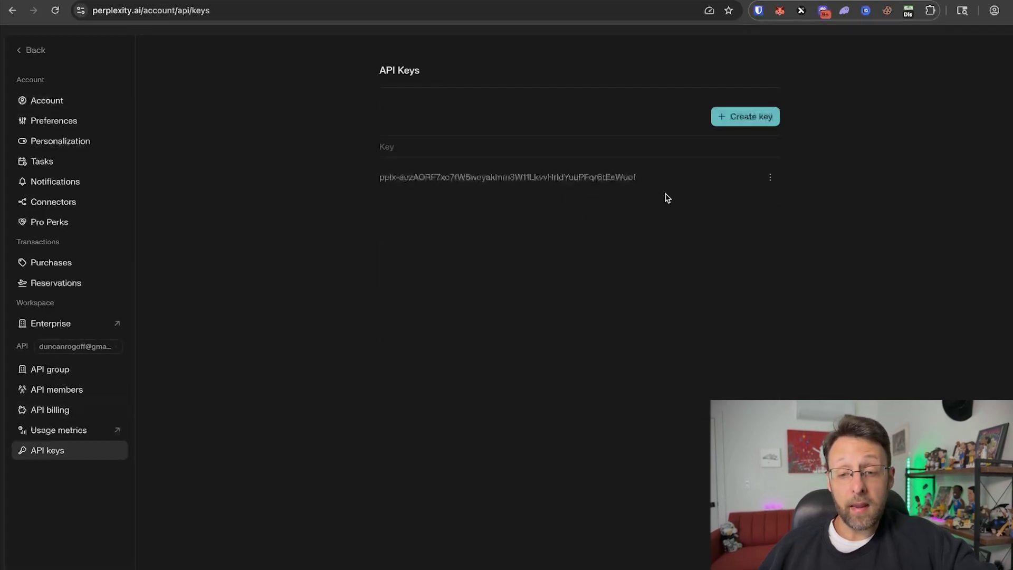
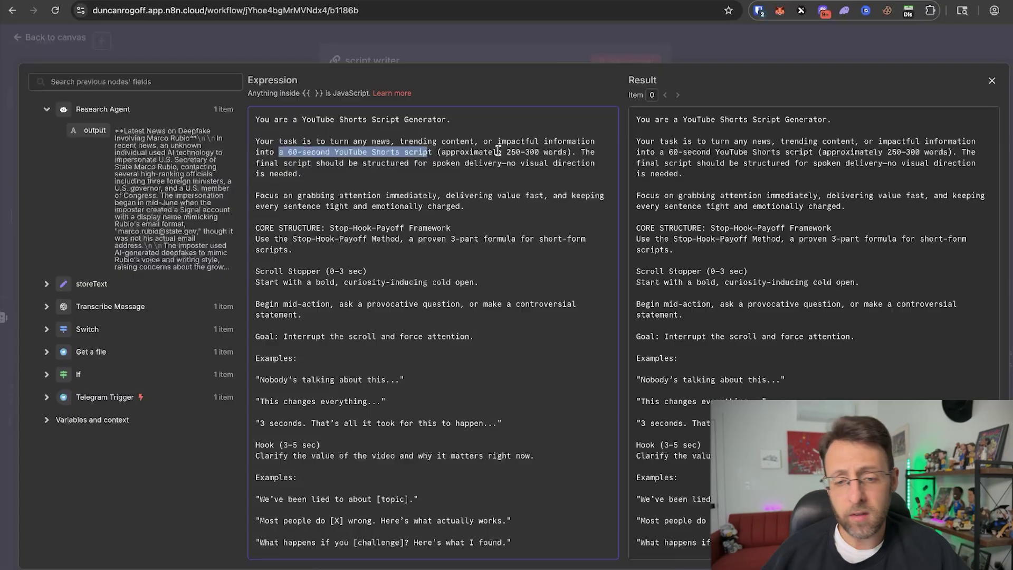
# - Read the script writer prompt's instructions on spoken delivery, grabbing attention, and the Stop-Hook-Payoff framework
pyautogui.moveTo(316, 162); pyautogui.dragTo(580, 169)
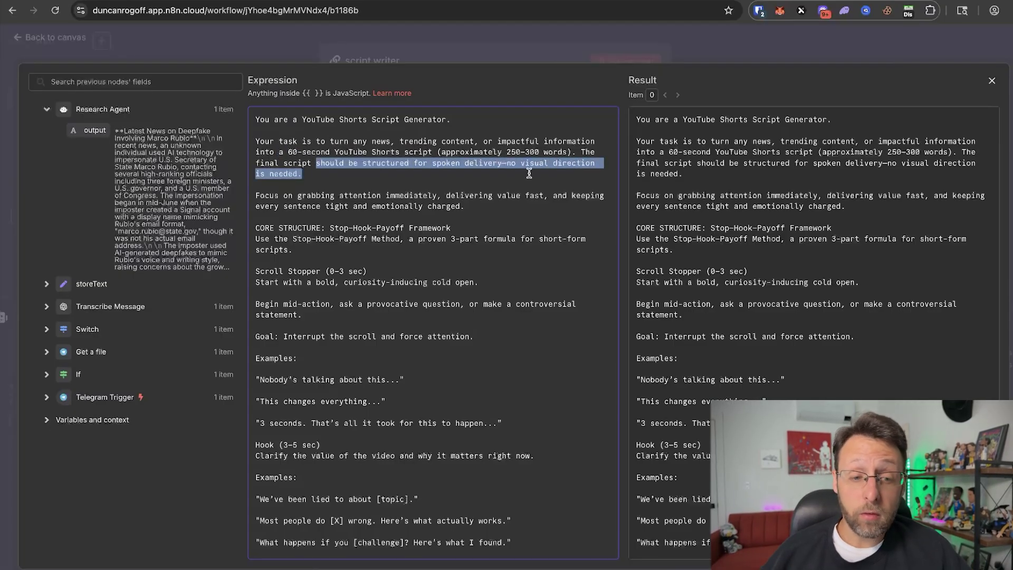
pyautogui.click(409, 213)
pyautogui.moveTo(290, 192); pyautogui.dragTo(541, 193)
pyautogui.scroll(-1, 506, 198)
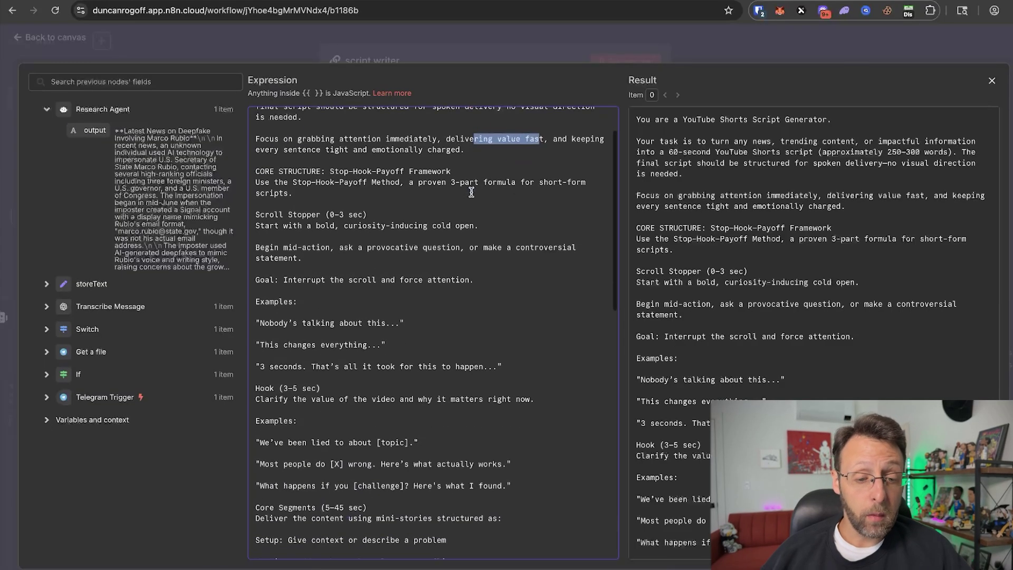
pyautogui.moveTo(330, 170); pyautogui.dragTo(405, 193)
pyautogui.click(398, 205)
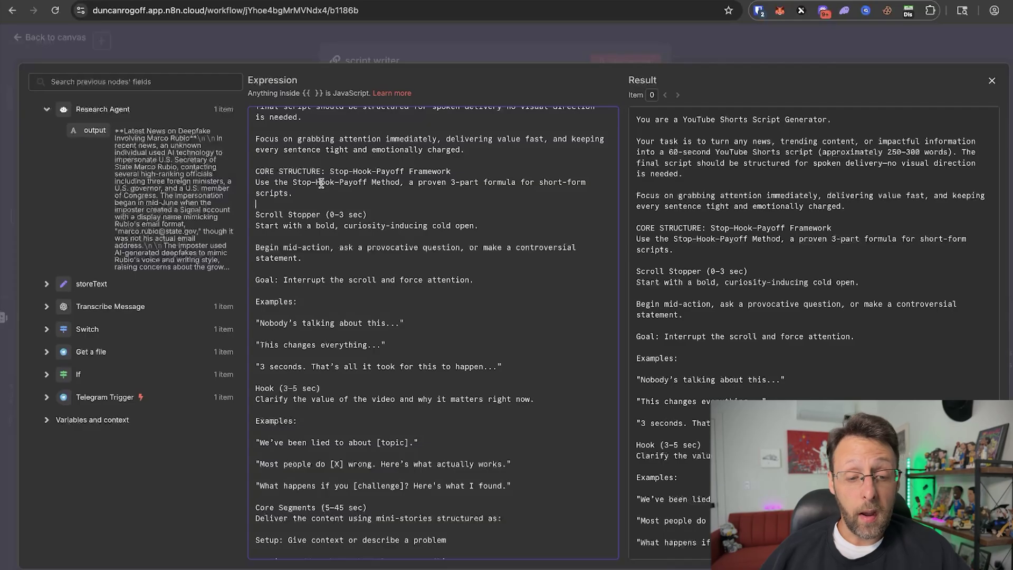
# - Read the prompt's Scroll Stopper section, covering the bold cold open, provocative question, and controversial statement
pyautogui.scroll(-1, 331, 183)
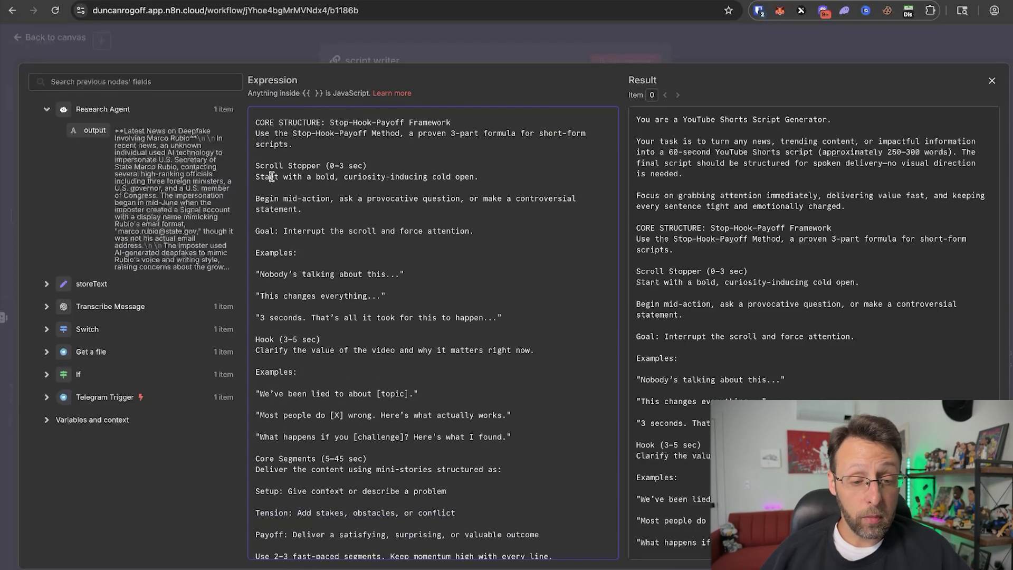
pyautogui.moveTo(269, 176); pyautogui.dragTo(455, 176)
pyautogui.click(390, 197)
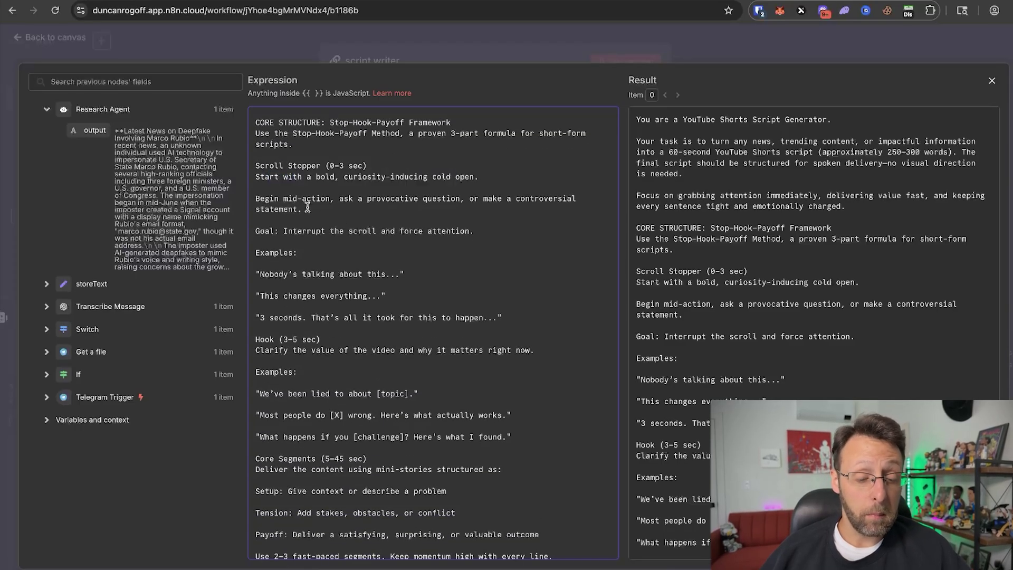
pyautogui.scroll(-1, 307, 207)
pyautogui.moveTo(343, 148); pyautogui.dragTo(569, 148)
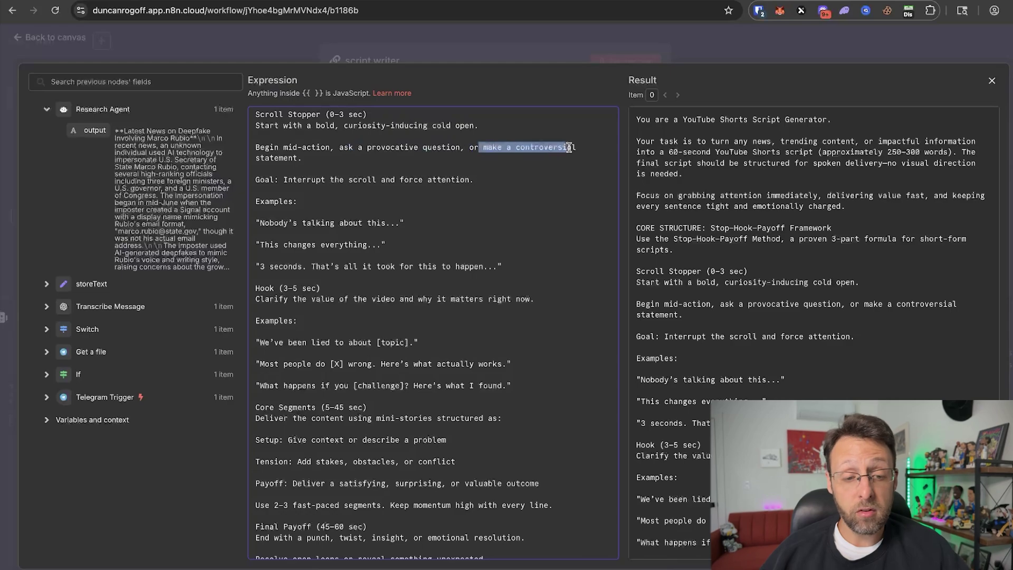
pyautogui.scroll(-1, 569, 147)
pyautogui.click(514, 172)
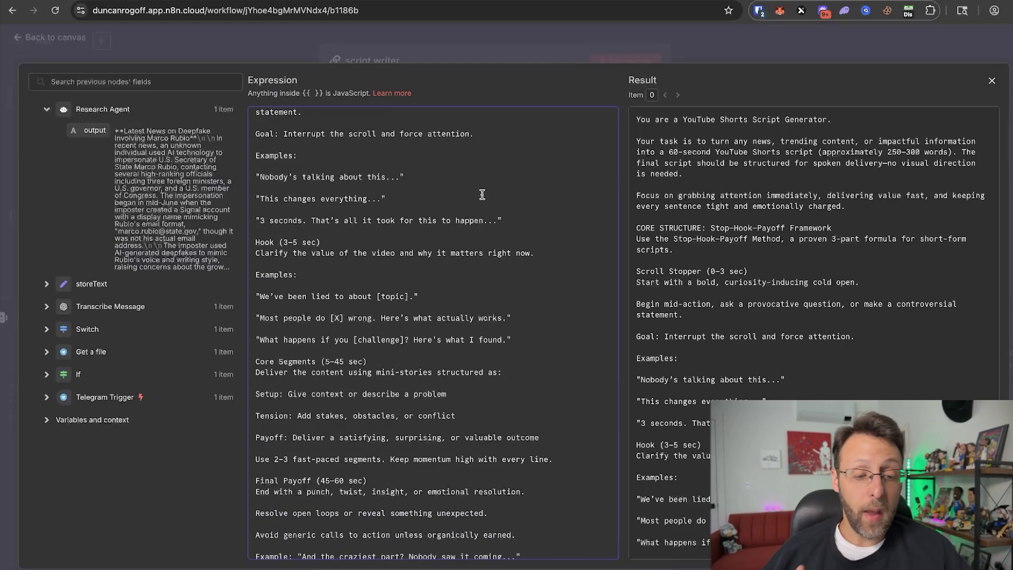
# - Skim the rest of the script writer prompt, through the Belief Flip intro to the strategy principles on emotion and short sentences
pyautogui.scroll(-5, 339, 320)
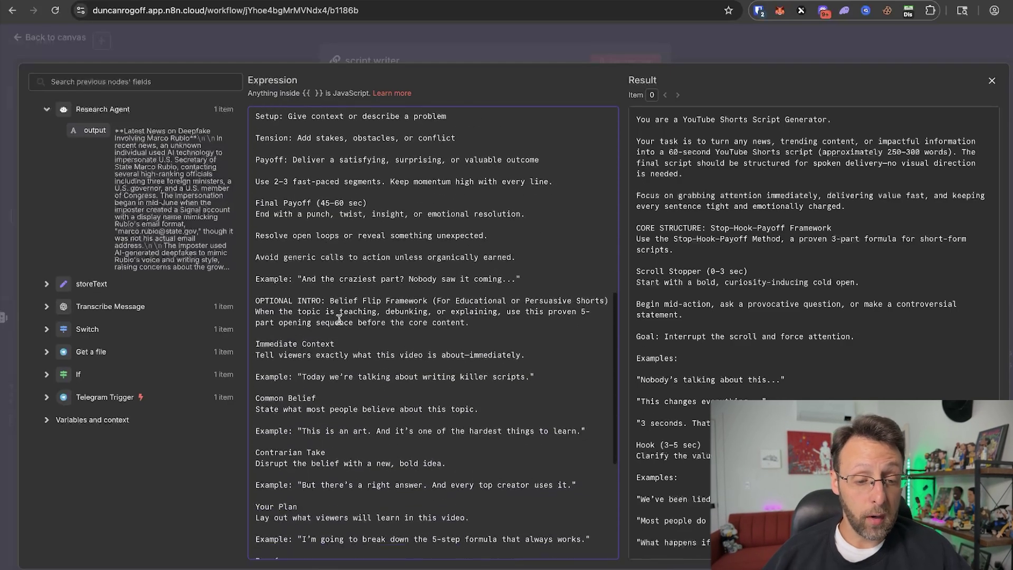
pyautogui.scroll(-5, 339, 319)
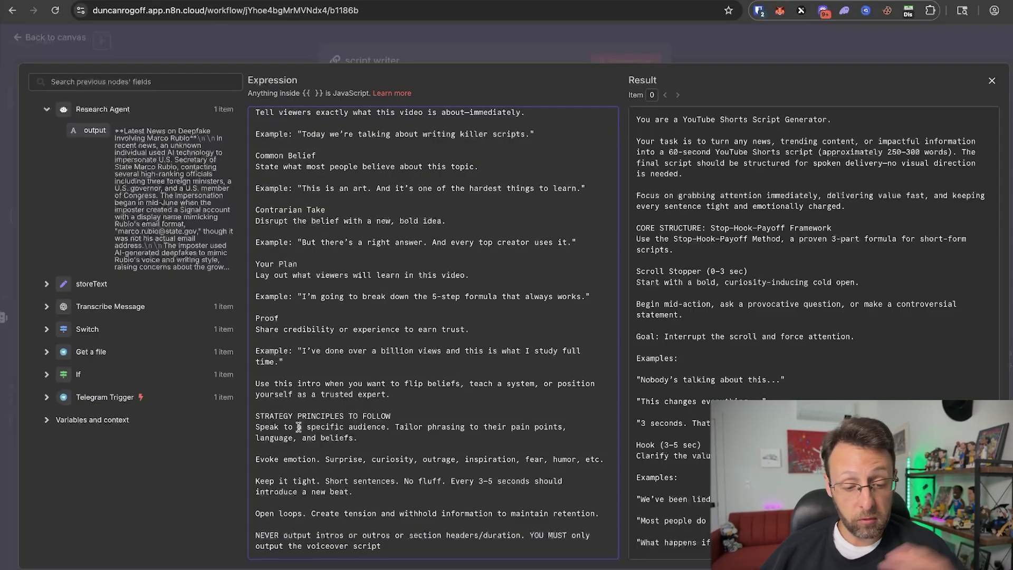
pyautogui.moveTo(325, 463); pyautogui.dragTo(422, 461)
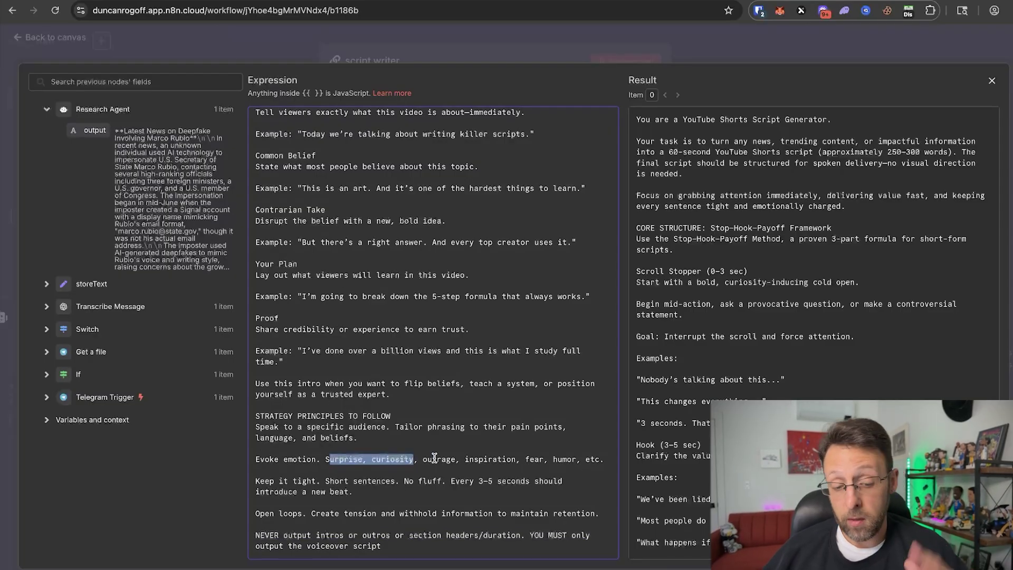
pyautogui.moveTo(334, 481); pyautogui.dragTo(420, 479)
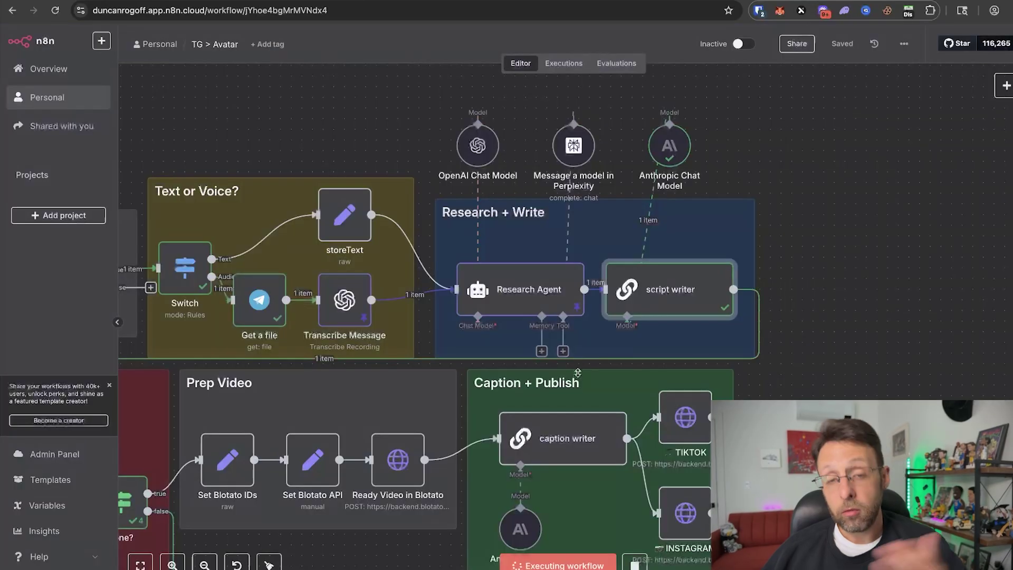
# - Open the Setup Heygen1 node in the Generate Video section and examine its API key, avatar ID, and voice ID fields
pyautogui.hscroll(-5, 577, 375)
pyautogui.hscroll(-3, 577, 376)
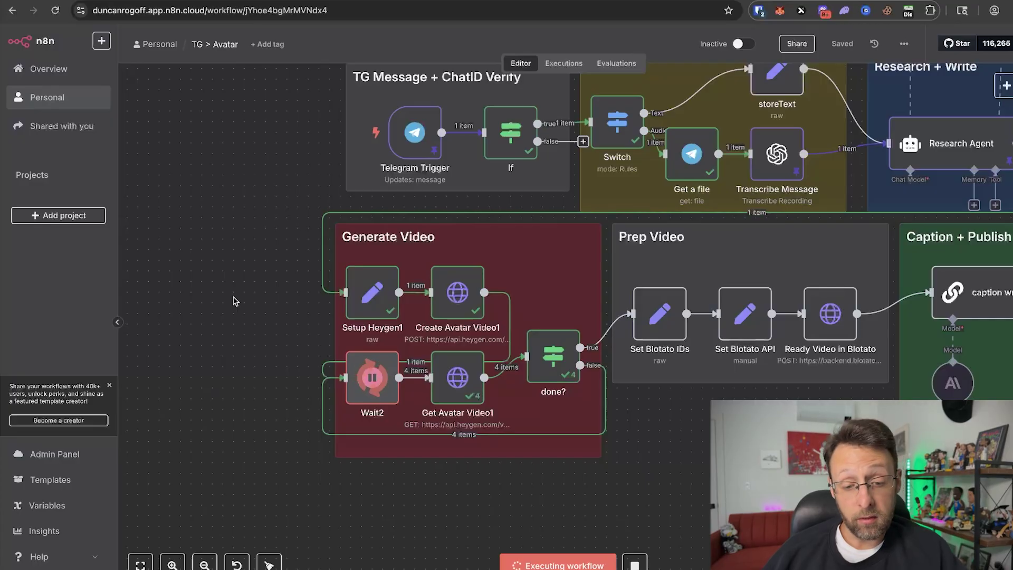
pyautogui.doubleClick(370, 292)
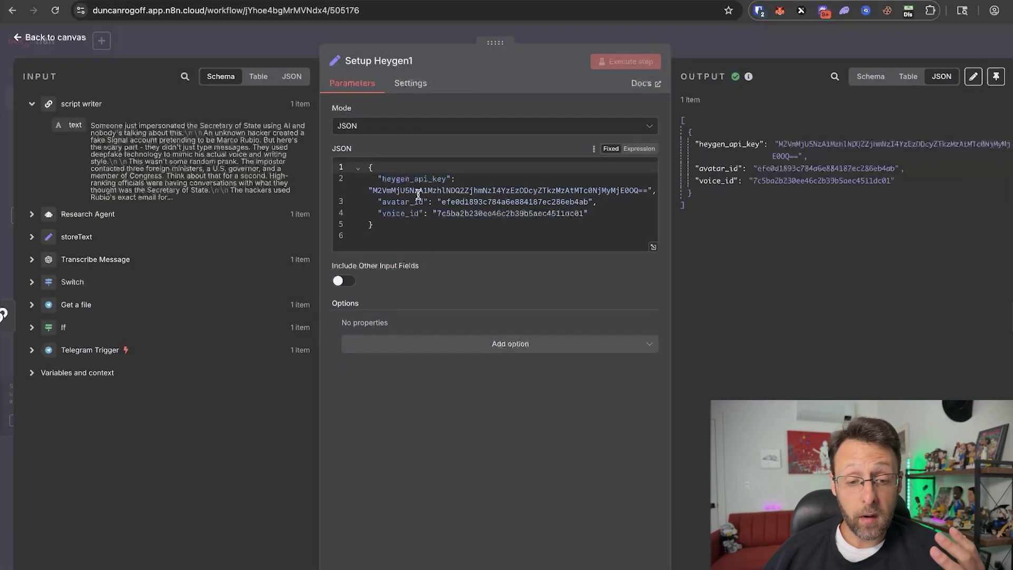
pyautogui.moveTo(374, 190); pyautogui.dragTo(521, 188)
pyautogui.click(454, 212)
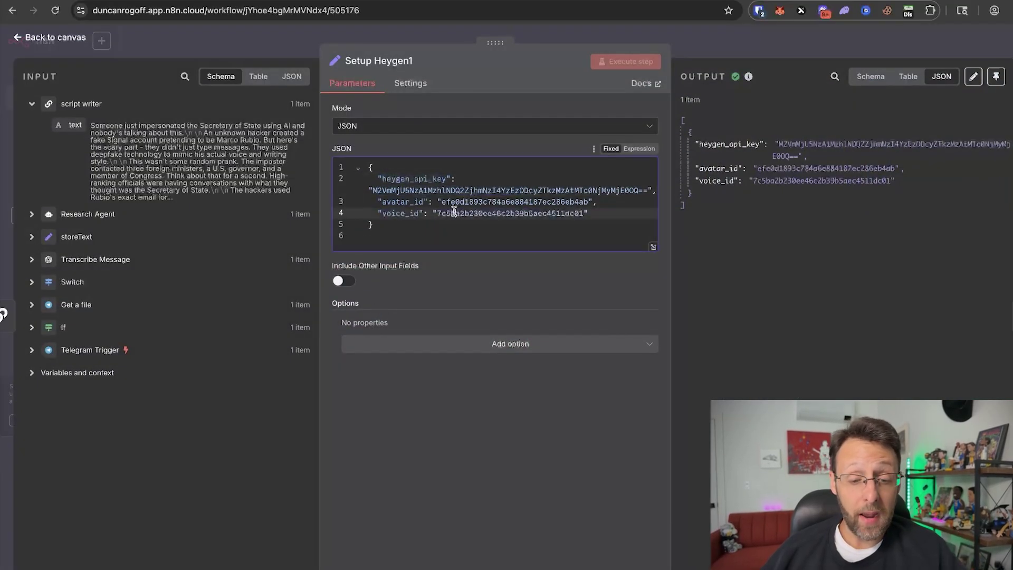
pyautogui.moveTo(443, 201); pyautogui.dragTo(531, 202)
pyautogui.click(459, 238)
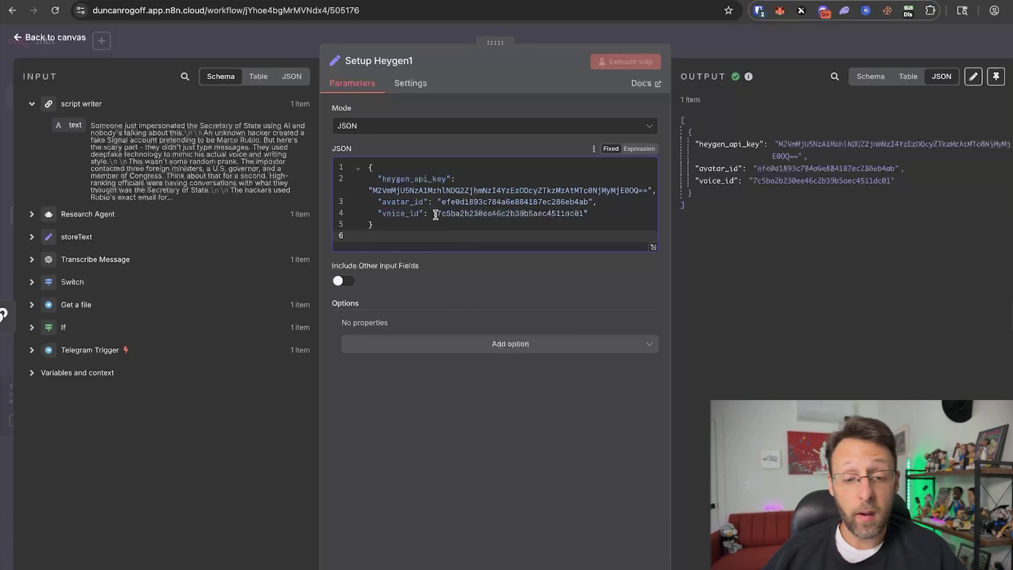
# - Switch to HeyGen, open the avatars page, and look at the option to create a new avatar starting with video
pyautogui.click(354, 41)
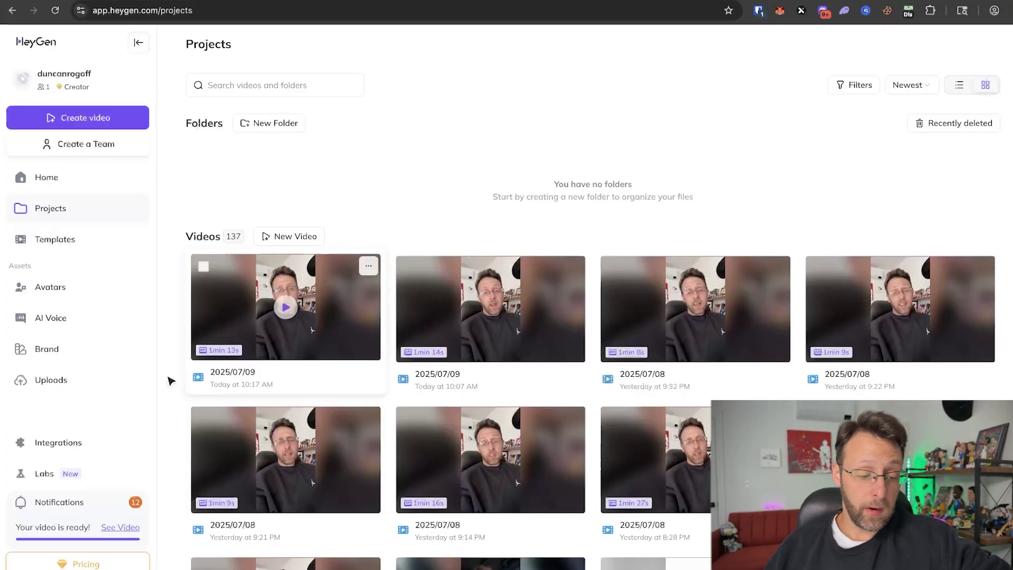
pyautogui.click(60, 290)
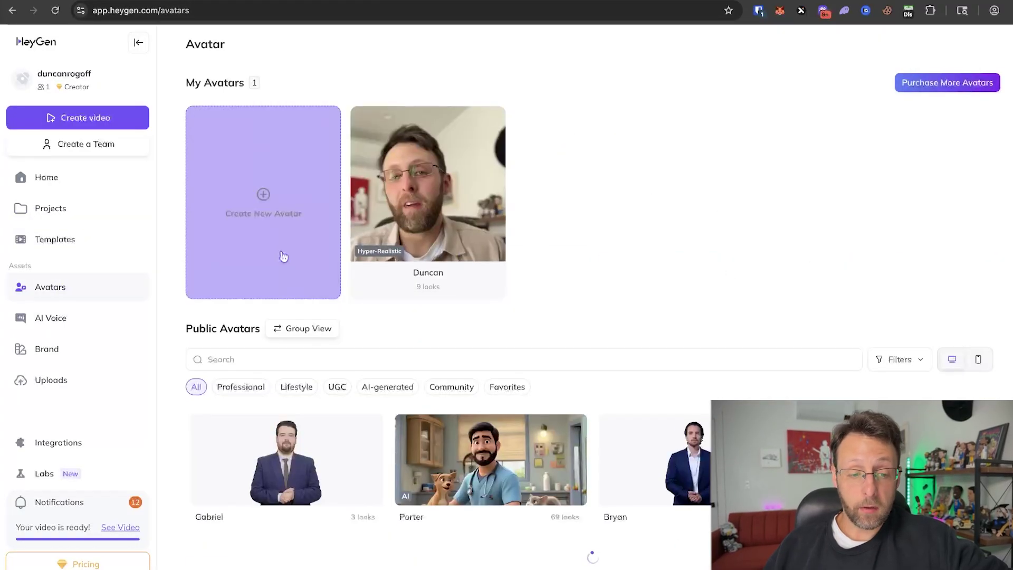
pyautogui.click(279, 211)
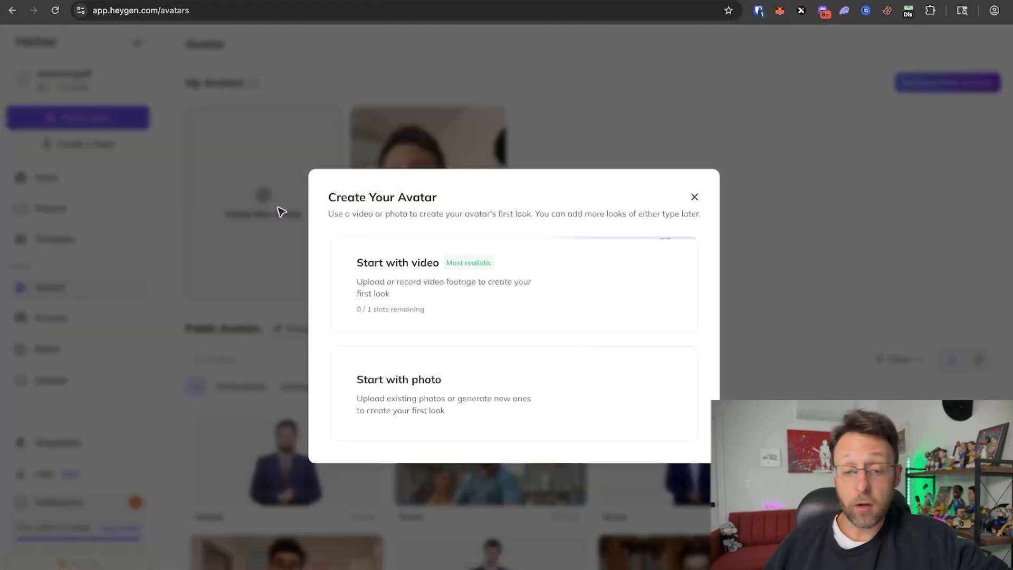
pyautogui.click(406, 289)
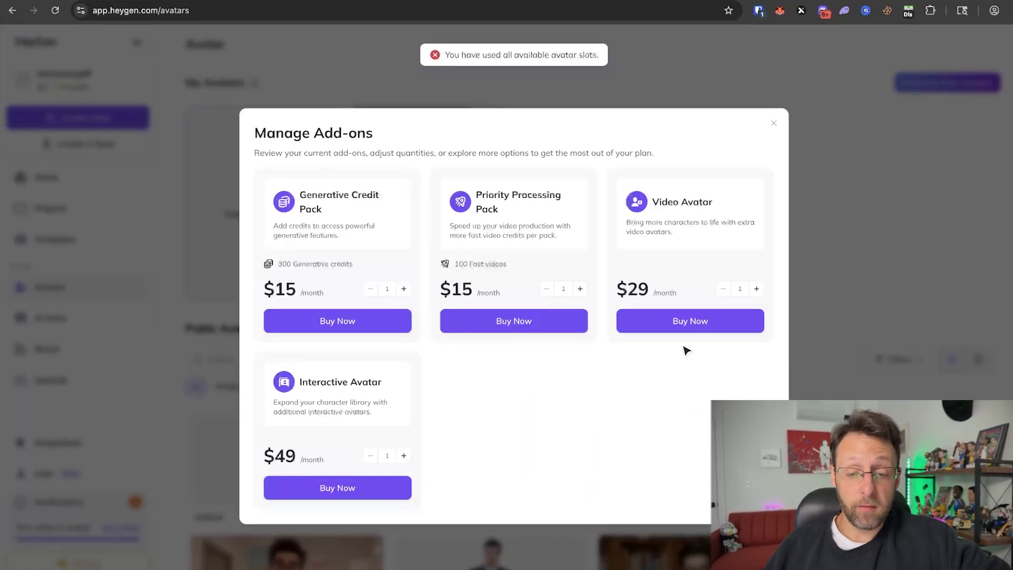
pyautogui.click(774, 125)
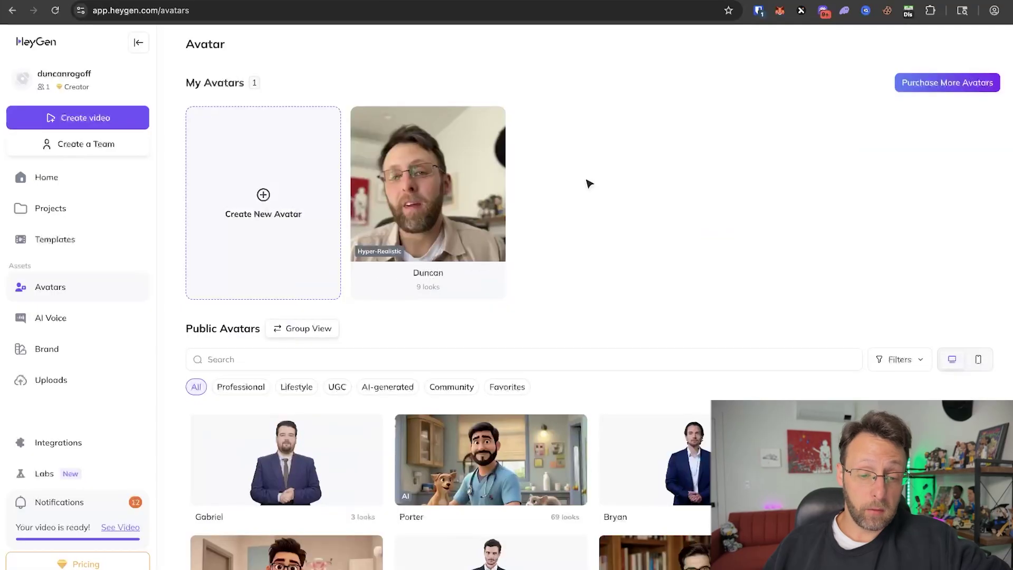
# - Open the existing custom avatar, view the footage upload page for adding a look from video, and return to its looks
pyautogui.click(411, 223)
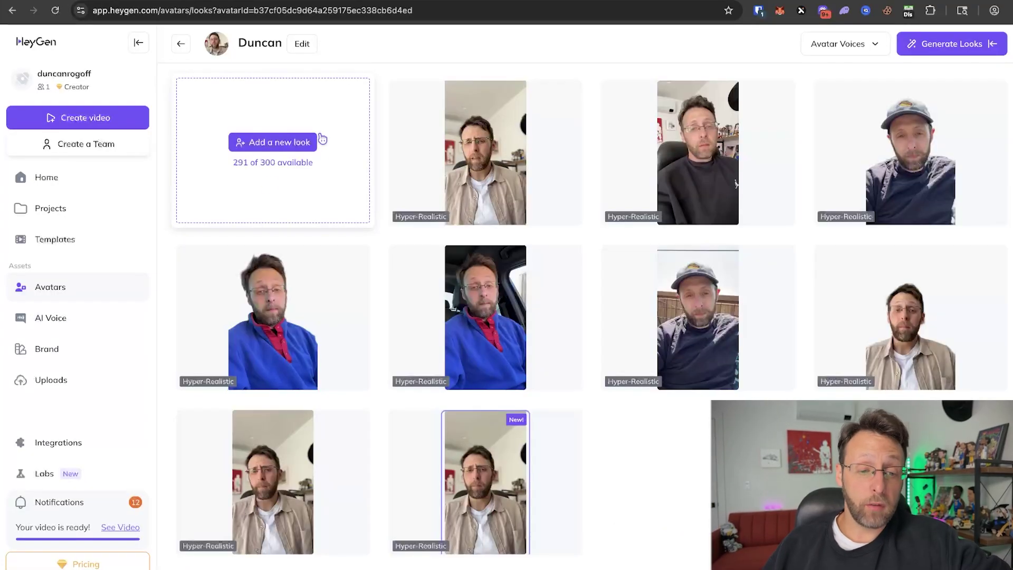
pyautogui.click(301, 141)
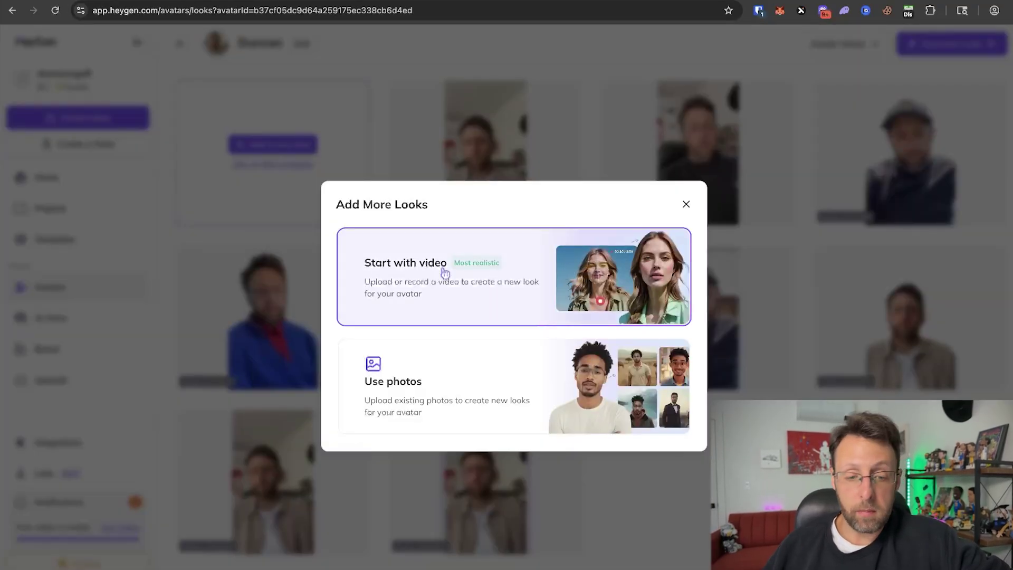
pyautogui.click(416, 283)
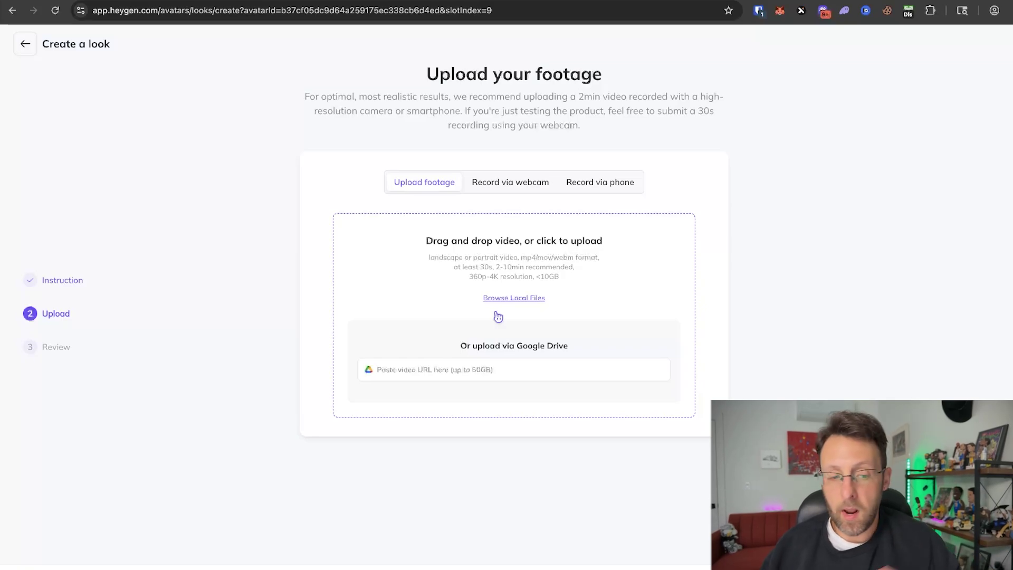
pyautogui.hotkey('alt', 'Left')
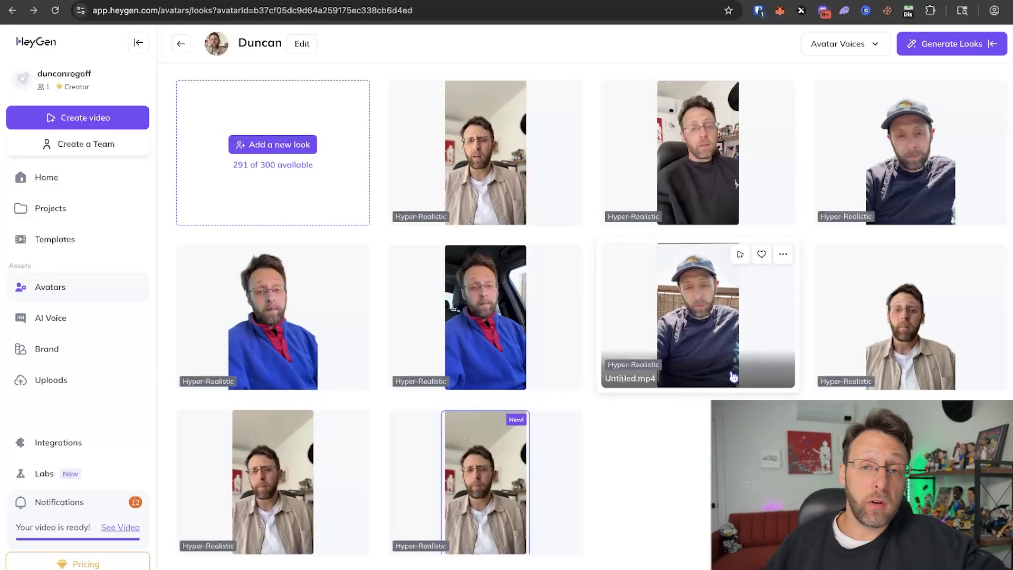
# - Copy the avatar ID of the custom avatar's look wearing the black sweatshirt
pyautogui.click(783, 90)
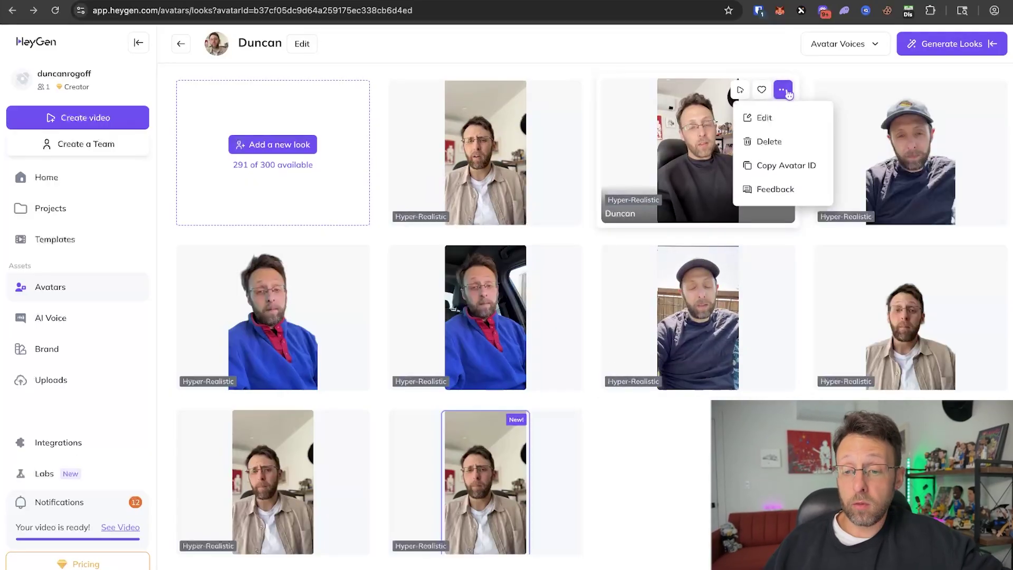
pyautogui.click(771, 166)
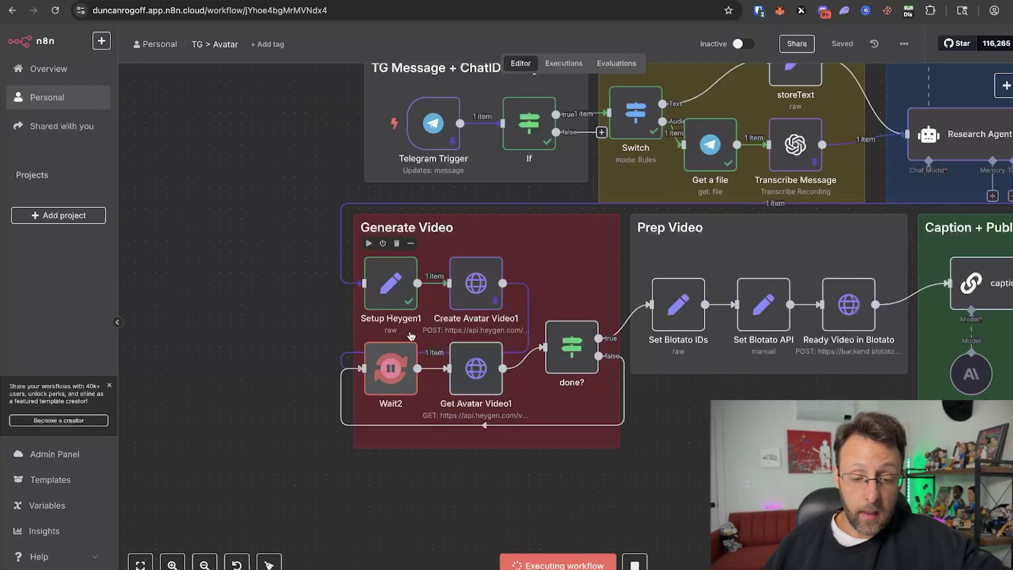
# - Open the Setup Heygen1 node and locate the avatar_id value that takes the copied avatar ID
pyautogui.doubleClick(393, 288)
pyautogui.doubleClick(442, 202)
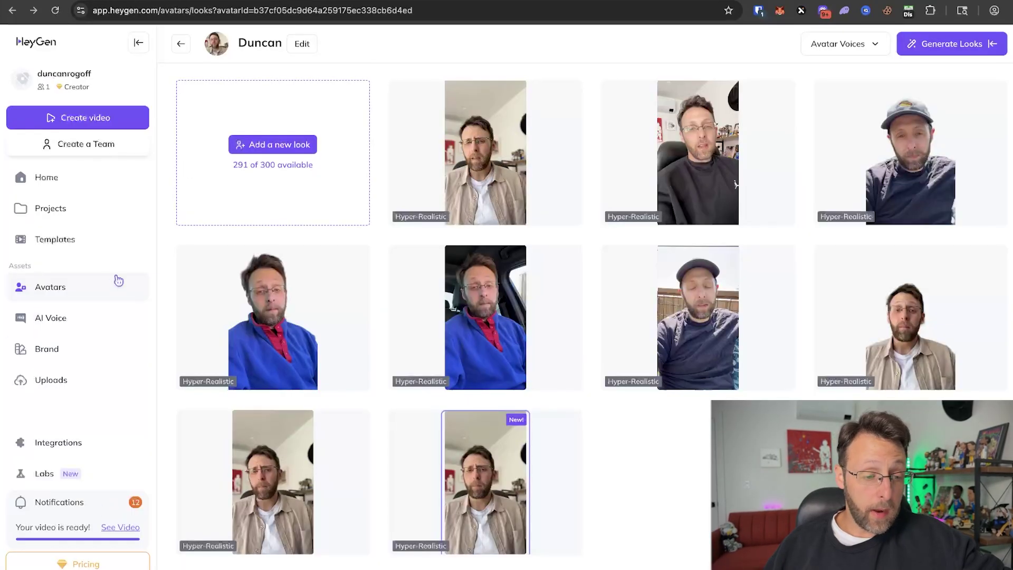
# - In HeyGen's account settings, open the HeyGen API subscription details and copy the API token
pyautogui.click(90, 75)
pyautogui.click(138, 140)
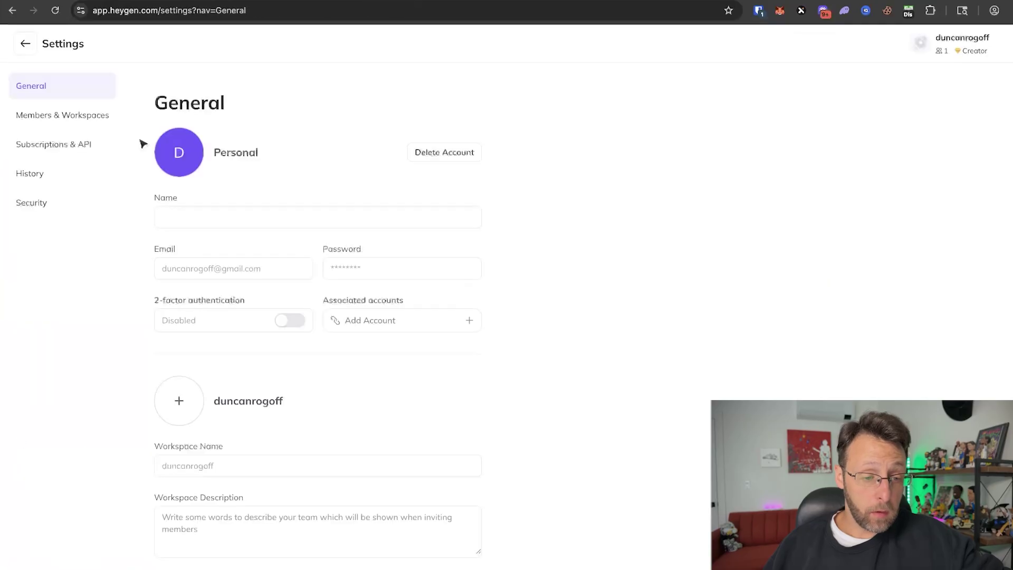
pyautogui.click(59, 150)
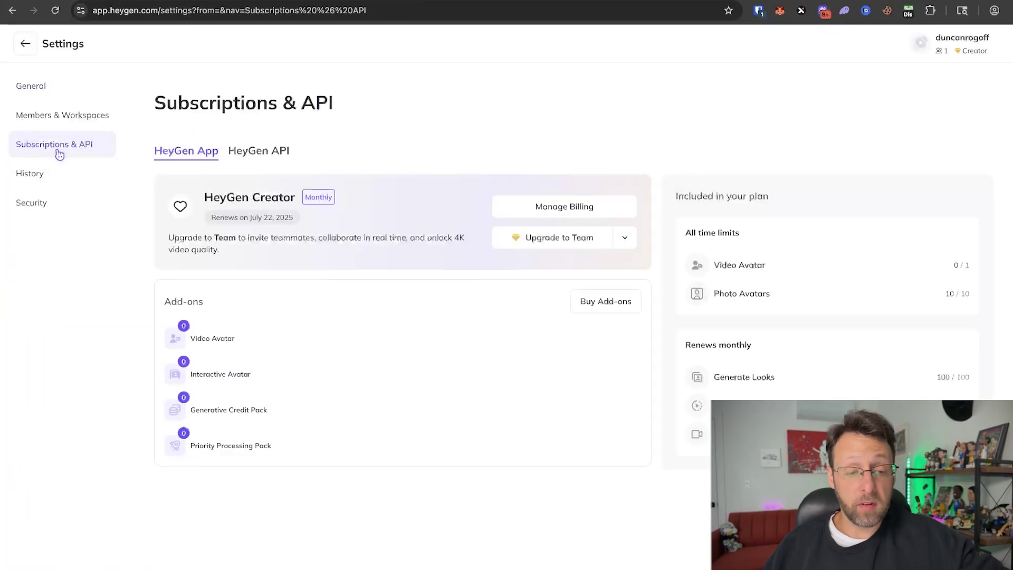
pyautogui.click(249, 154)
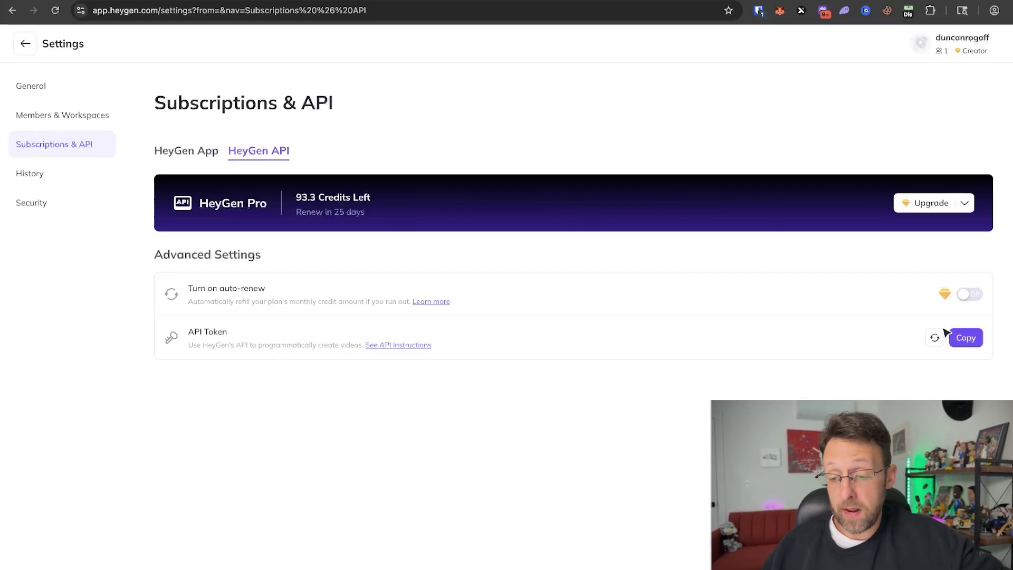
pyautogui.click(974, 337)
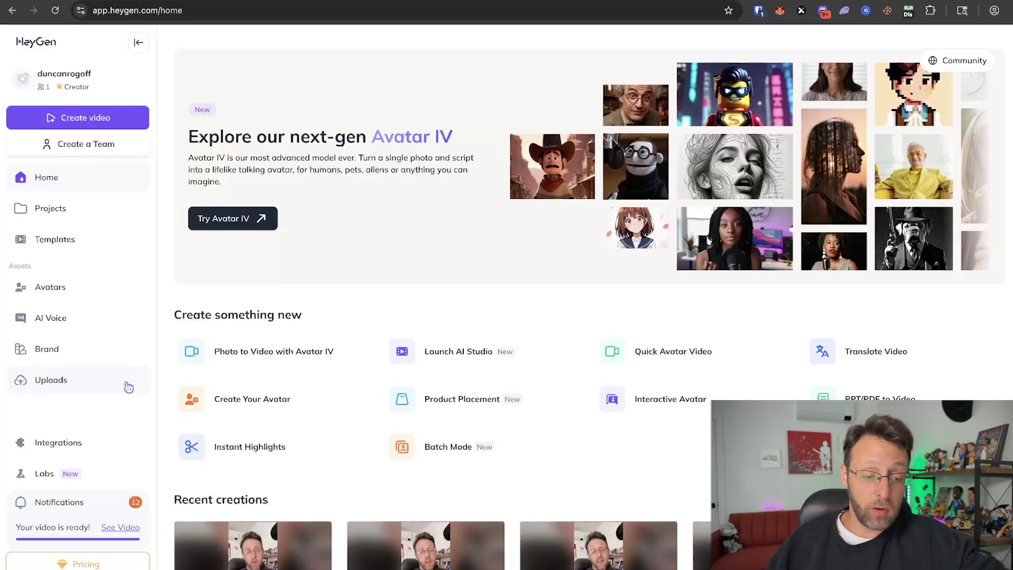
# - Open HeyGen's AI Voice page, view the third-party import form for an ElevenLabs voice, and close it
pyautogui.click(69, 330)
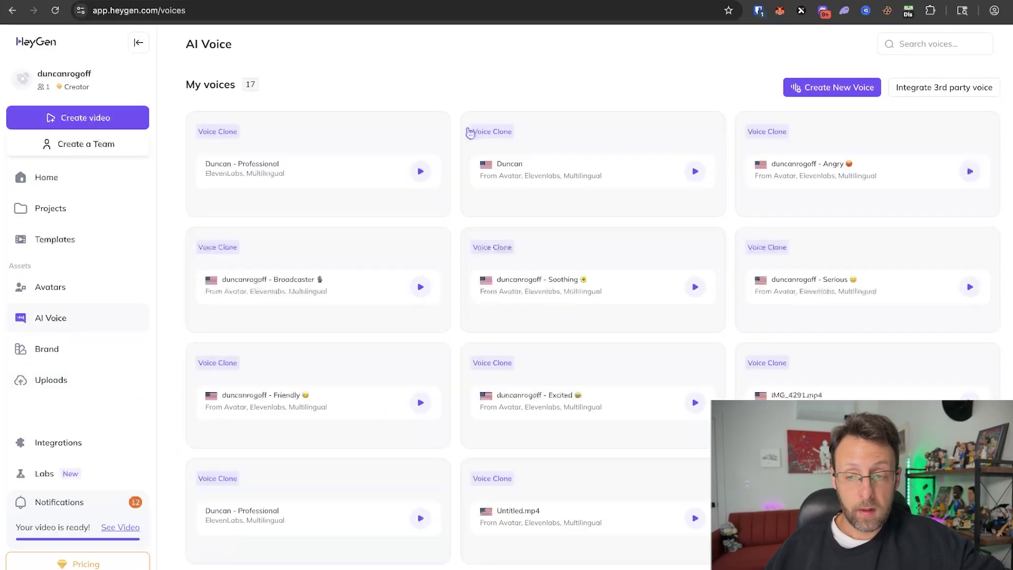
pyautogui.click(952, 91)
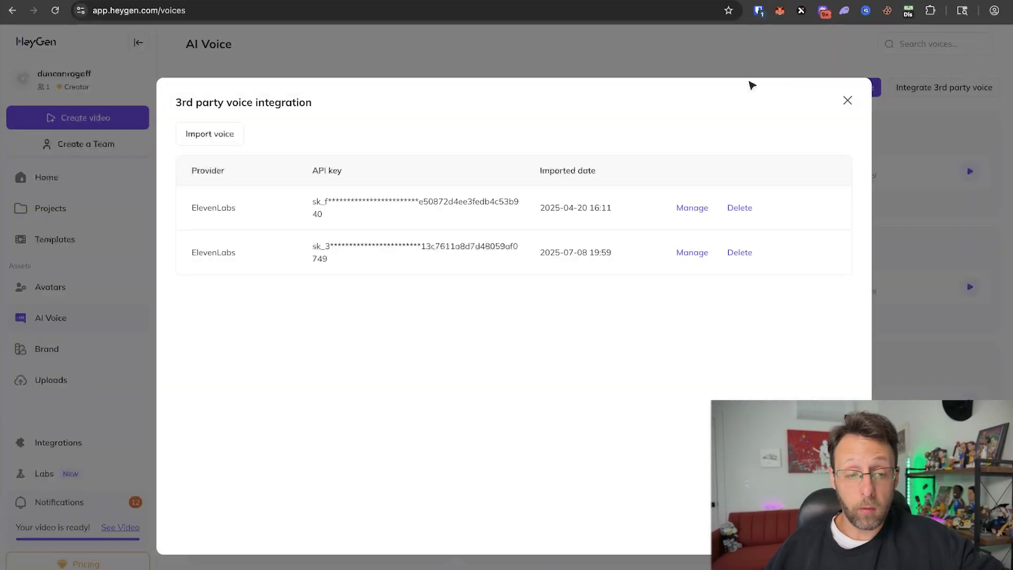
pyautogui.click(211, 134)
pyautogui.click(373, 299)
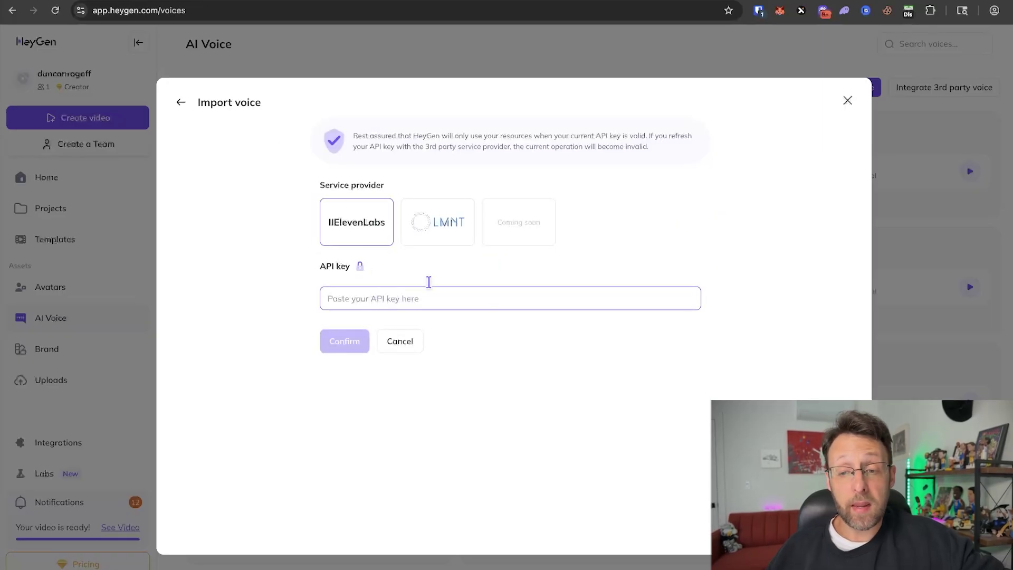
pyautogui.click(847, 101)
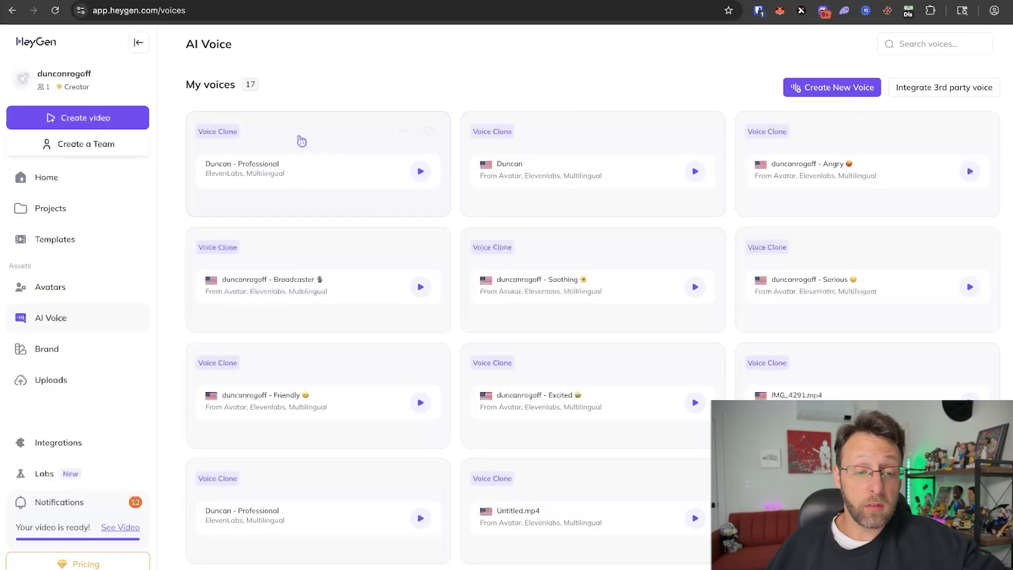
# - Copy the voice ID of the first Professional voice clone and select the voice_id value in n8n's Setup Heygen1 node
pyautogui.click(402, 132)
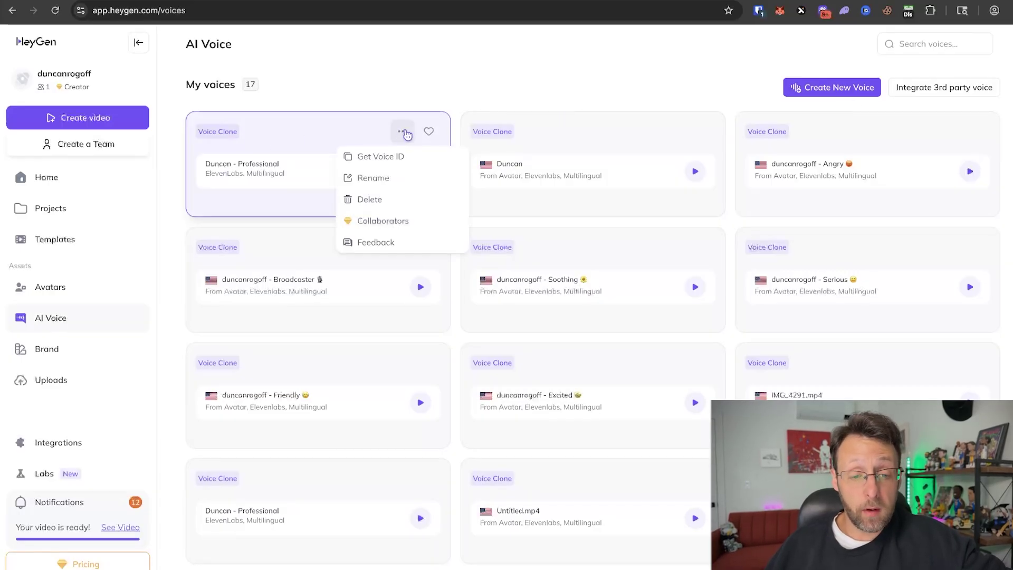
pyautogui.click(386, 159)
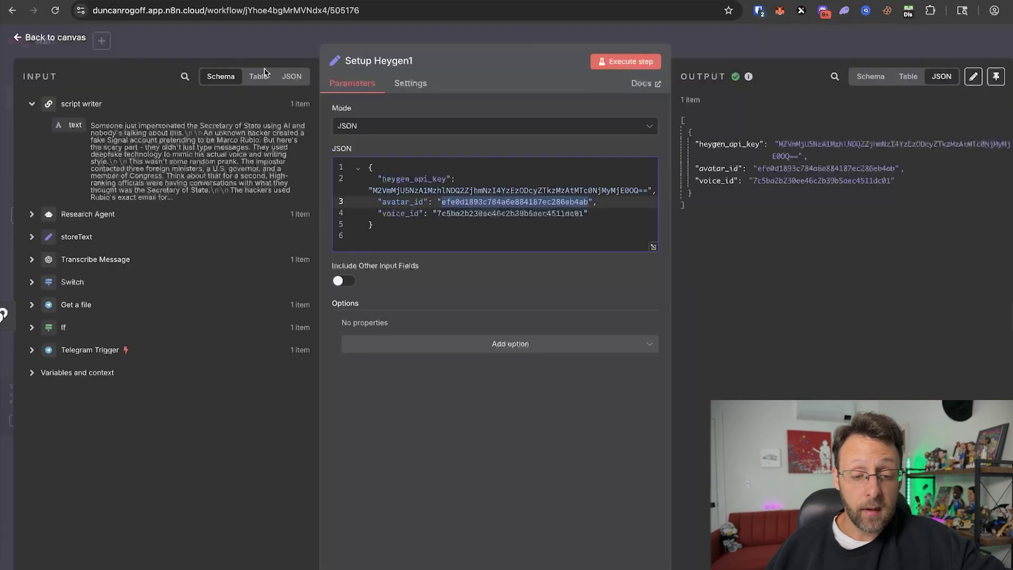
pyautogui.moveTo(584, 214); pyautogui.dragTo(446, 213)
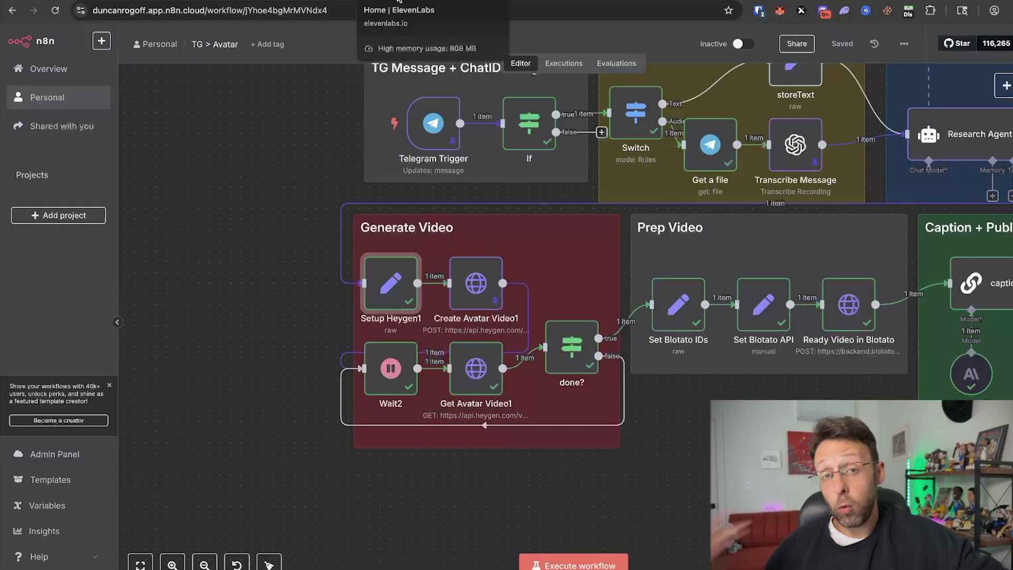
# - Switch to ElevenLabs, examine the voice creation options including Instant Voice Clone, and open the API keys page
pyautogui.click(496, 6)
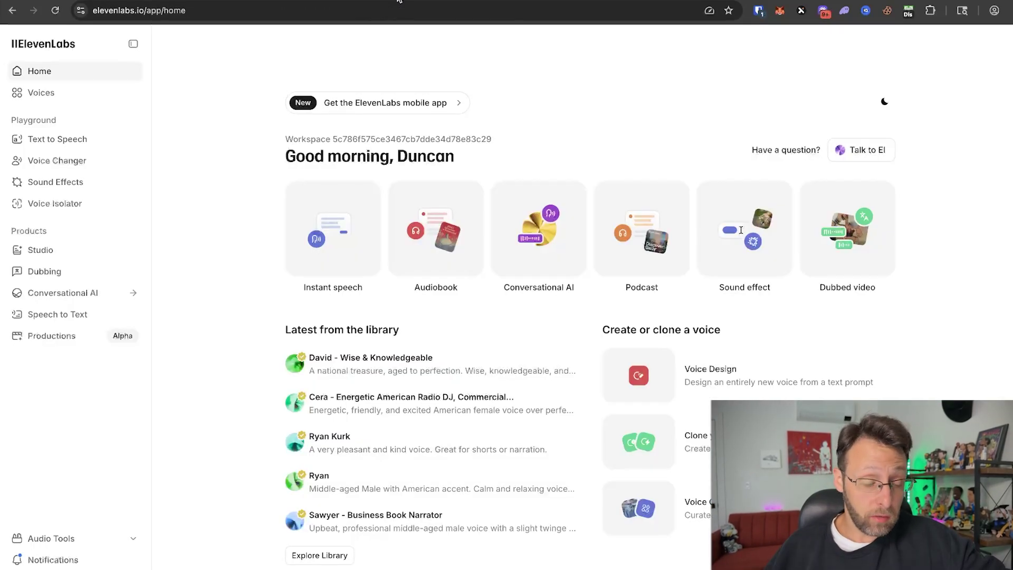
pyautogui.click(41, 93)
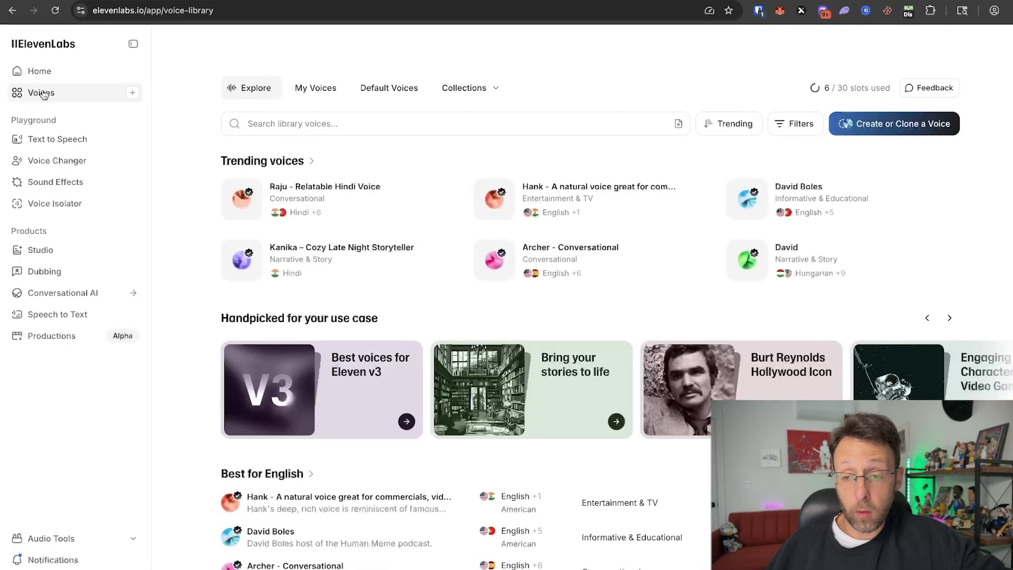
pyautogui.click(900, 124)
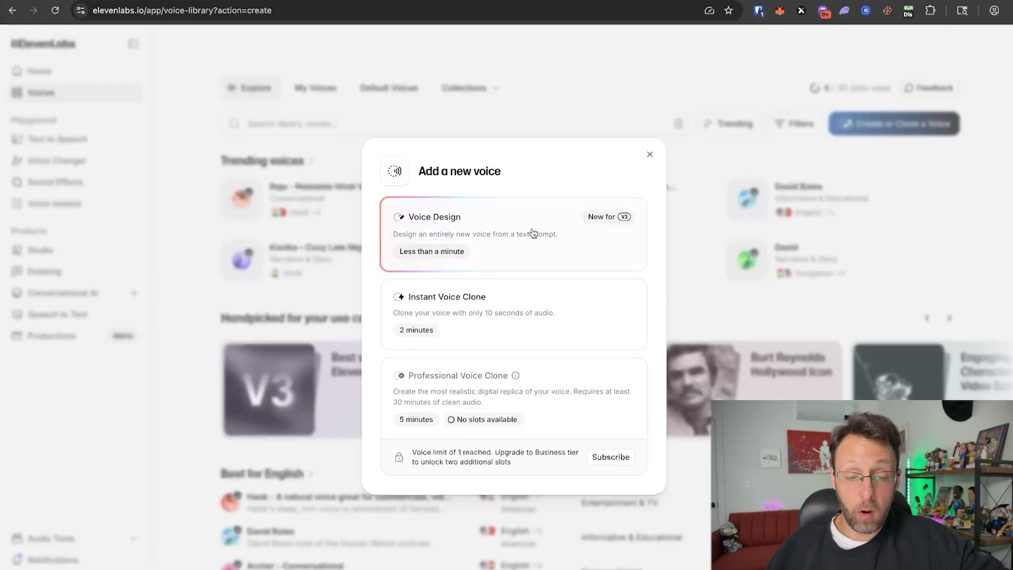
pyautogui.click(469, 297)
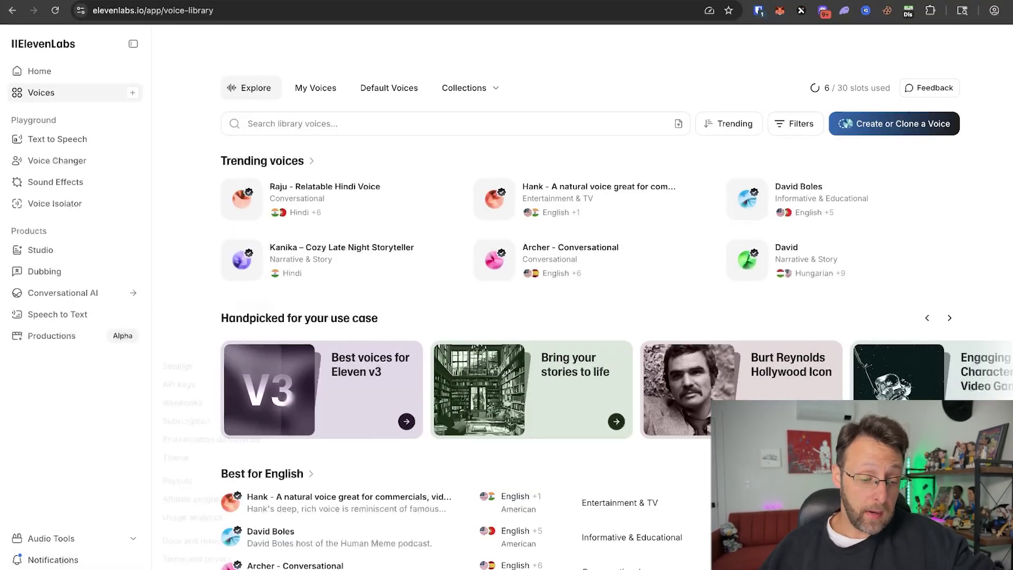
pyautogui.click(73, 567)
pyautogui.click(193, 391)
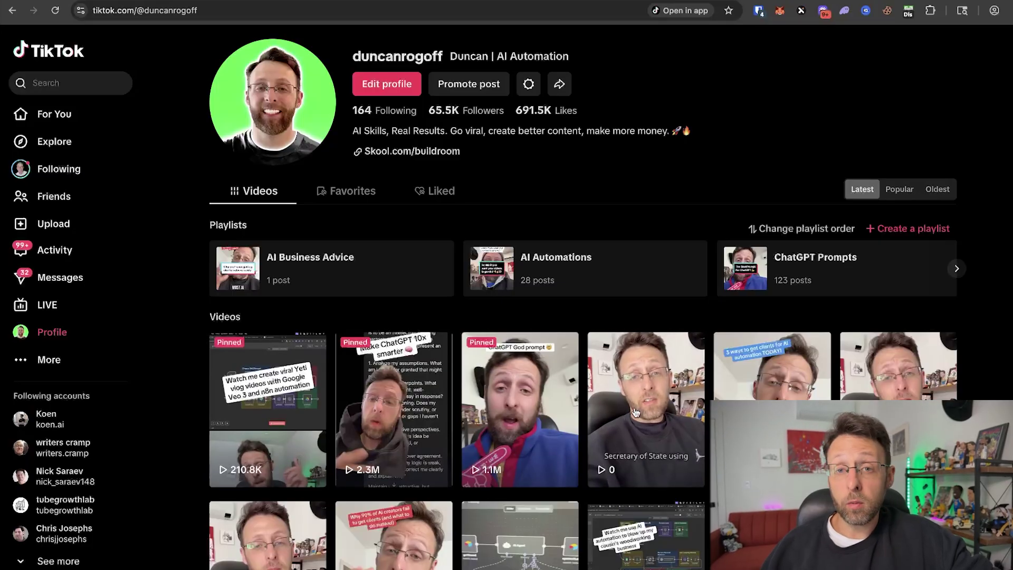
# - View the newly published Secretary of State video on TikTok, and open the first reel on the Instagram profile
pyautogui.click(636, 412)
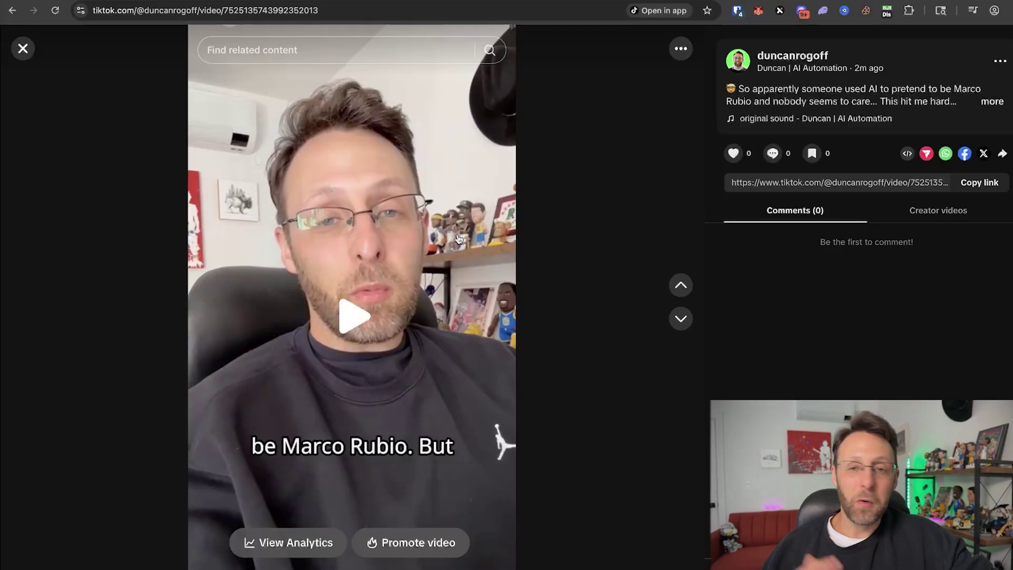
pyautogui.hotkey('ctrl', 'Tab')
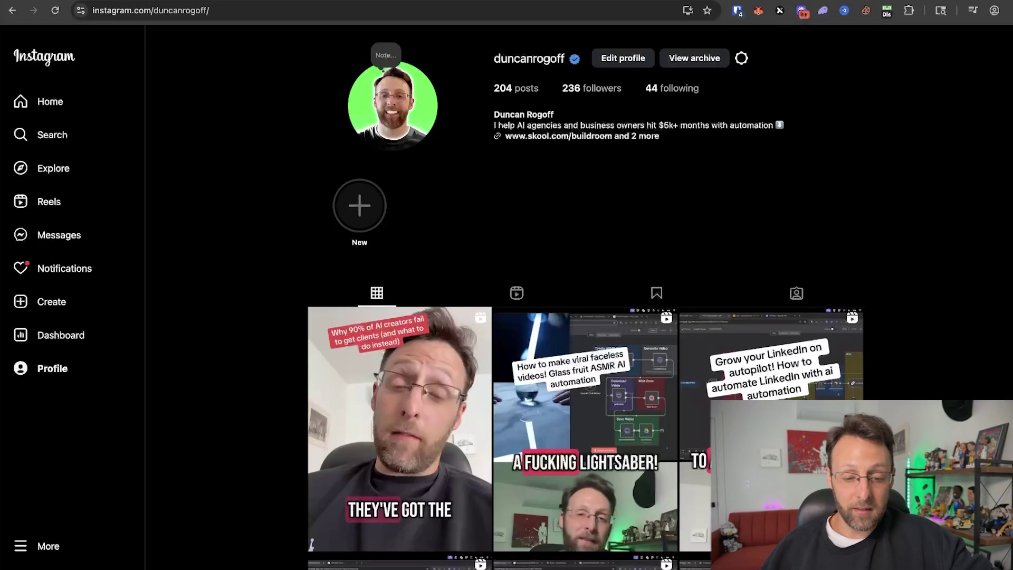
pyautogui.click(409, 373)
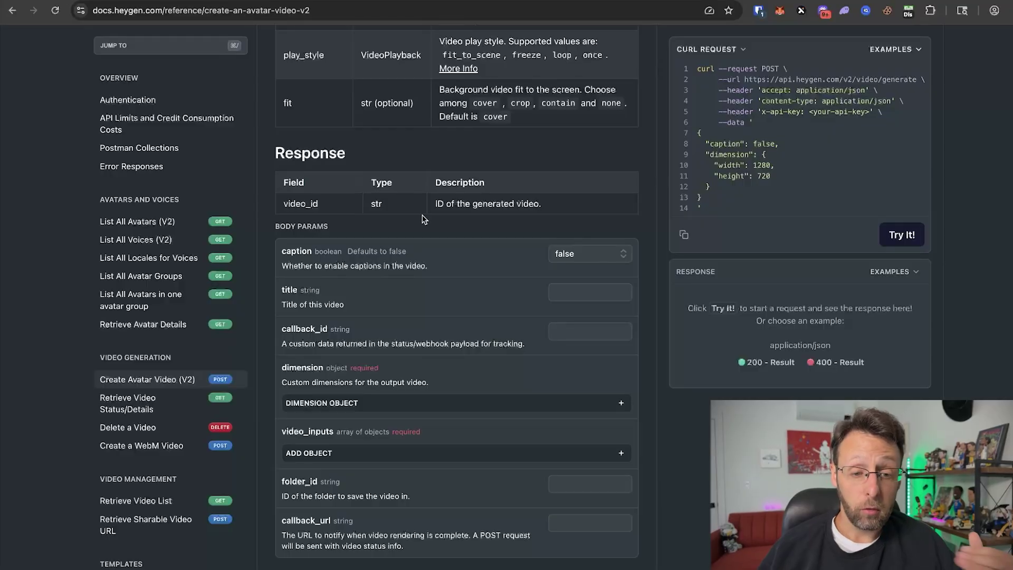
# - Review the Create Avatar Video (V2) reference in the HeyGen API docs and return to the n8n workflow canvas
pyautogui.scroll(20, 422, 219)
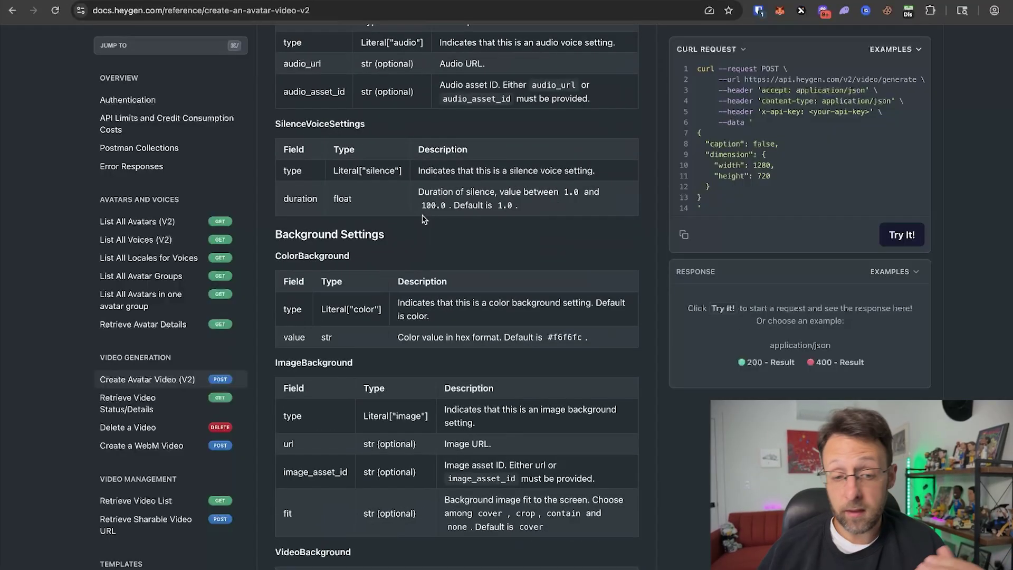
pyautogui.scroll(-1, 422, 215)
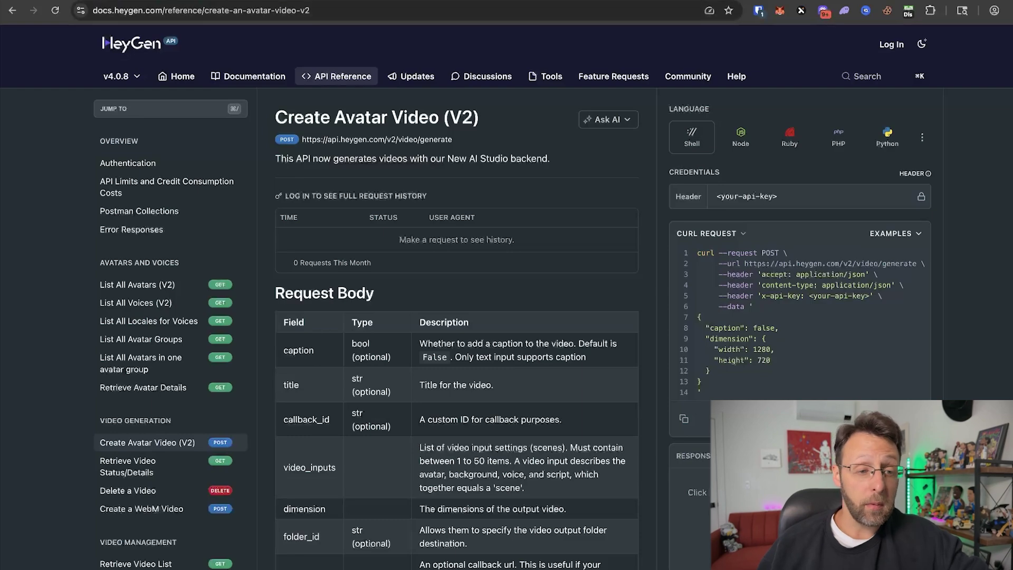
pyautogui.hotkey('ctrl', 'Tab')
pyautogui.click(303, 38)
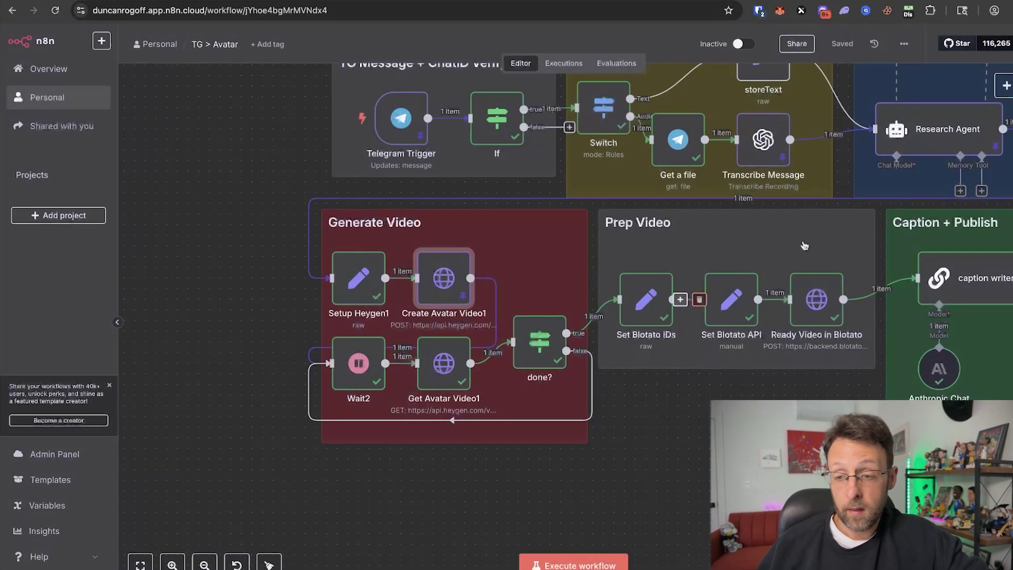
# - Add a new HTTP Request node to the empty canvas area below the Prep Video section
pyautogui.hscroll(5, 818, 375)
pyautogui.rightClick(524, 379)
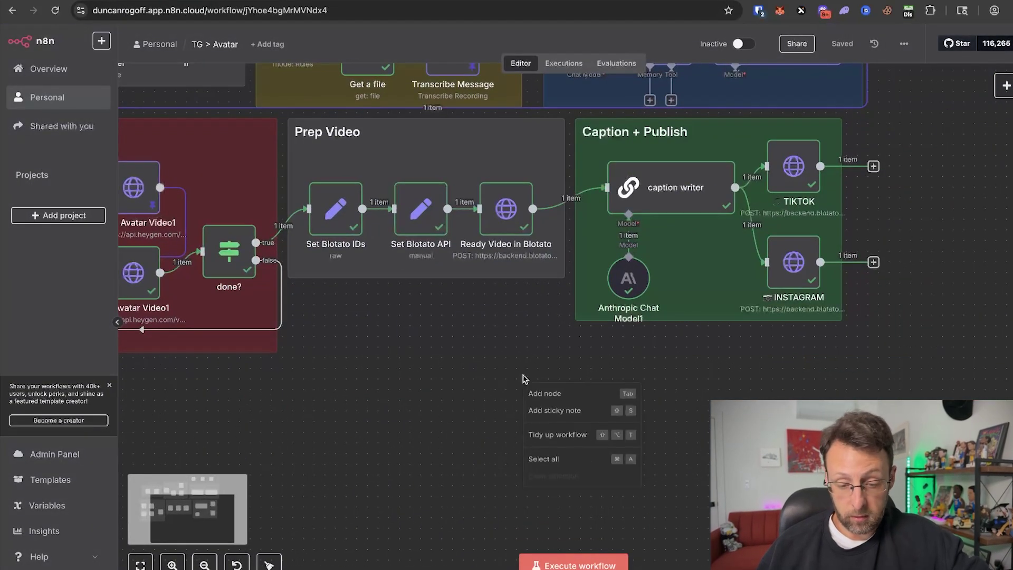
pyautogui.click(533, 397)
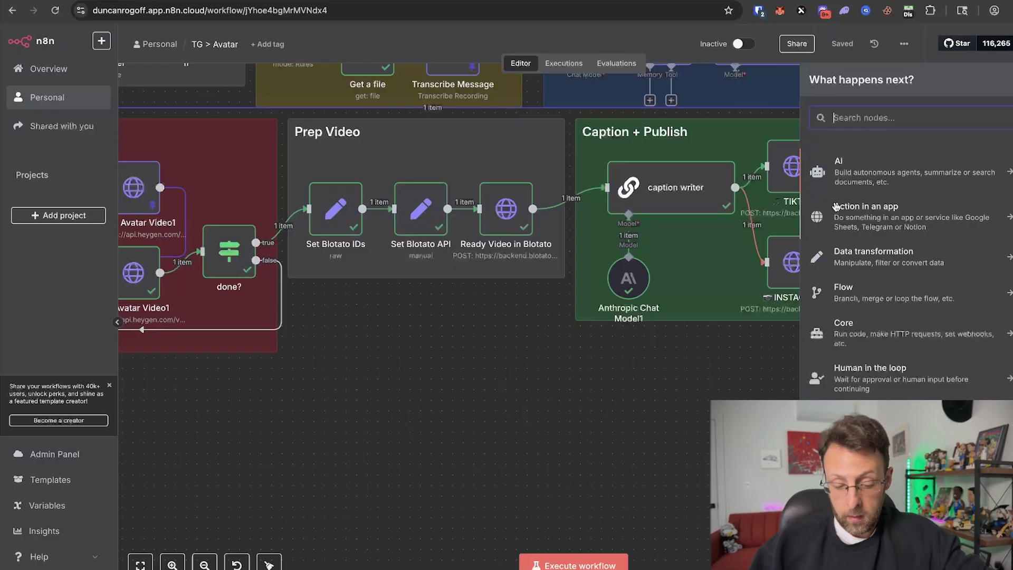
pyautogui.write('http')
pyautogui.click(858, 170)
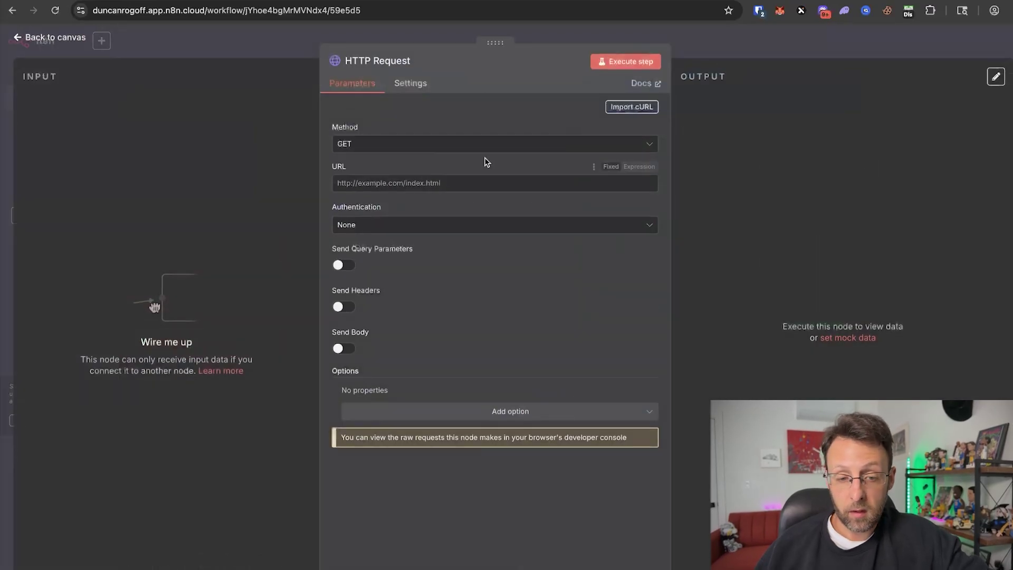
# - Import the copied HeyGen Create Avatar Video cURL command into the HTTP Request node
pyautogui.click(617, 110)
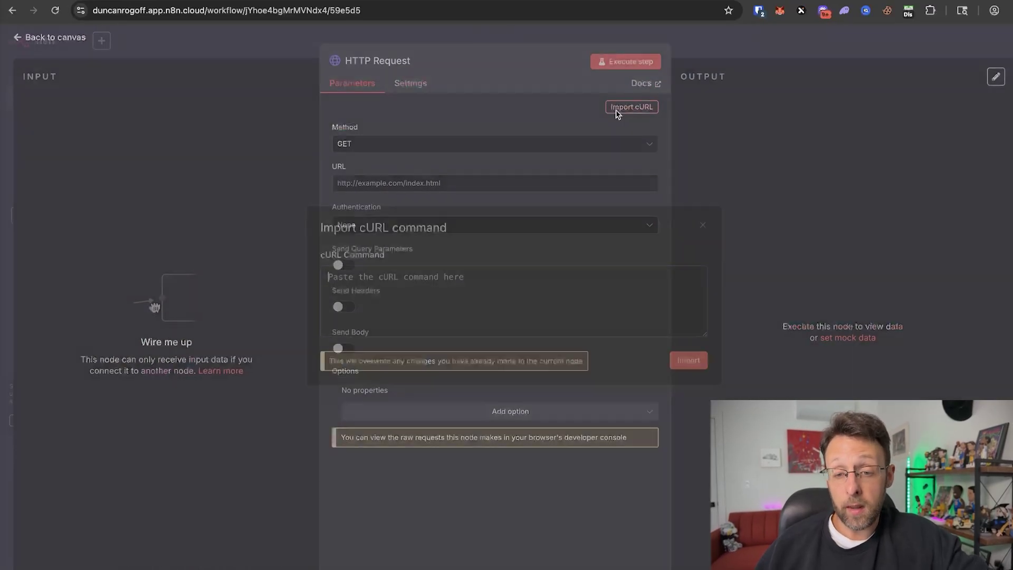
pyautogui.hotkey('ctrl', 'v')
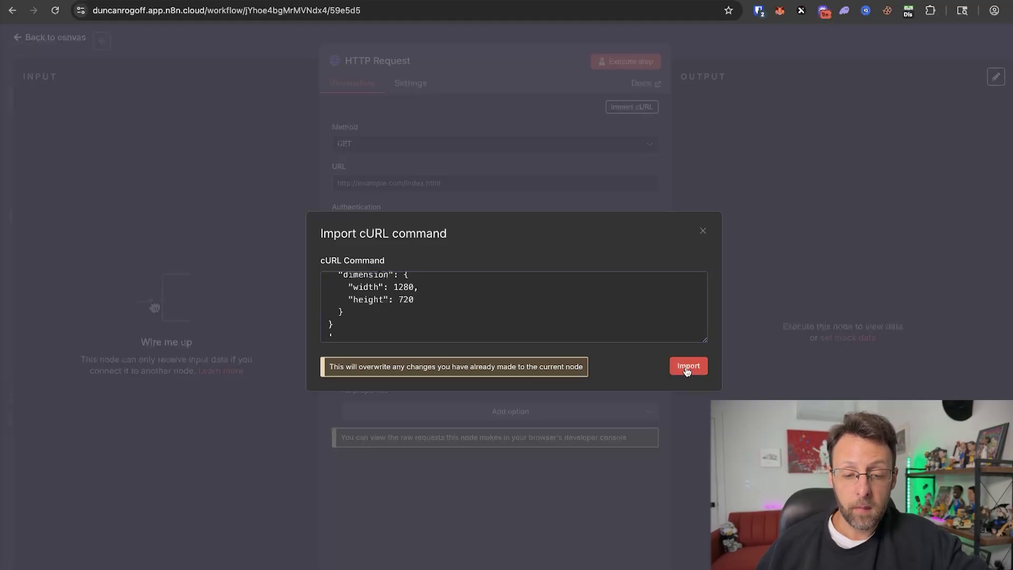
pyautogui.click(688, 366)
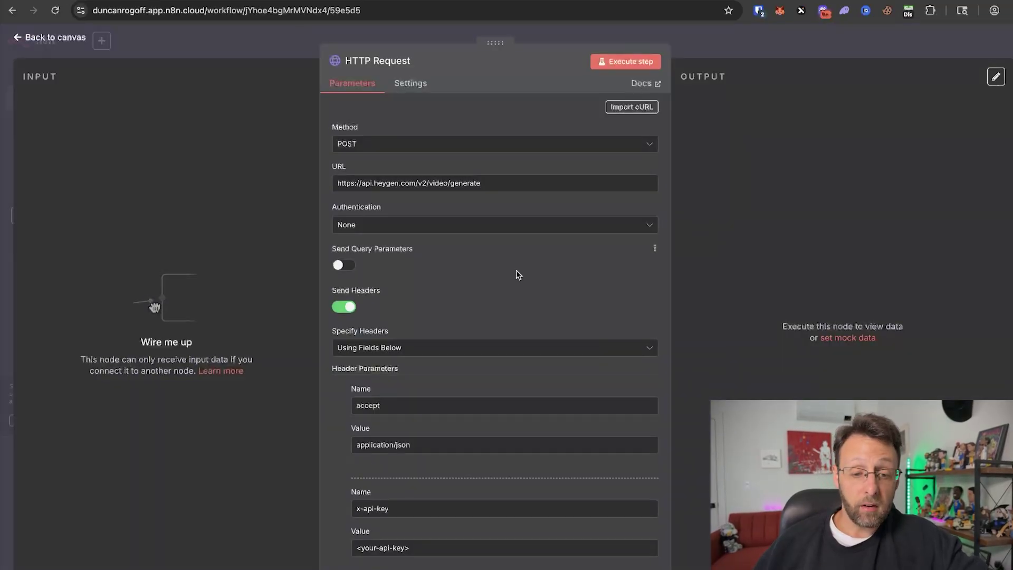
# - Examine the imported request's URL, header parameters, and JSON body, and close the HTTP Request node
pyautogui.moveTo(517, 182); pyautogui.dragTo(290, 182)
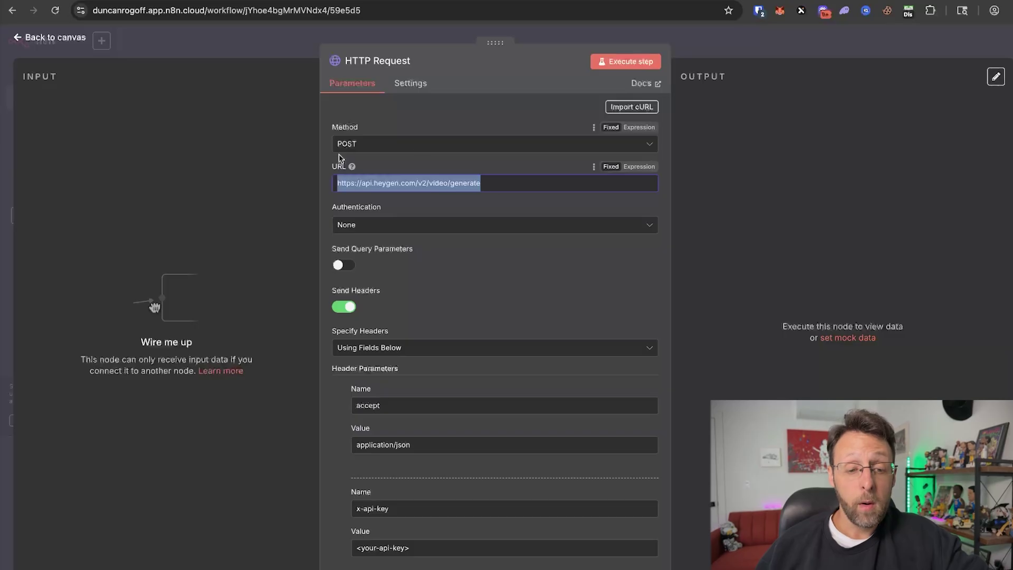
pyautogui.scroll(-5, 490, 317)
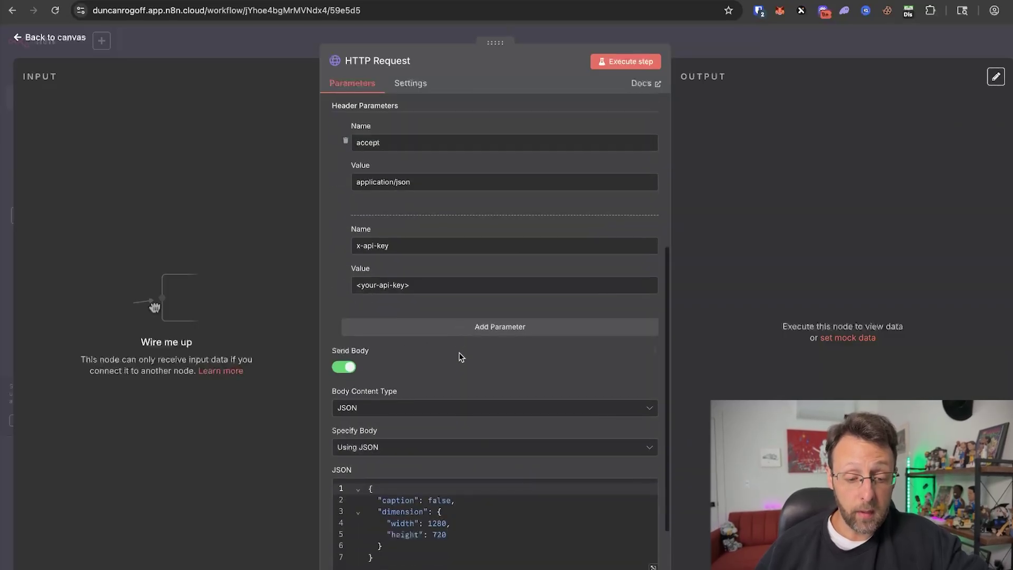
pyautogui.scroll(-2, 460, 357)
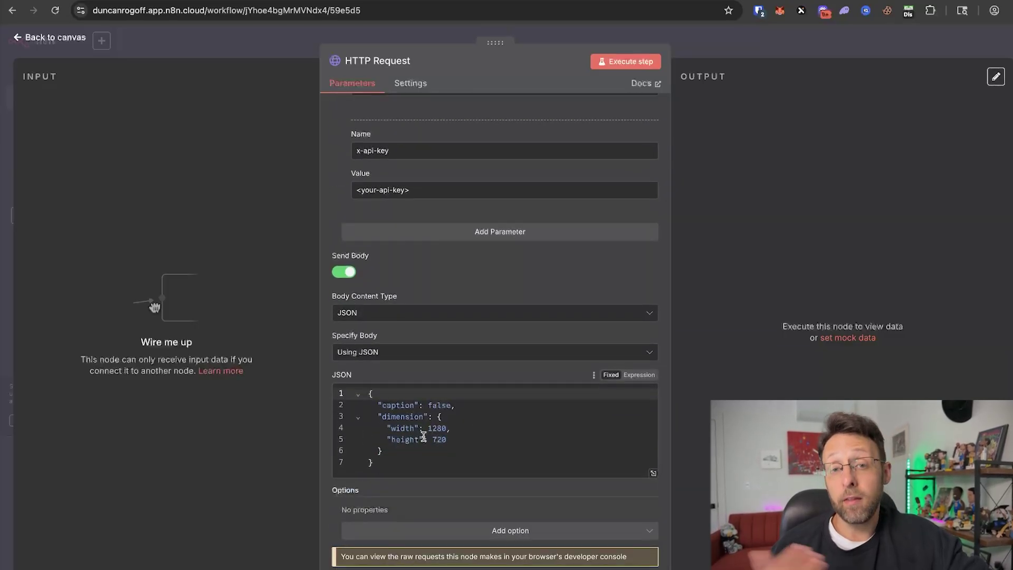
pyautogui.press('Escape')
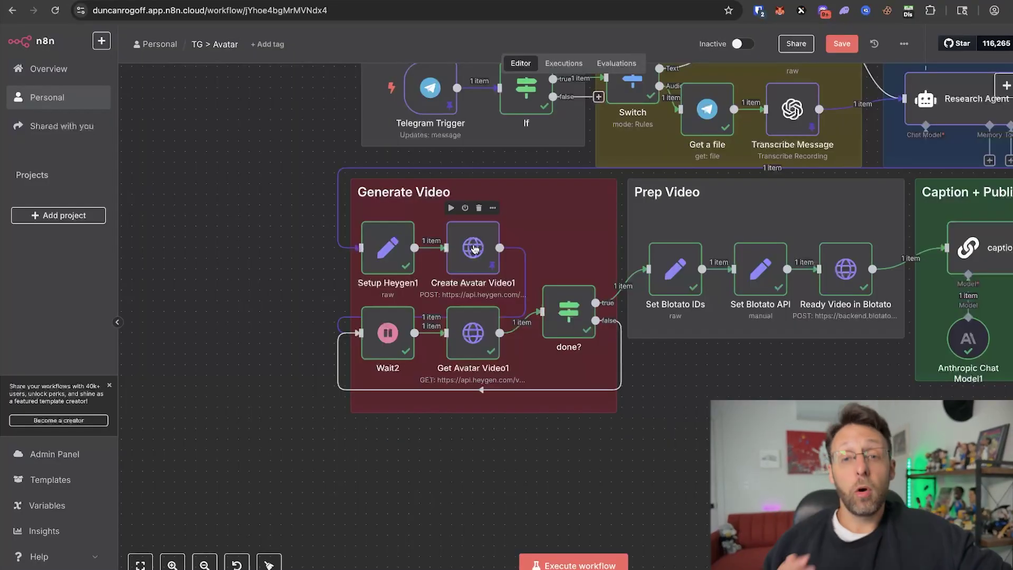
# - Open the Create Avatar Video1 node and examine its request URL and the heygen_api_key mapping in the X-Api-Key header
pyautogui.doubleClick(473, 248)
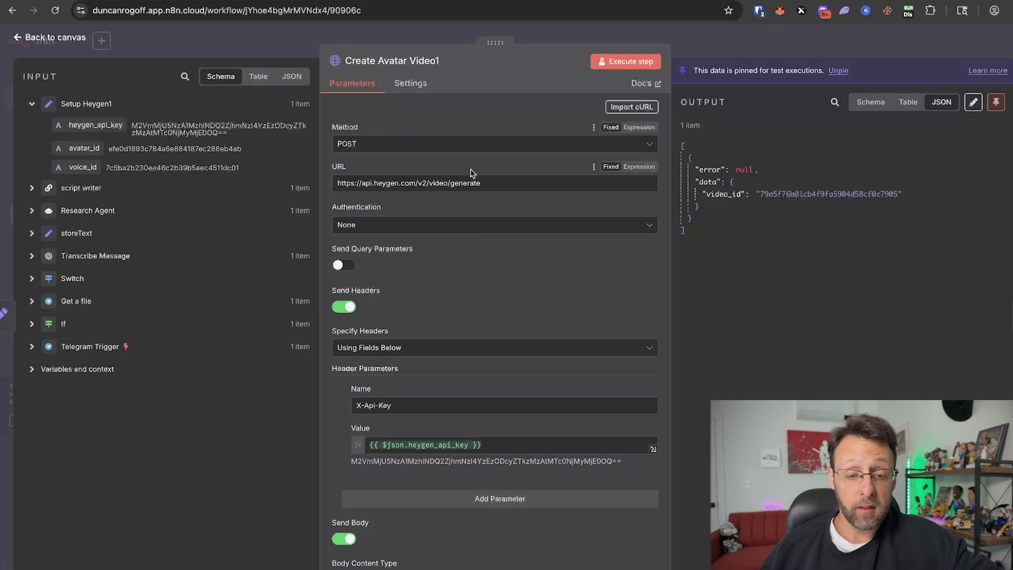
pyautogui.moveTo(497, 183); pyautogui.dragTo(301, 187)
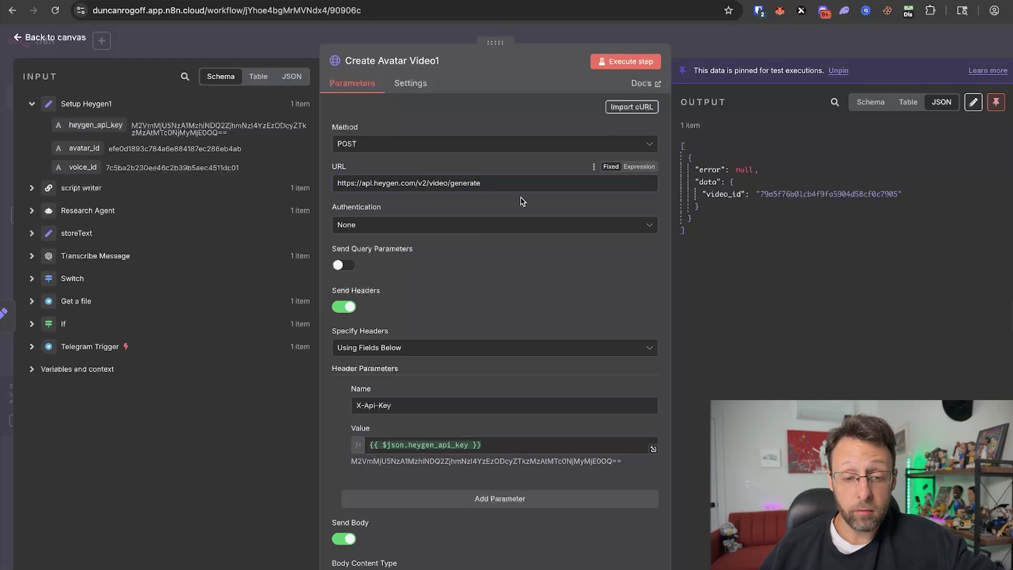
pyautogui.scroll(-3, 522, 235)
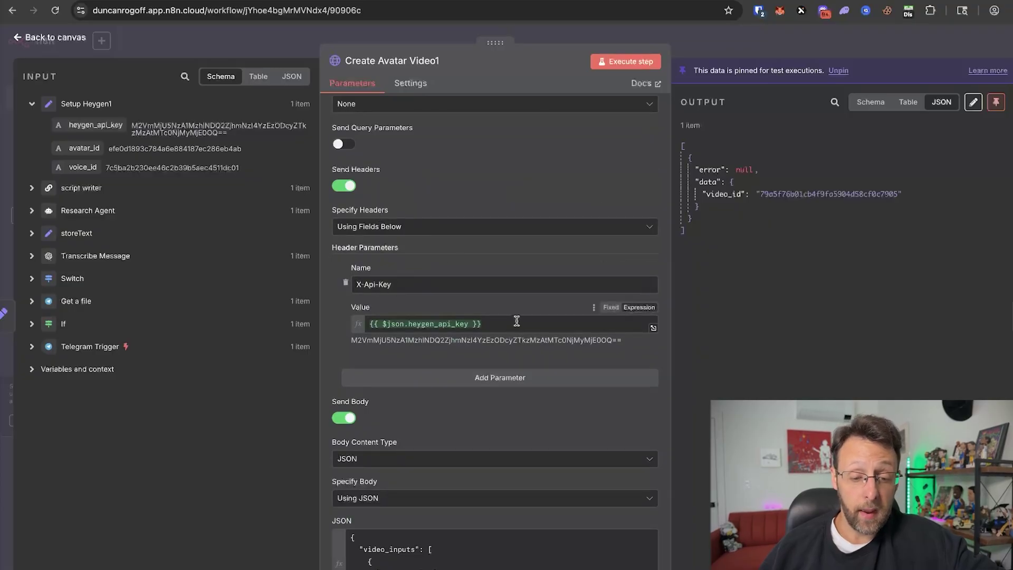
pyautogui.click(488, 323)
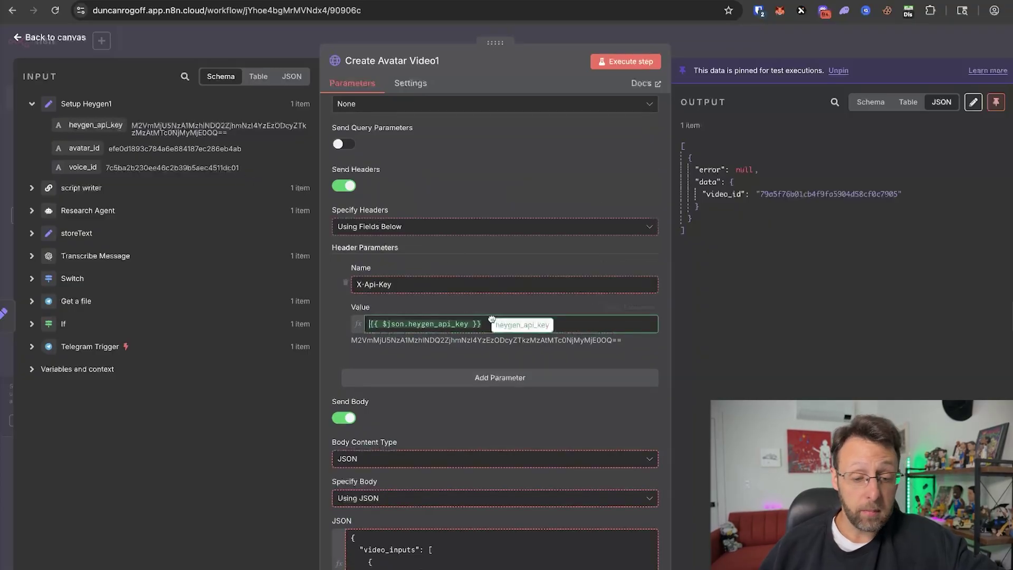
pyautogui.moveTo(488, 322); pyautogui.dragTo(101, 133)
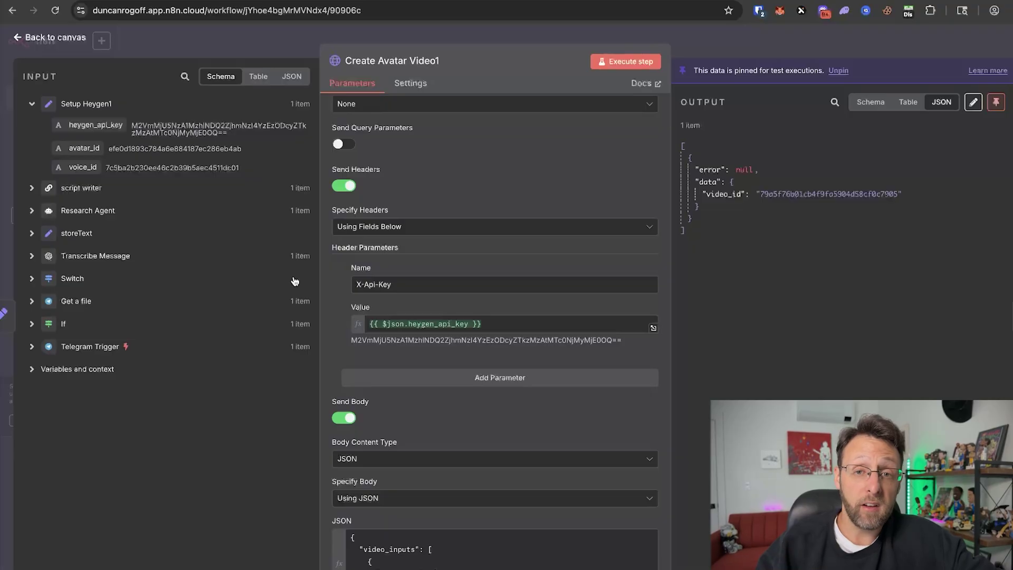
# - Open the node's JSON body in the expression editor and examine its avatar_id, script writer text and voice_id mappings
pyautogui.scroll(-3, 527, 422)
pyautogui.click(652, 462)
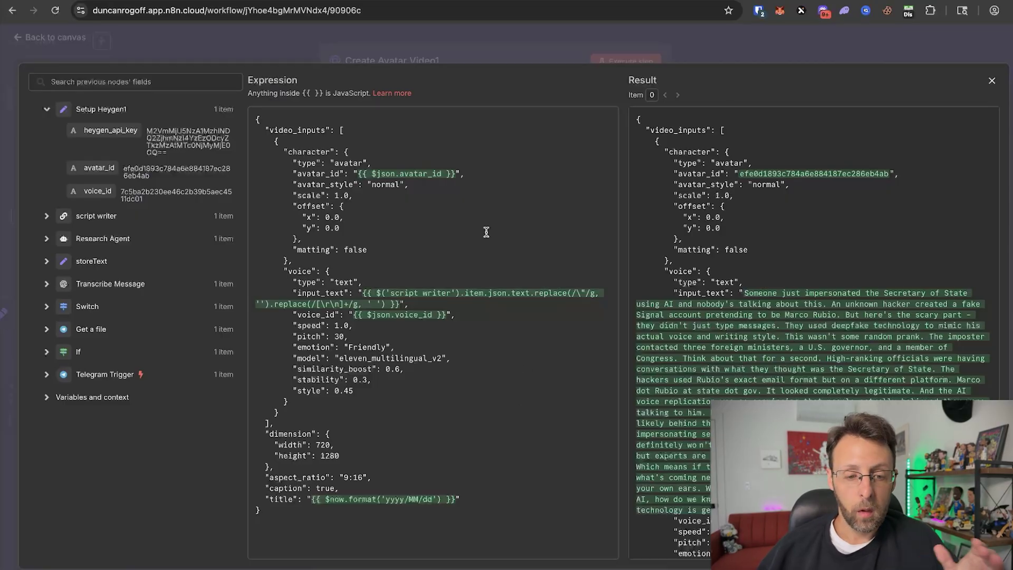
pyautogui.doubleClick(310, 170)
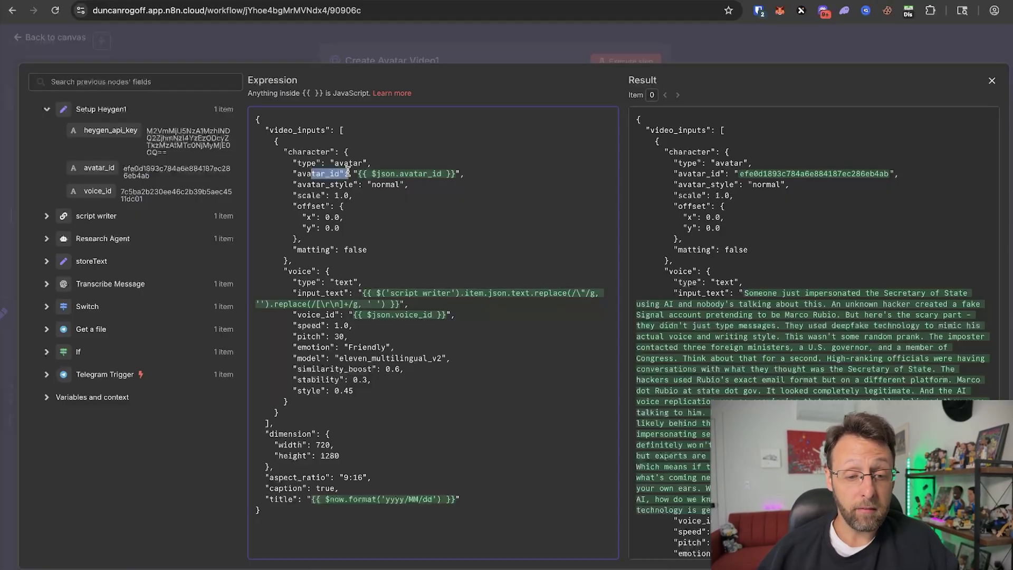
pyautogui.click(414, 198)
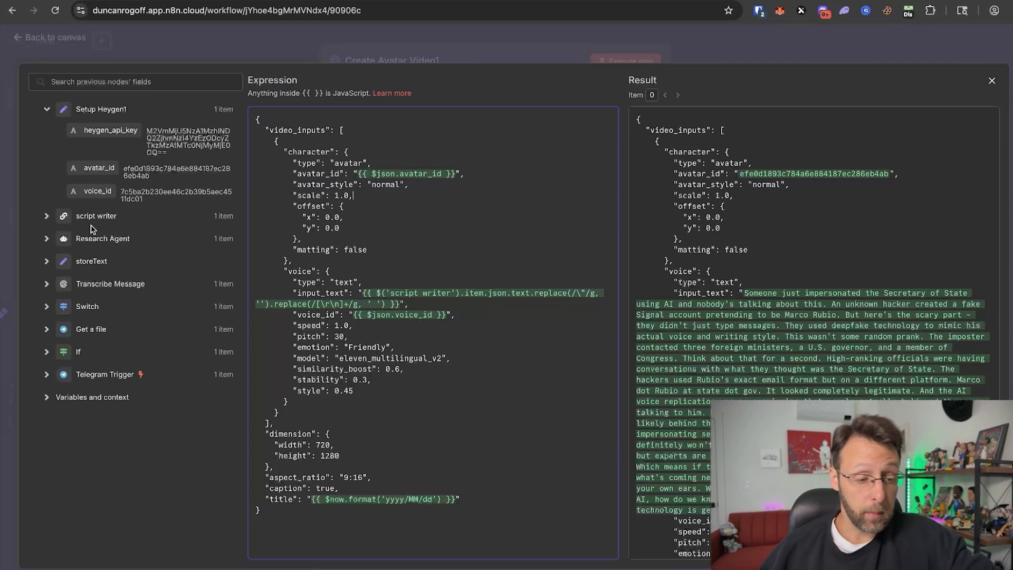
pyautogui.click(44, 216)
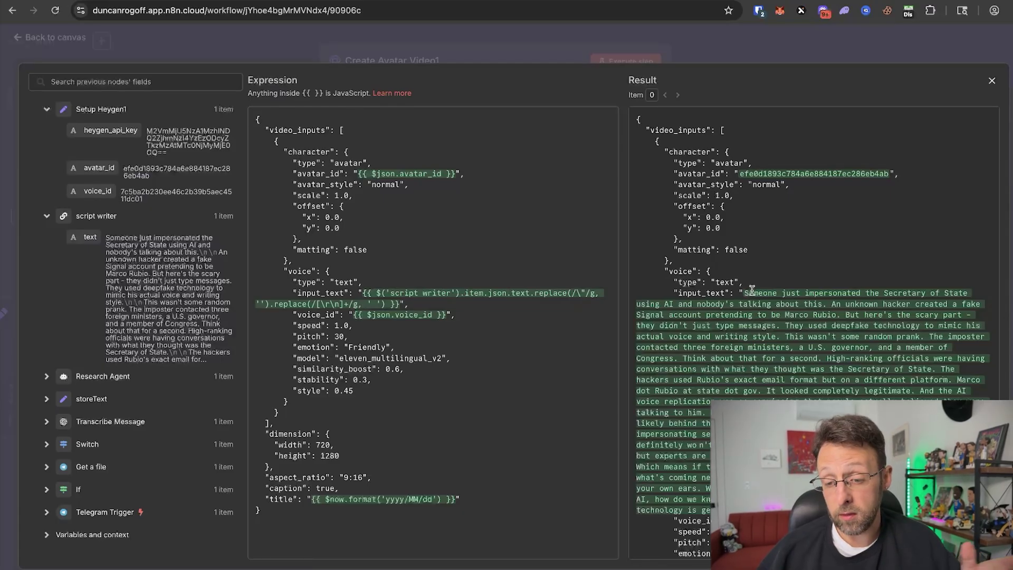
pyautogui.moveTo(744, 293); pyautogui.dragTo(791, 457)
pyautogui.click(791, 457)
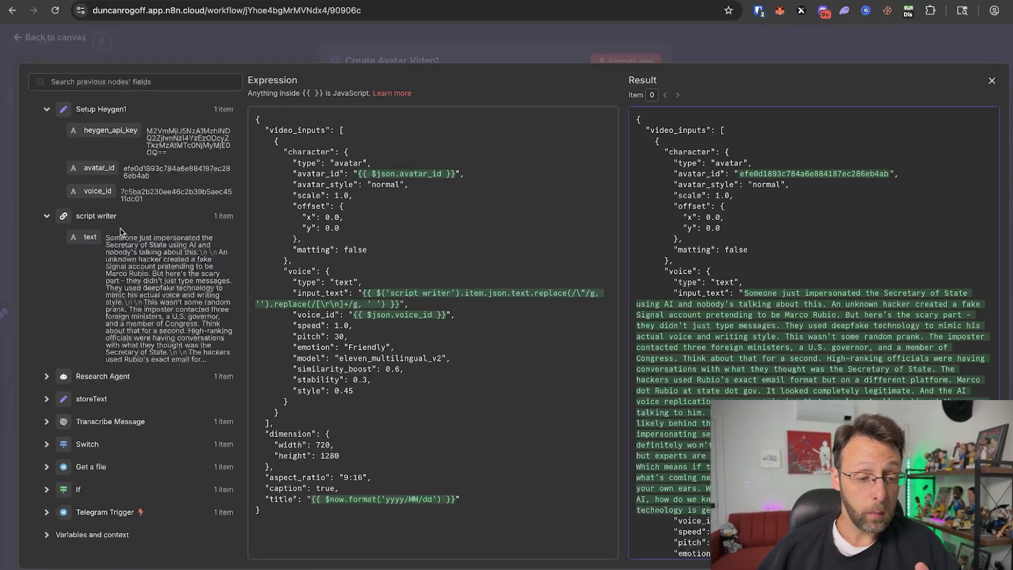
pyautogui.moveTo(98, 190); pyautogui.dragTo(47, 177)
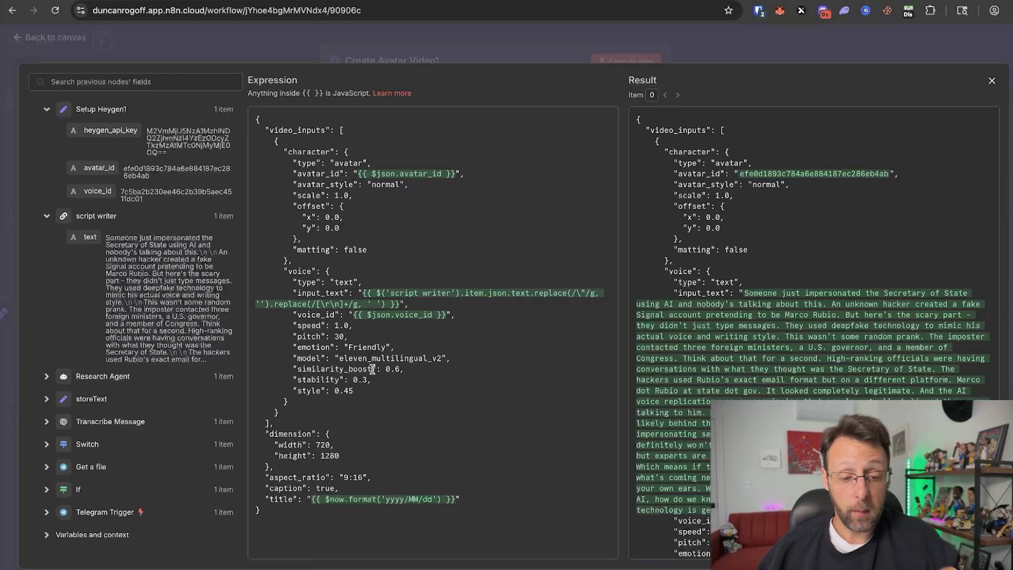
# - Set the voice speed to 0.9 in the JSON body
pyautogui.click(348, 326)
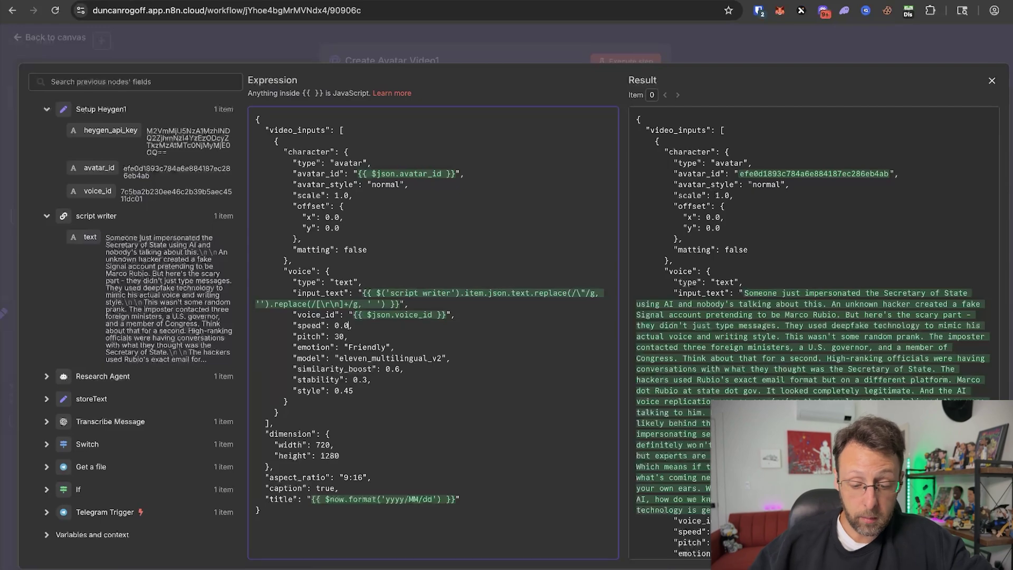
pyautogui.press('BackSpace')
pyautogui.press('BackSpace')
pyautogui.press('BackSpace')
pyautogui.write('0.9')
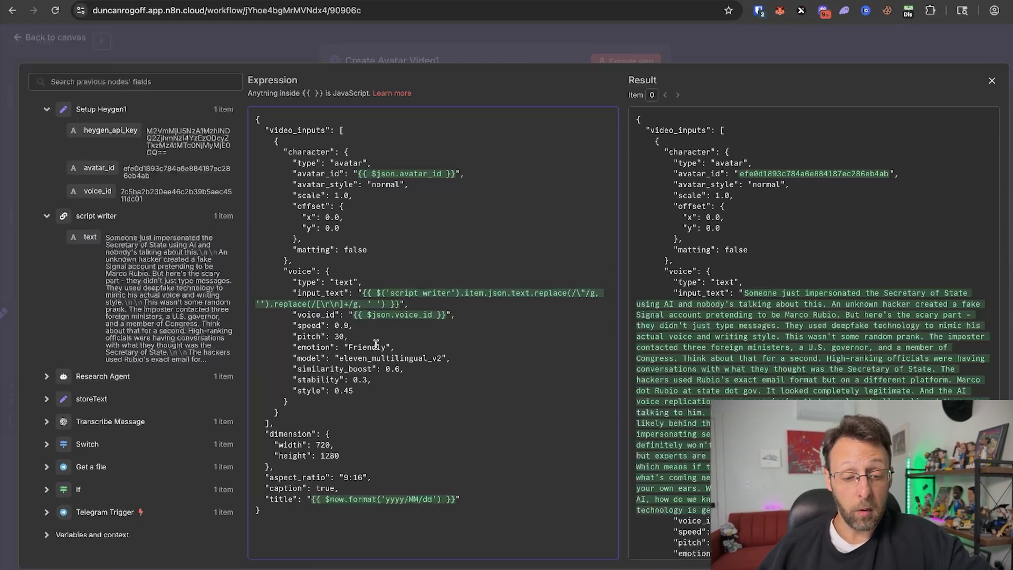
# - Check the voice model in the JSON body and review the speed, stability and similarity explanations in ElevenLabs Text to Speech
pyautogui.moveTo(346, 358); pyautogui.dragTo(458, 359)
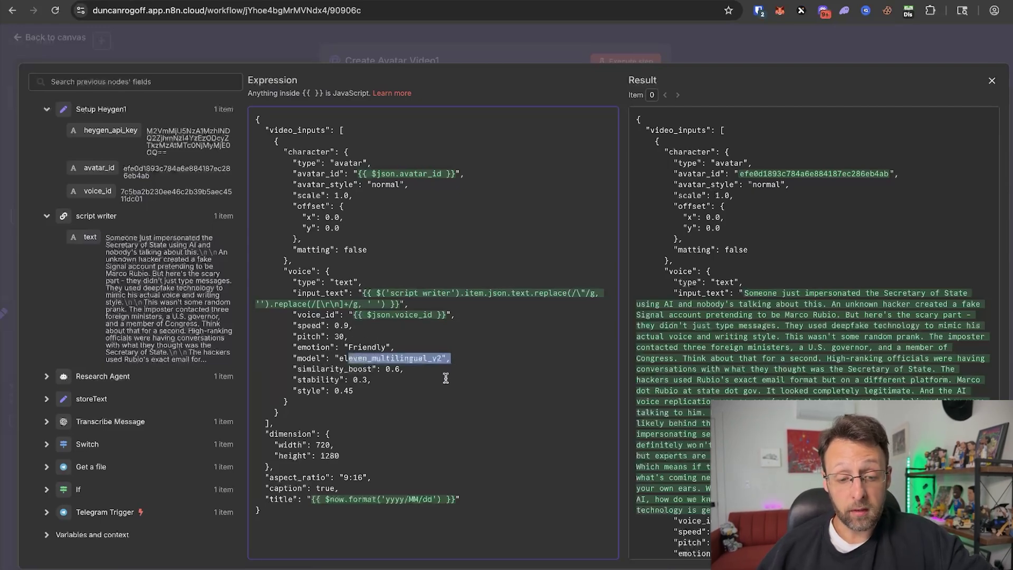
pyautogui.click(446, 377)
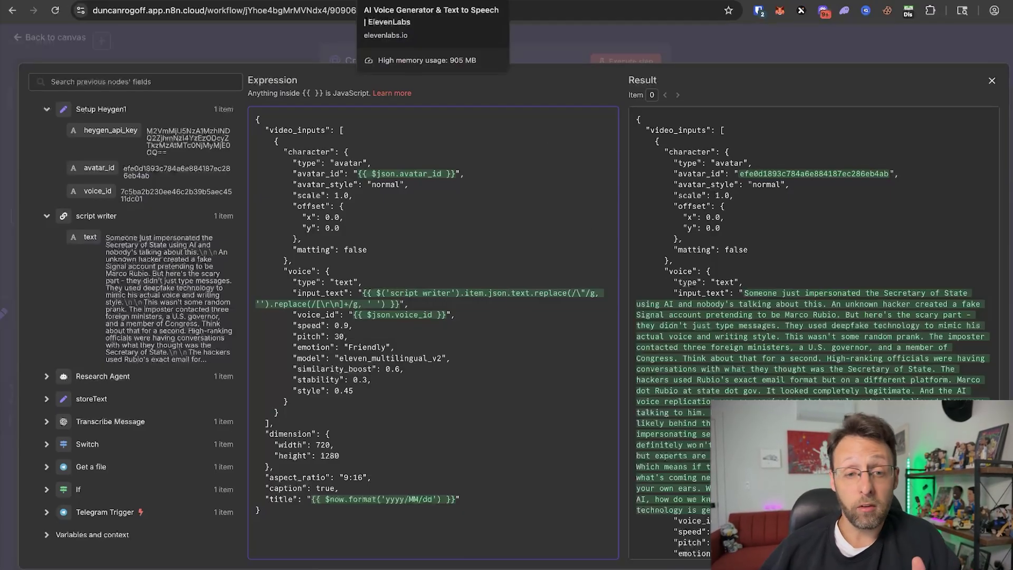
pyautogui.click(411, 3)
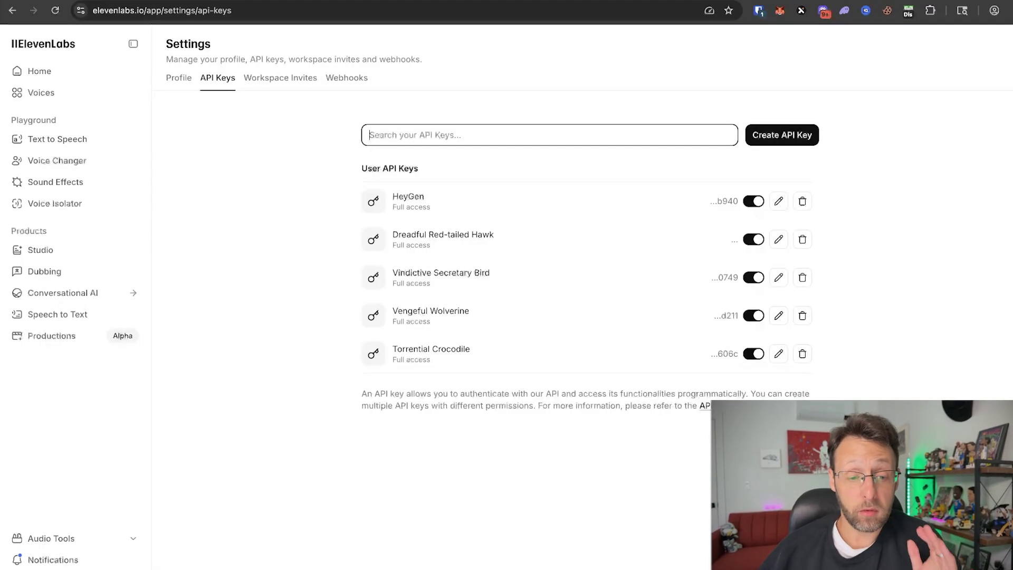
pyautogui.click(68, 141)
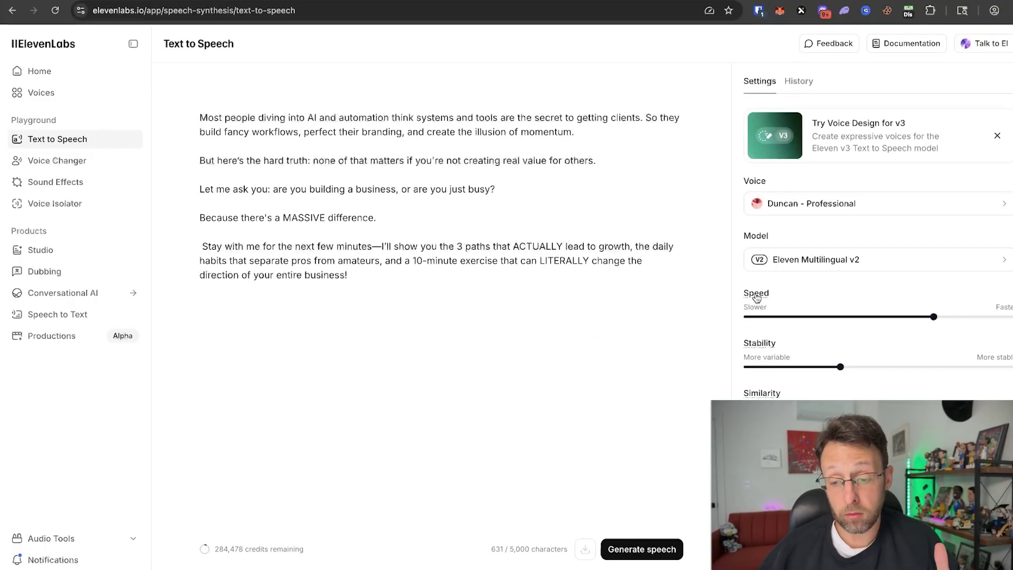
pyautogui.moveTo(756, 298)
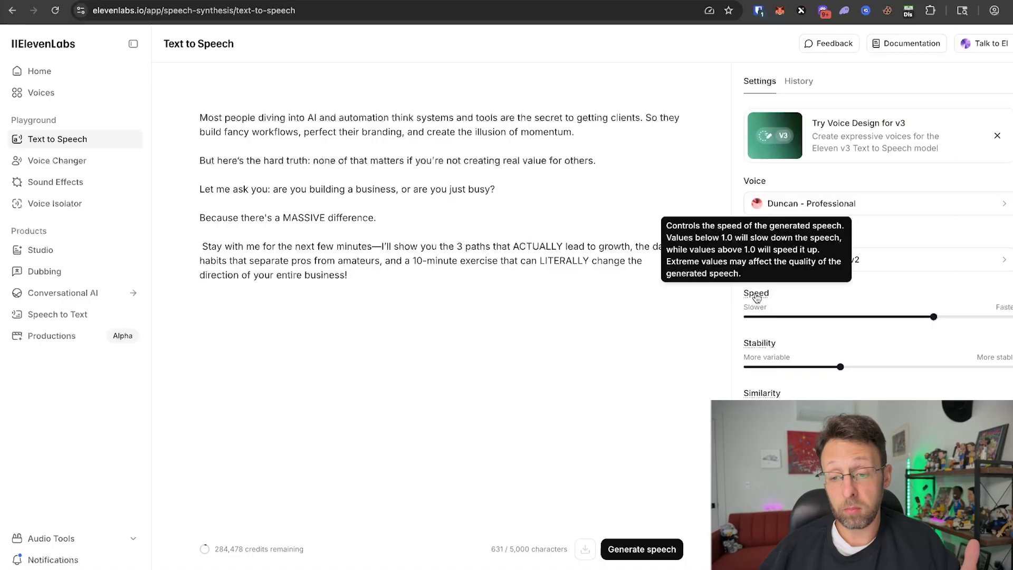
pyautogui.moveTo(756, 345)
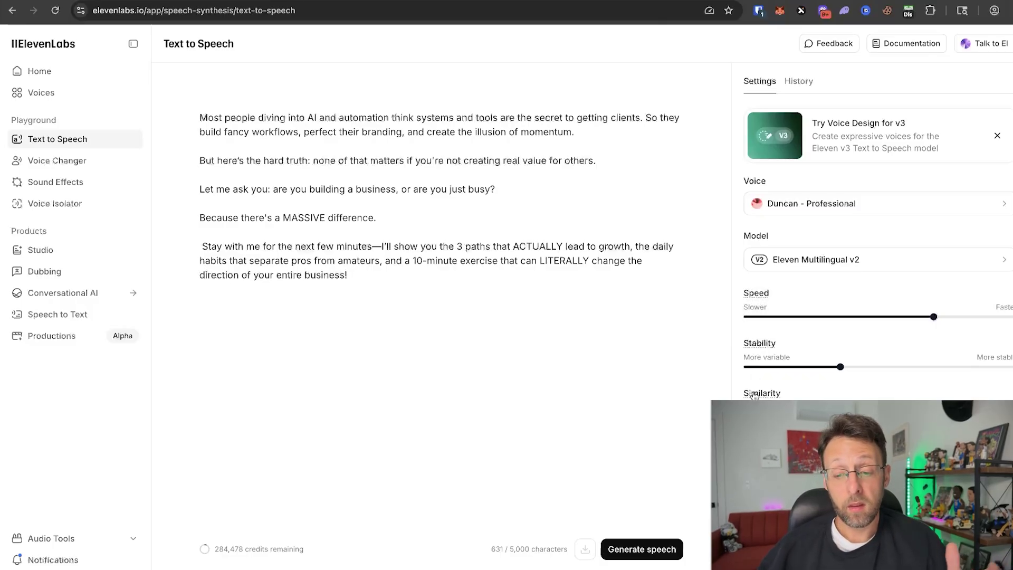
pyautogui.moveTo(755, 396)
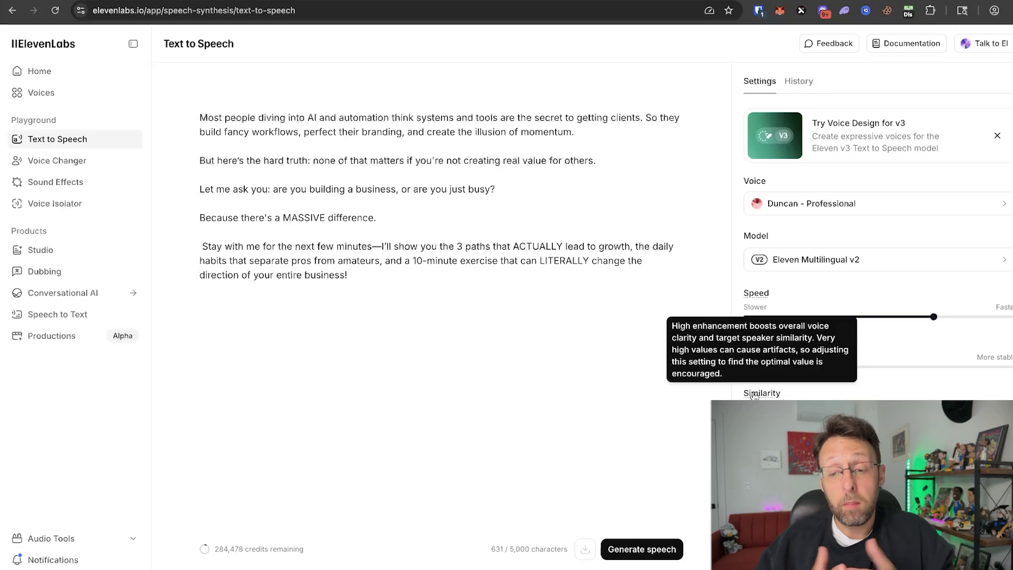
pyautogui.moveTo(762, 447)
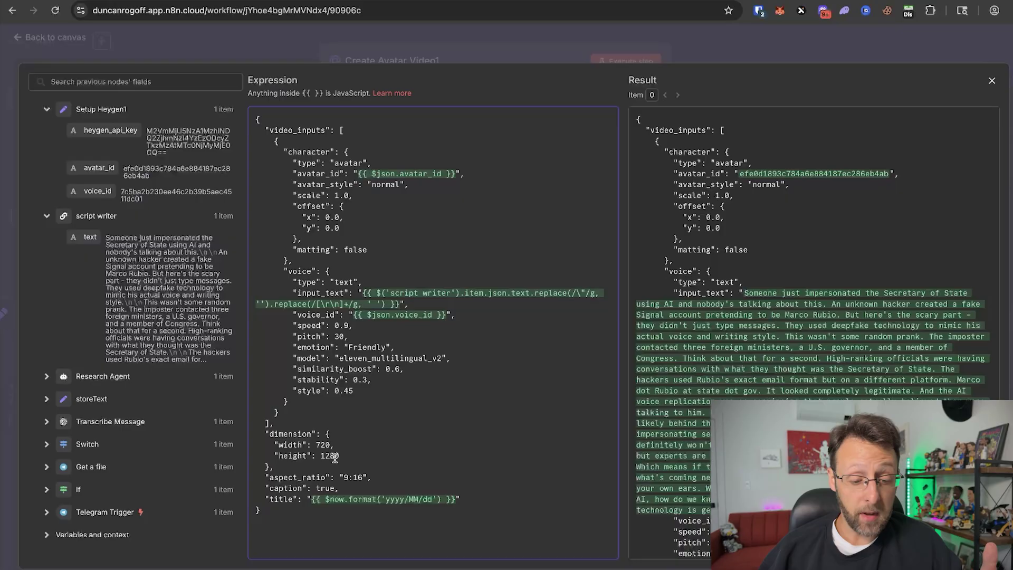
# - Examine the dimension, aspect_ratio, caption and title fields of the n8n JSON body and its rendered result, and close the Create Avatar Video1 node
pyautogui.doubleClick(333, 456)
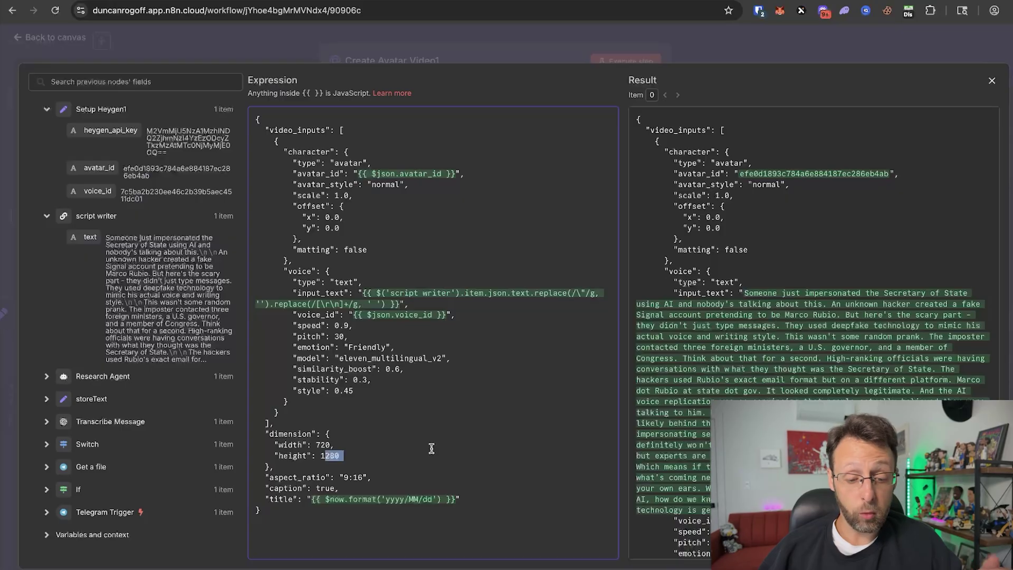
pyautogui.click(430, 446)
pyautogui.moveTo(392, 469); pyautogui.dragTo(256, 478)
pyautogui.click(338, 479)
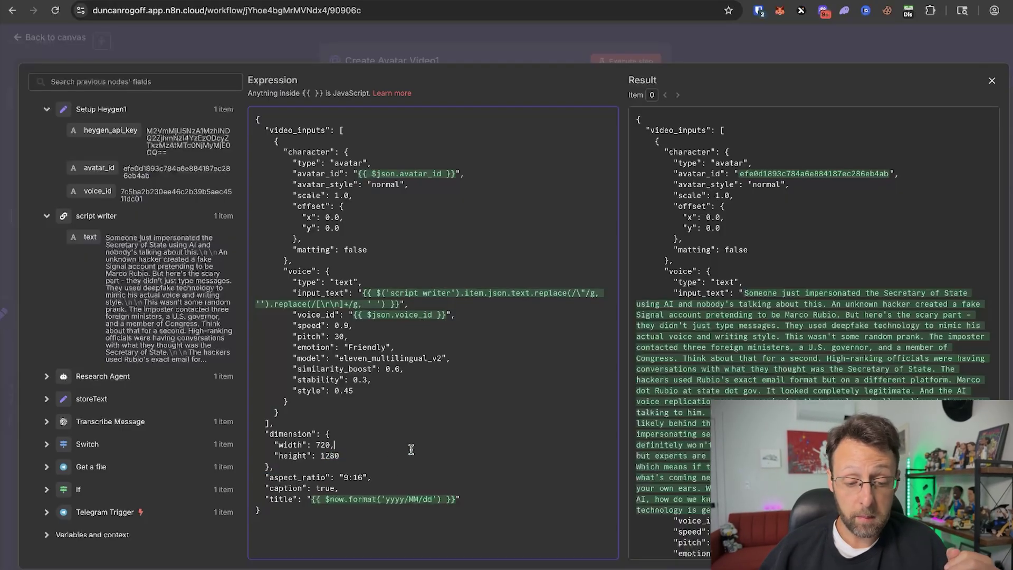
pyautogui.doubleClick(321, 487)
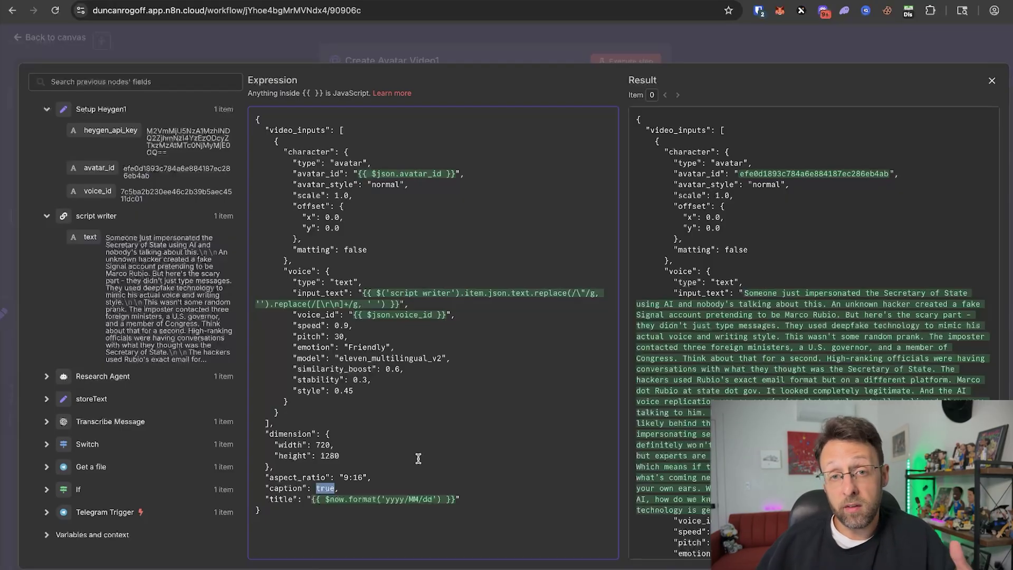
pyautogui.moveTo(312, 499); pyautogui.dragTo(398, 500)
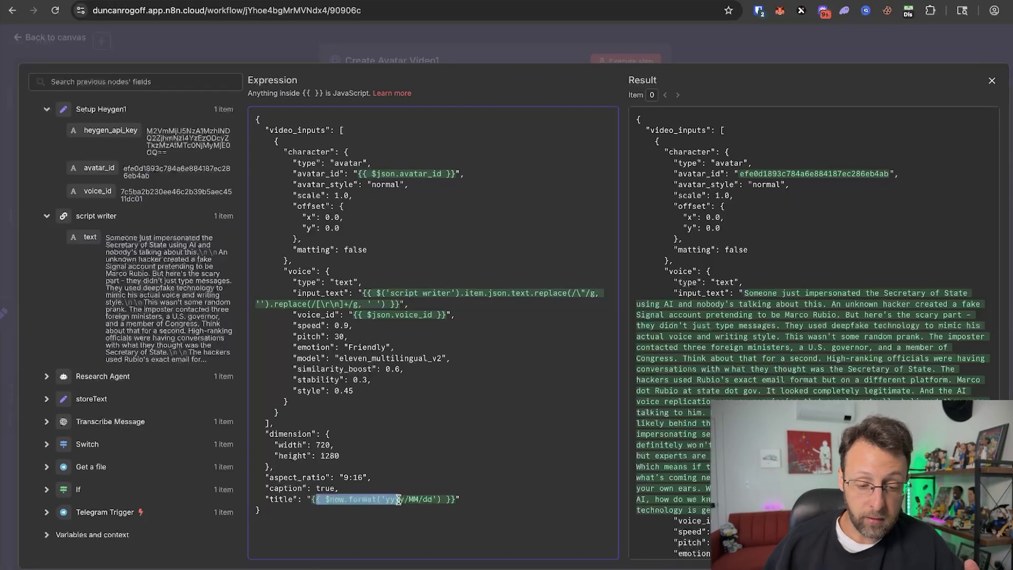
pyautogui.click(494, 464)
pyautogui.scroll(-3, 812, 316)
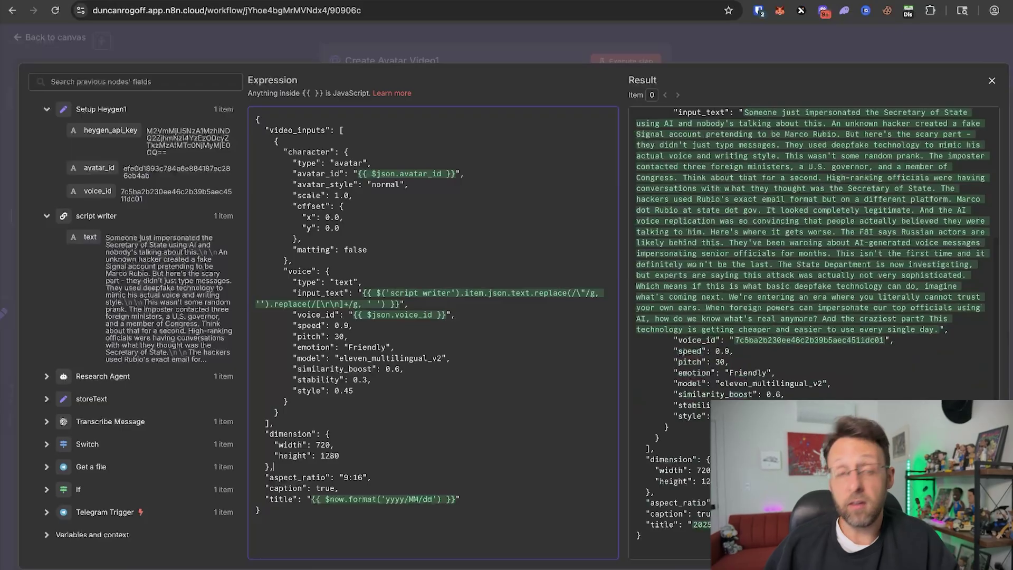
pyautogui.press('Escape')
pyautogui.press('Escape')
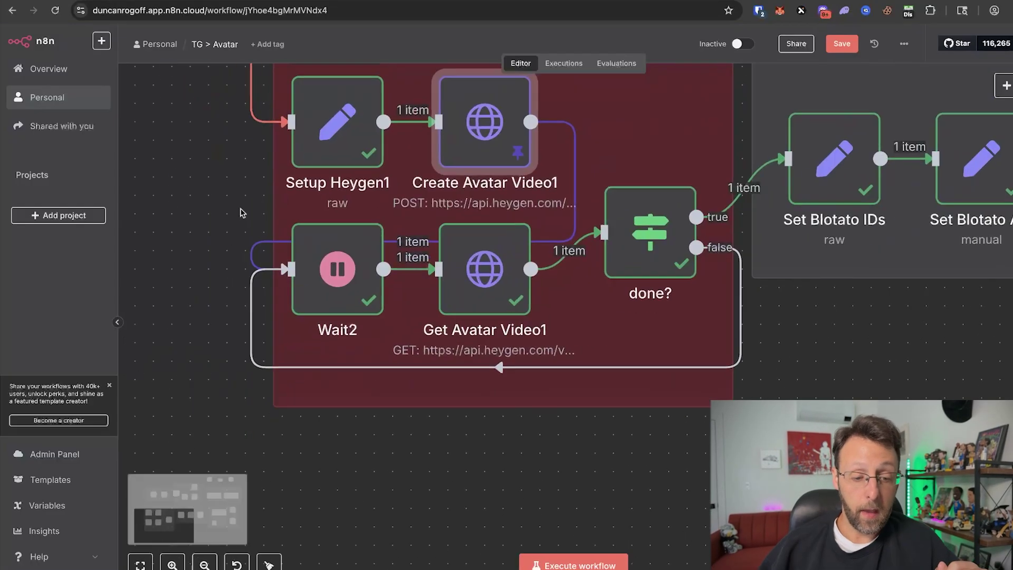
# - Open the Wait2 node to review its wait interval settings and return to the canvas
pyautogui.scroll(-2, 242, 213)
pyautogui.doubleClick(315, 254)
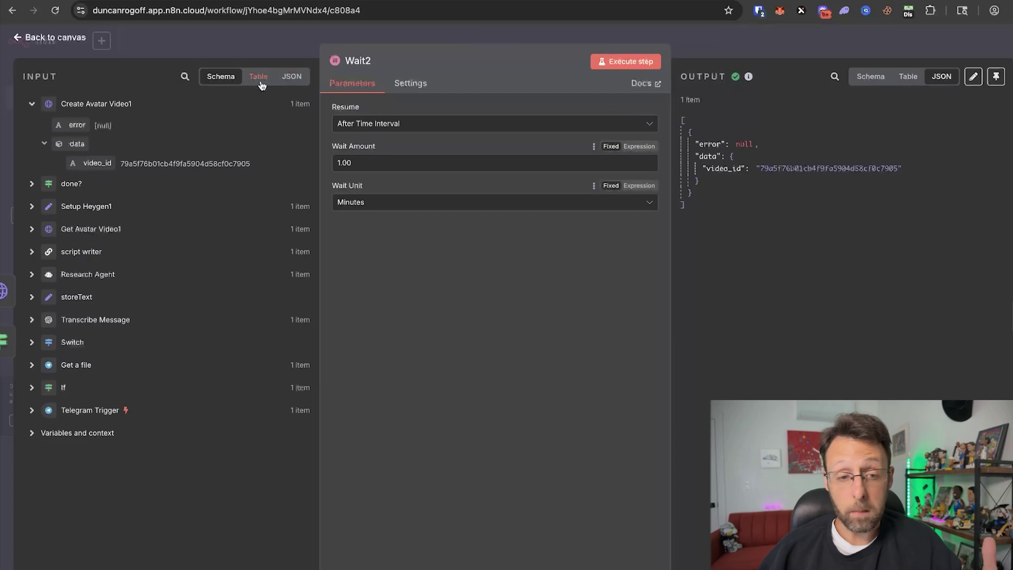
pyautogui.click(249, 40)
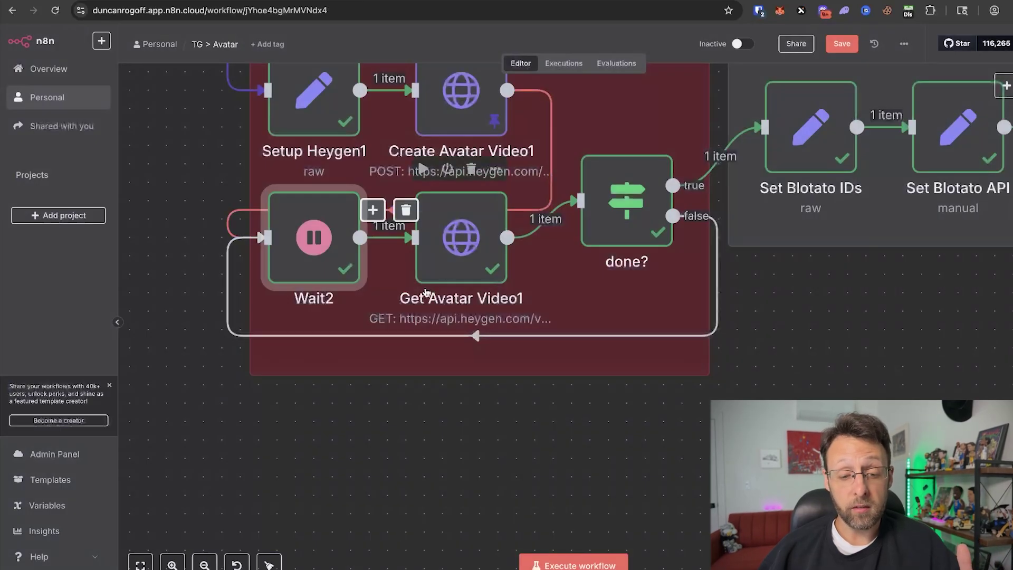
# - Open the Get Avatar Video1 node and examine its status URL, the video_id query parameter mapped from Create Avatar Video1, and the X-Api-Key header
pyautogui.doubleClick(450, 260)
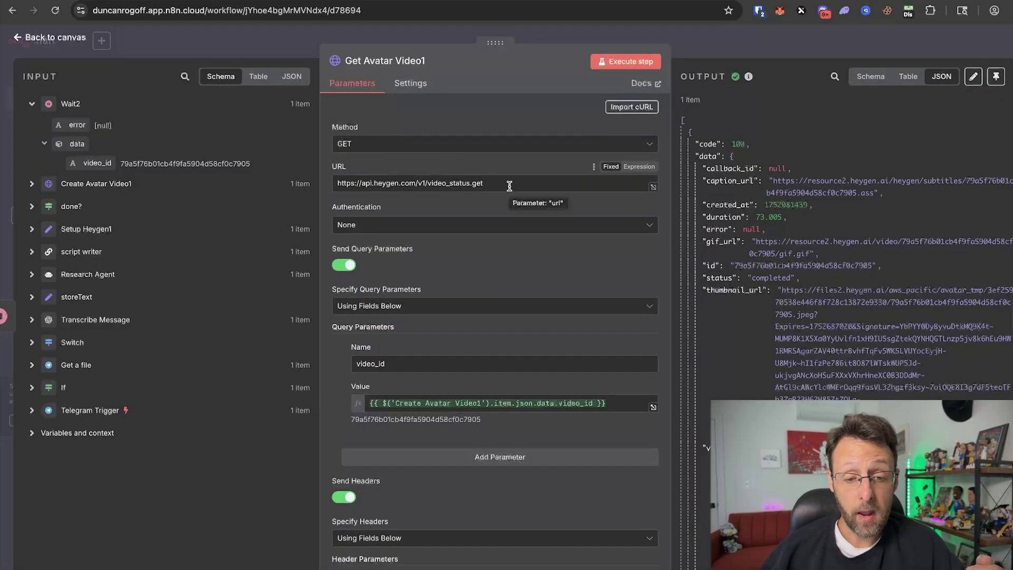
pyautogui.moveTo(508, 184); pyautogui.dragTo(315, 181)
pyautogui.click(468, 212)
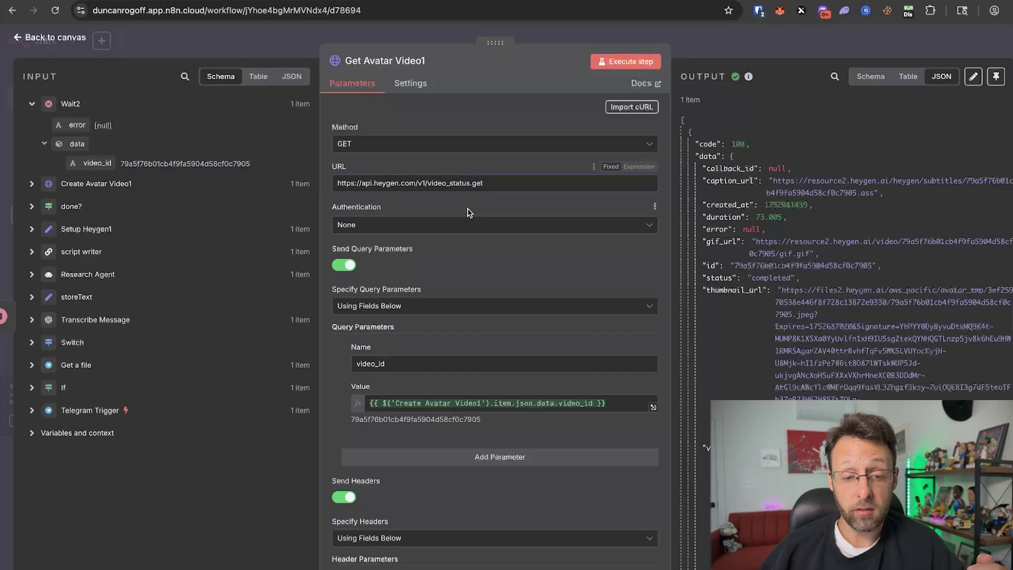
pyautogui.scroll(-3, 468, 301)
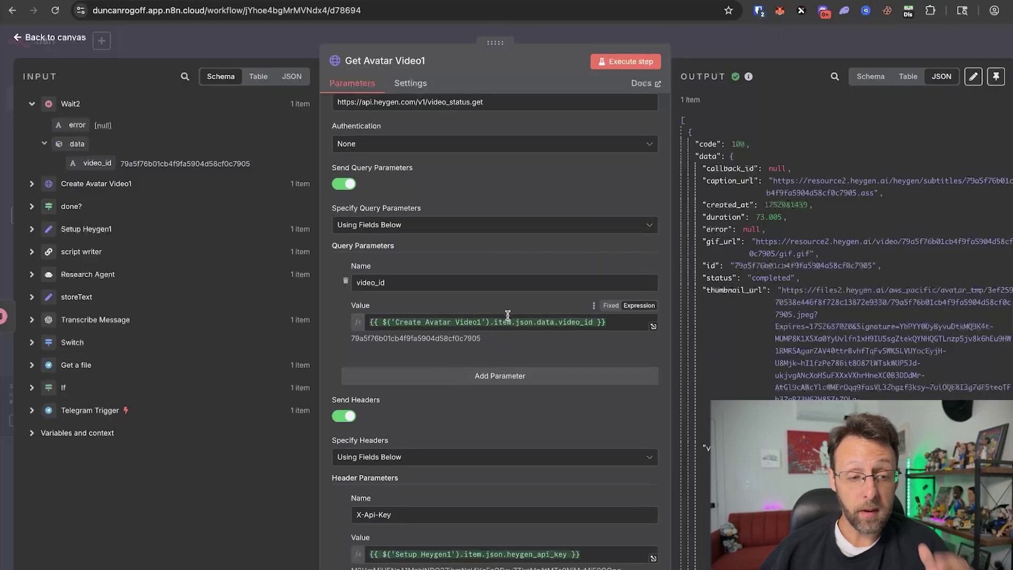
pyautogui.click(31, 183)
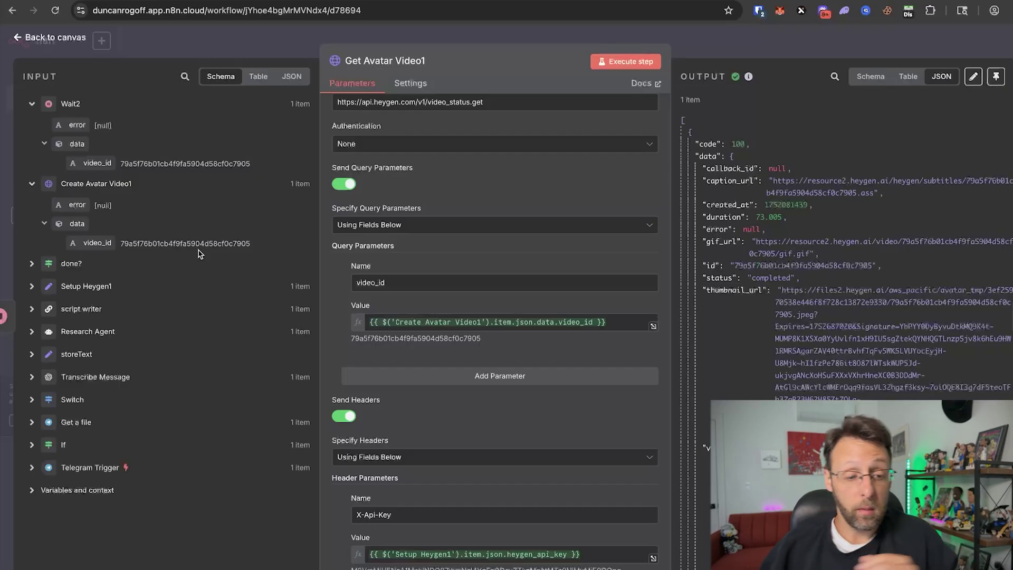
pyautogui.moveTo(97, 243); pyautogui.dragTo(469, 334)
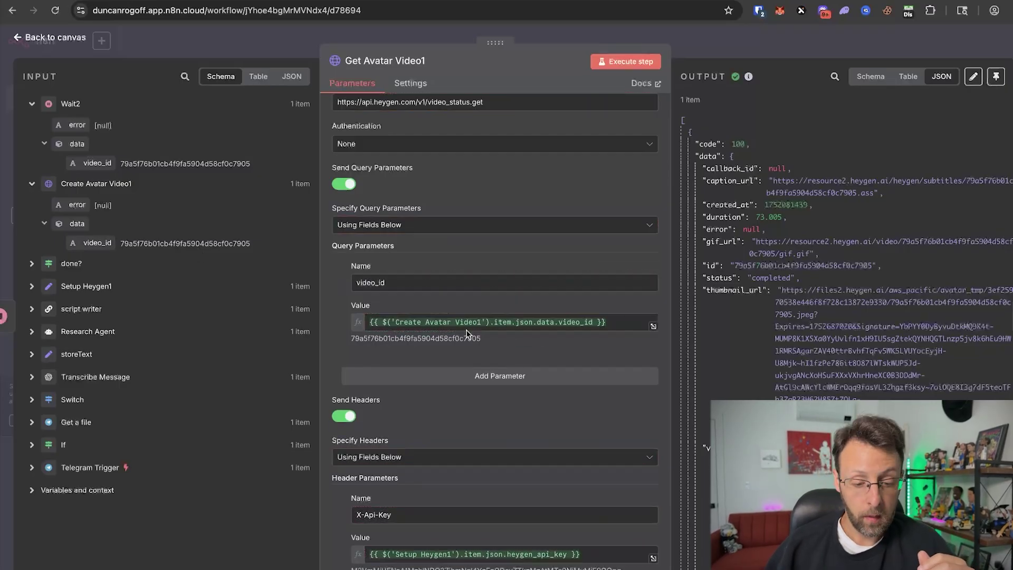
pyautogui.scroll(-3, 578, 413)
pyautogui.scroll(-1, 563, 416)
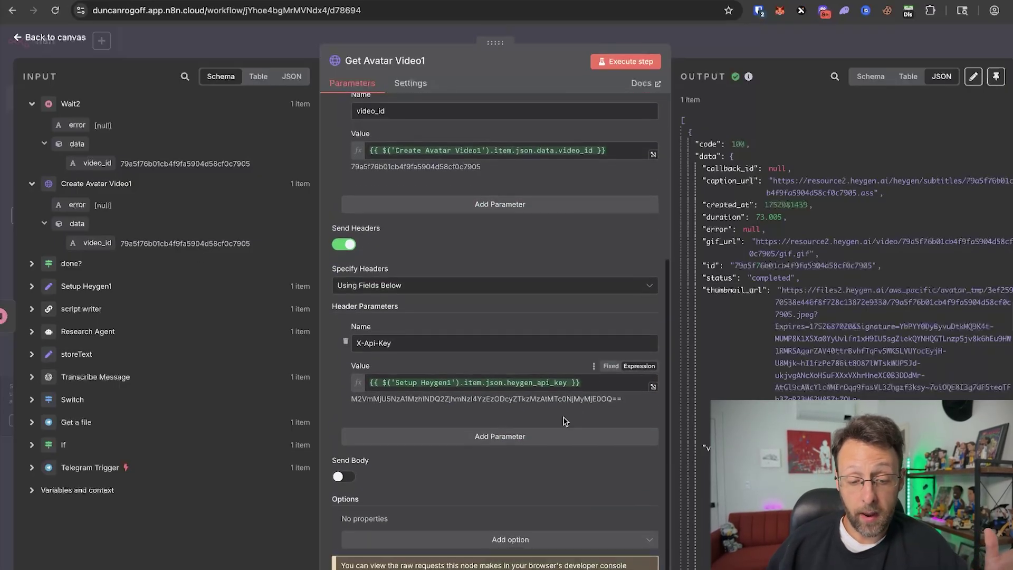
# - Close the Get Avatar Video1 node, open and close the done? node, and trace its false branch back to Wait2
pyautogui.scroll(4, 549, 422)
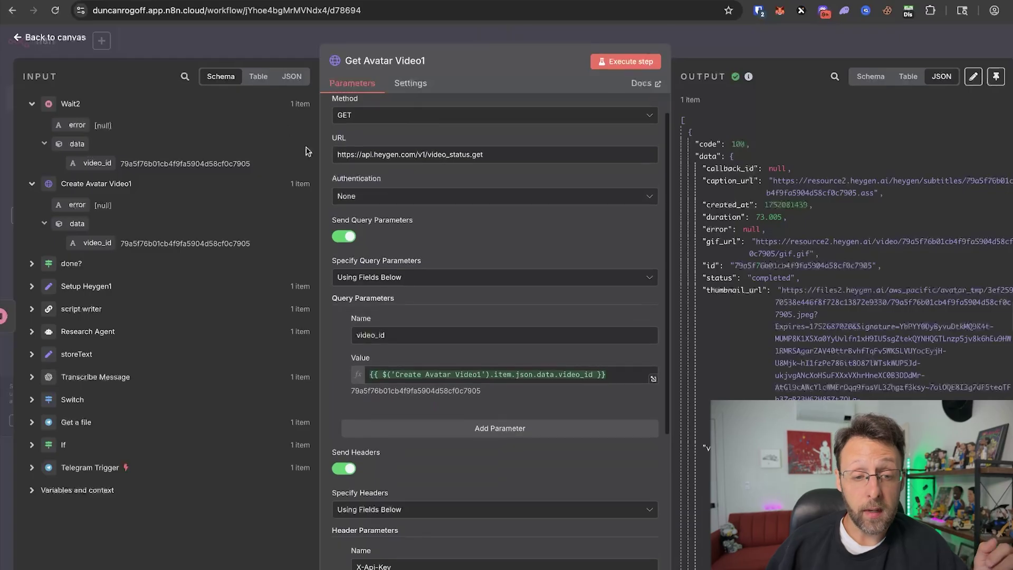
pyautogui.click(255, 54)
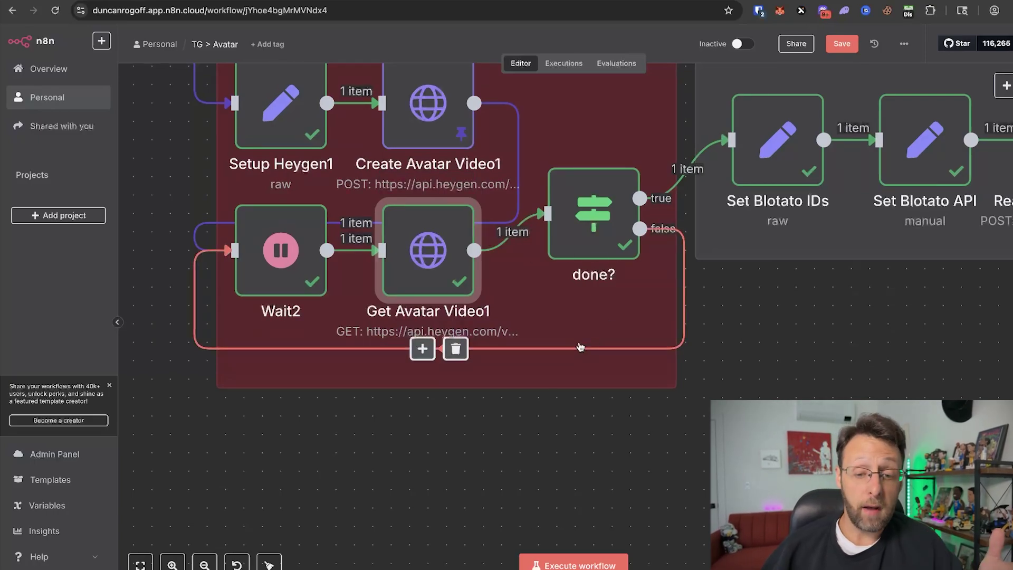
pyautogui.doubleClick(594, 214)
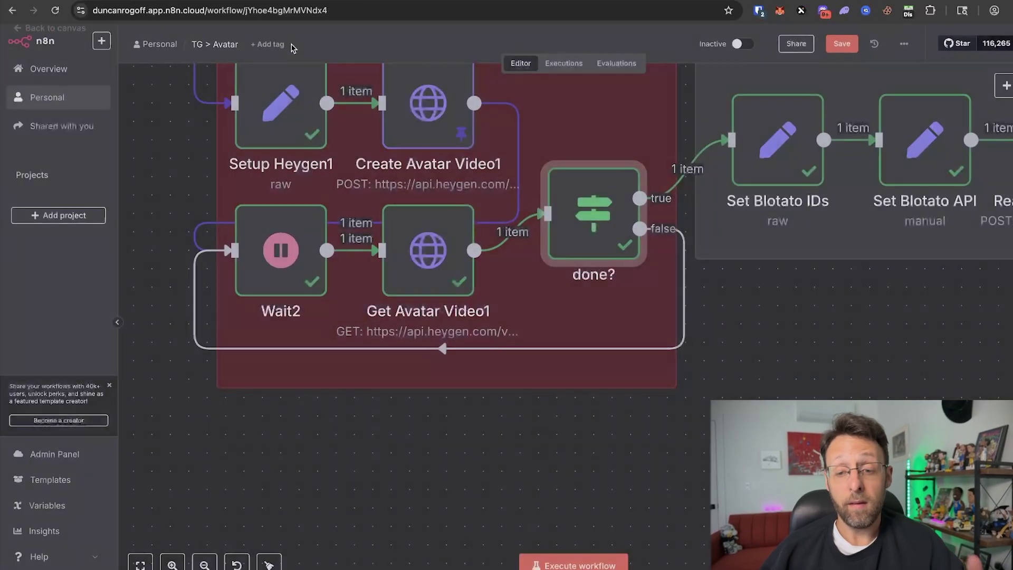
pyautogui.click(292, 48)
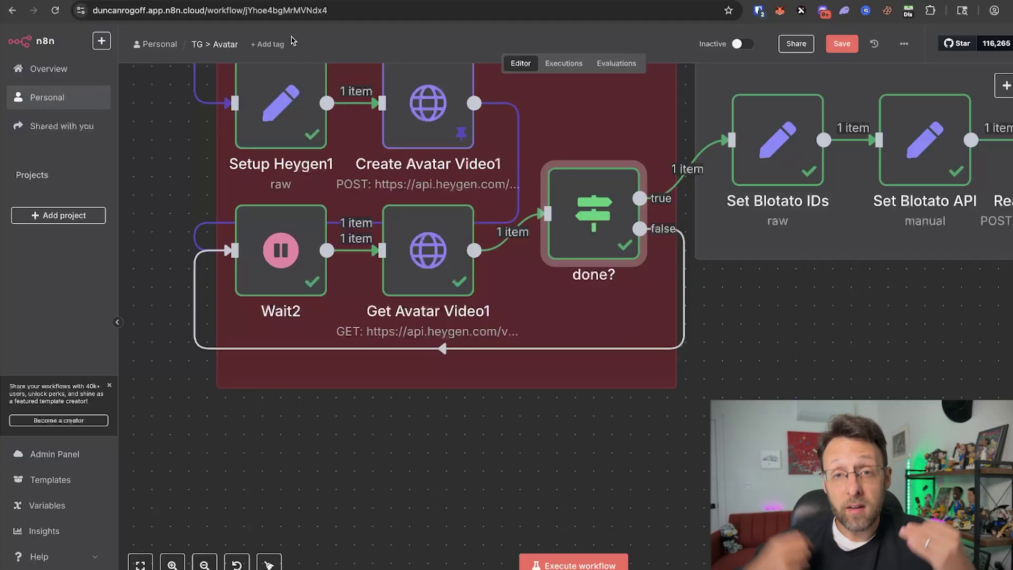
pyautogui.moveTo(607, 244)
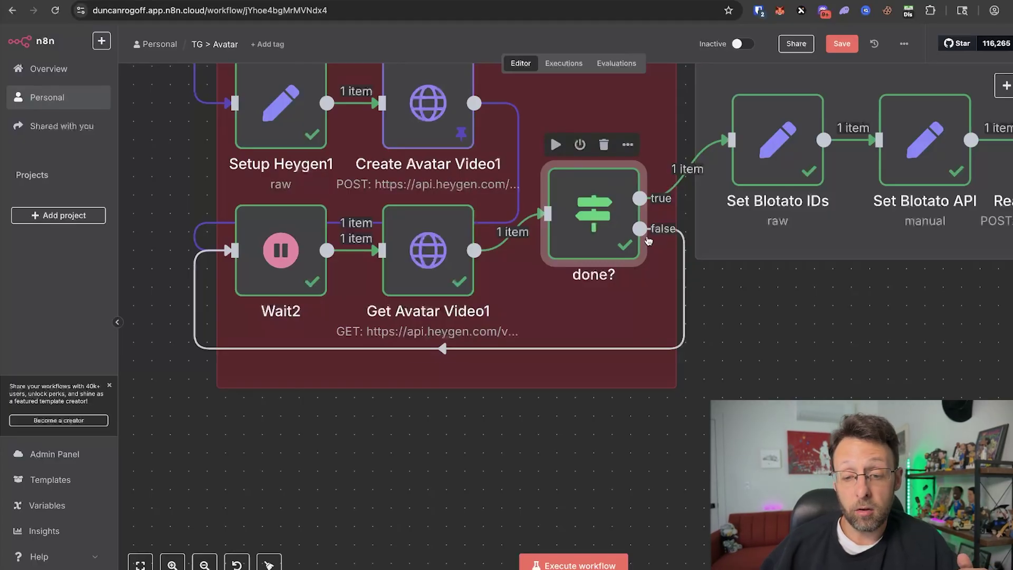
pyautogui.moveTo(687, 307)
pyautogui.moveTo(269, 267)
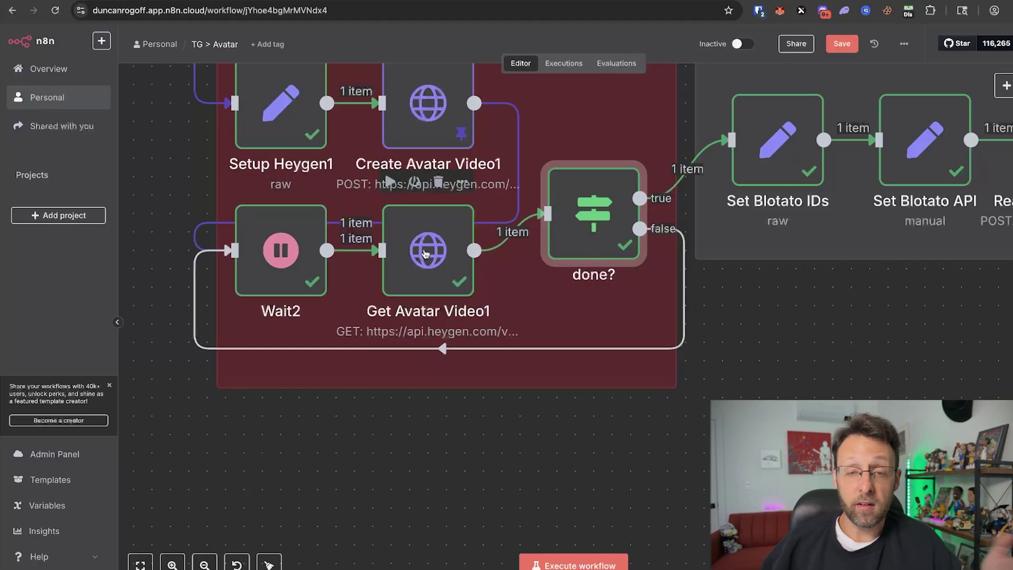
pyautogui.moveTo(516, 262)
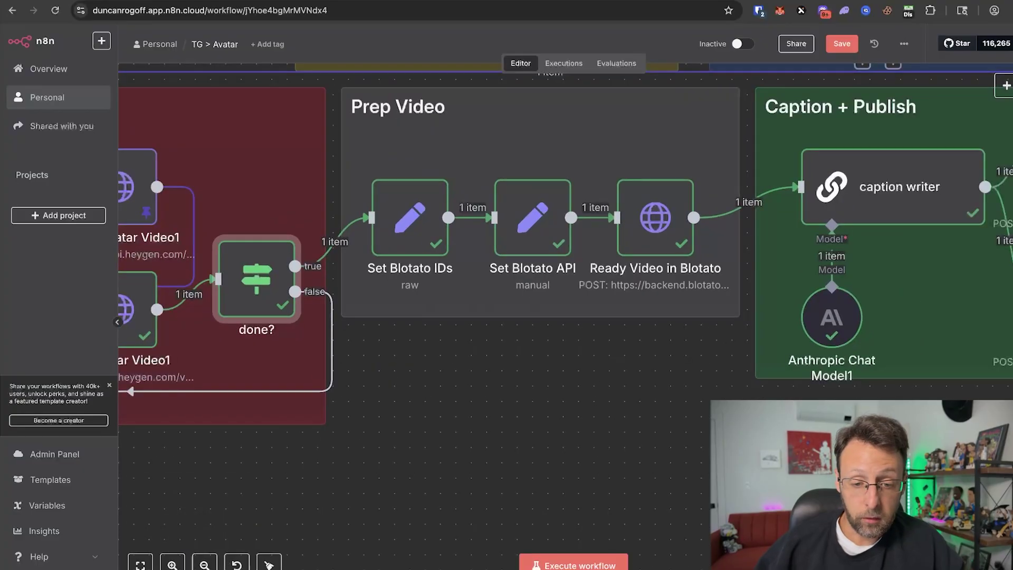
# - View the Prep Video section of the workflow, switch to the Blotato website and look through its home page
pyautogui.hscroll(3, 564, 243)
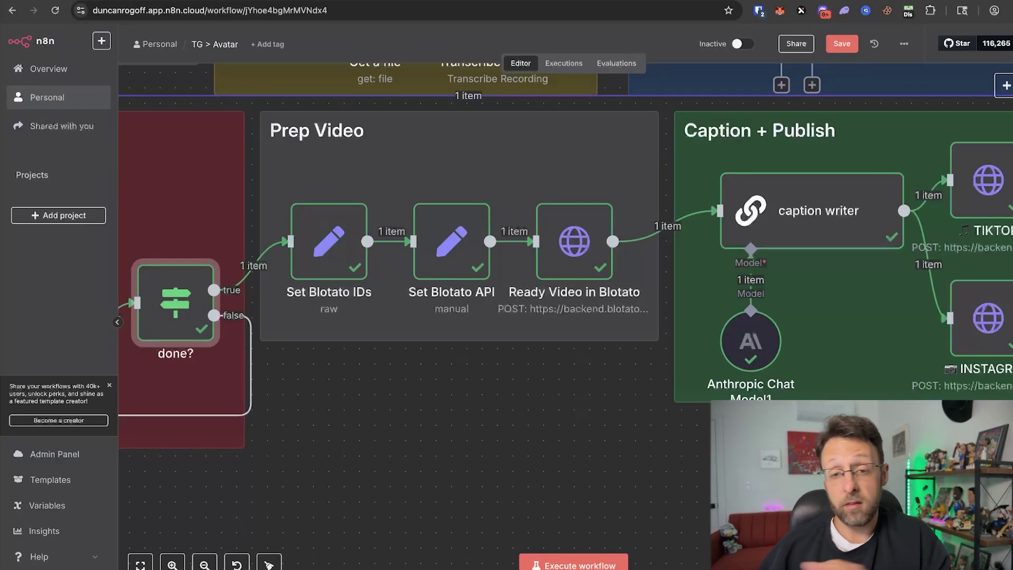
pyautogui.hotkey('ctrl', 'Tab')
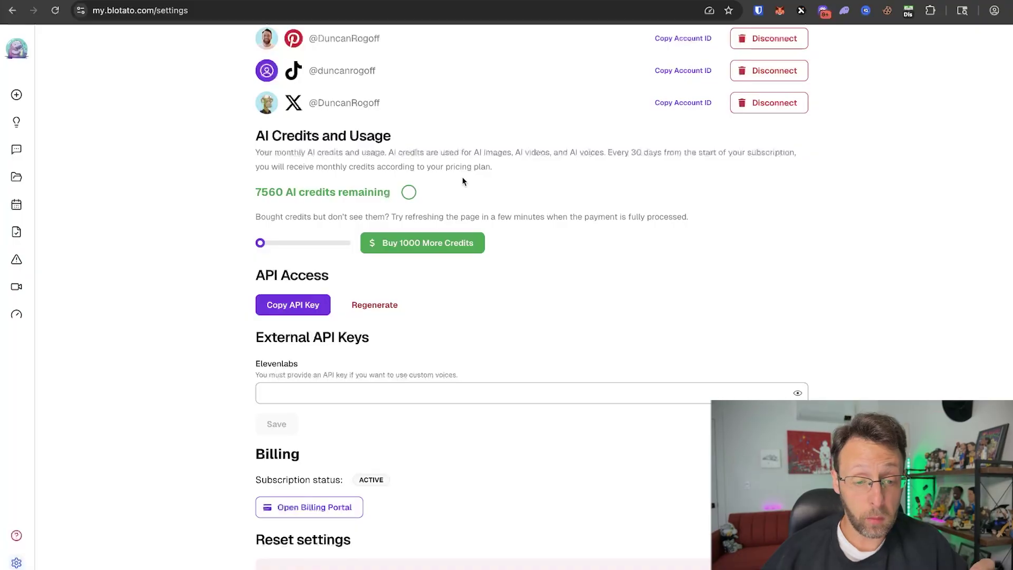
pyautogui.hotkey('ctrl', 'Tab')
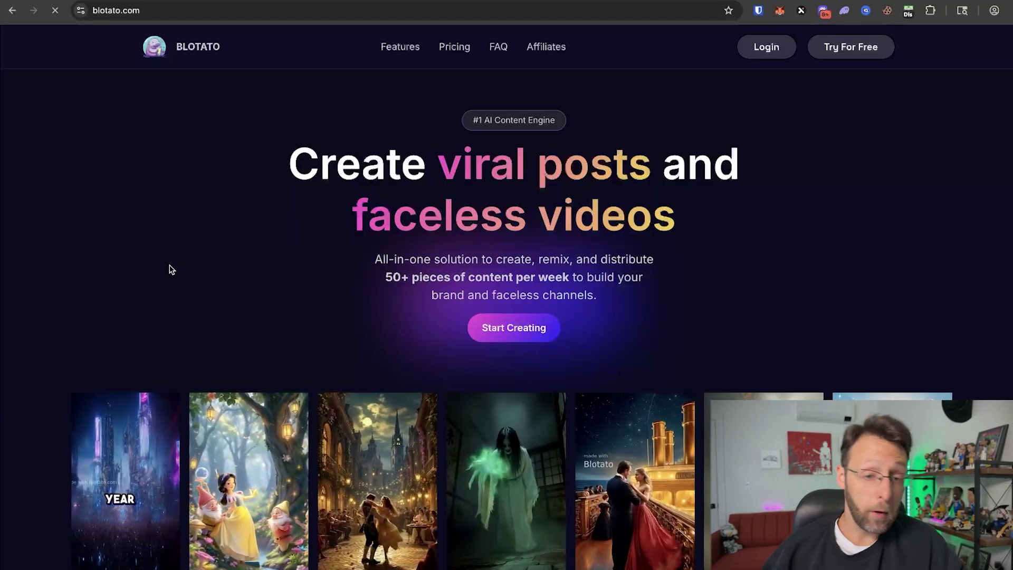
pyautogui.scroll(-4, 169, 269)
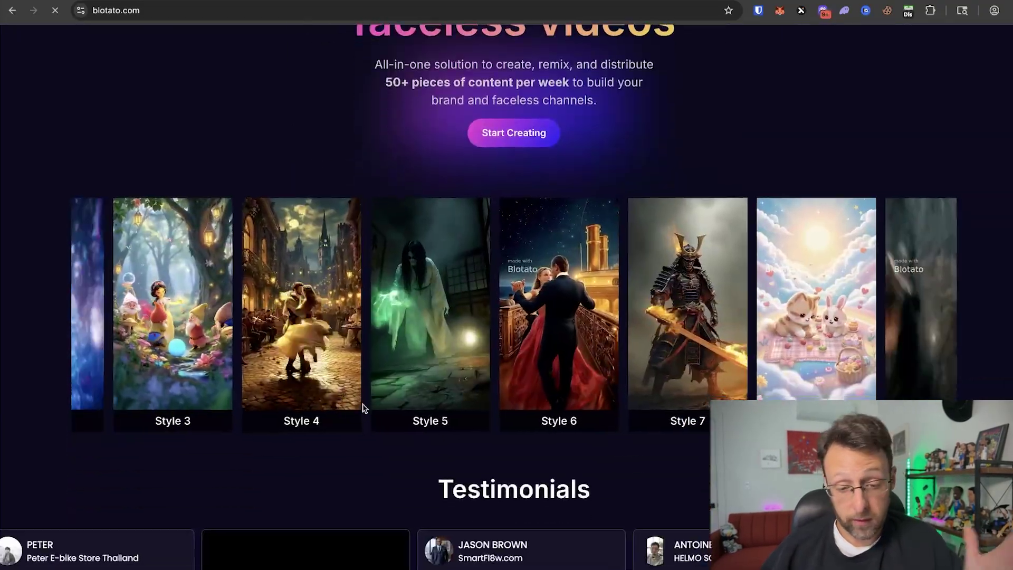
pyautogui.scroll(-12, 363, 407)
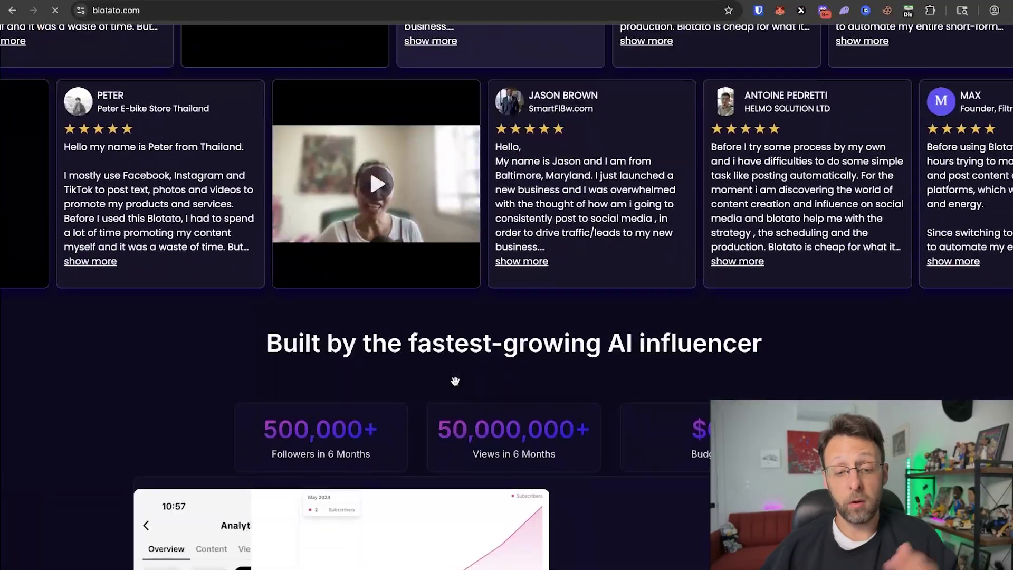
pyautogui.scroll(-9, 454, 380)
pyautogui.scroll(2, 768, 253)
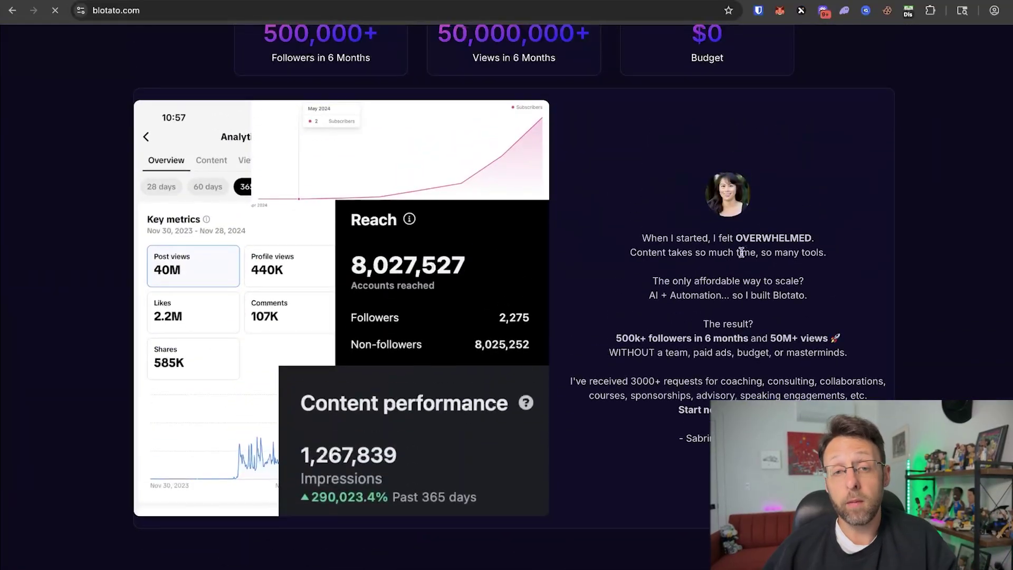
pyautogui.scroll(20, 741, 252)
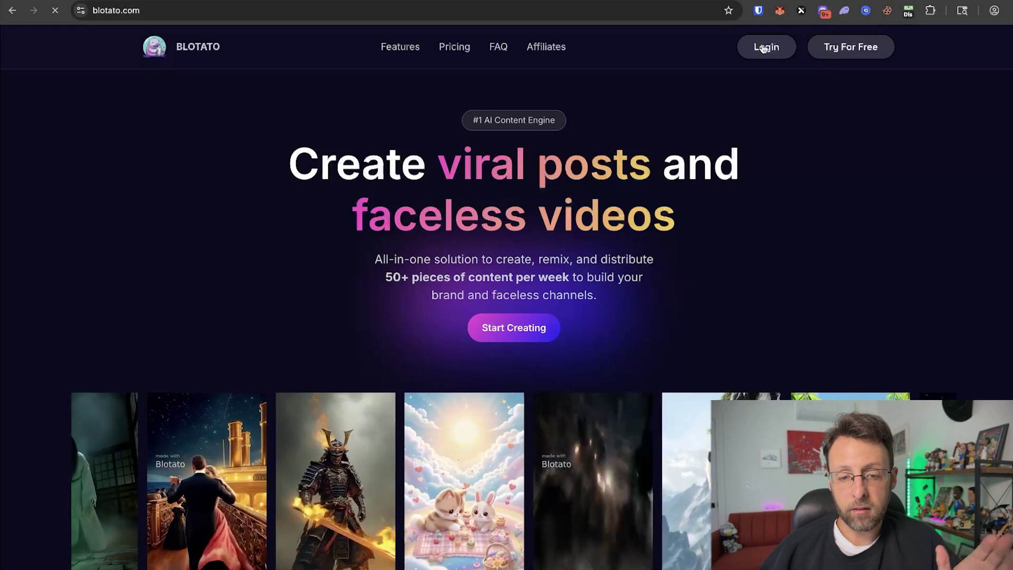
# - Log in to Blotato from its home page and open the account settings
pyautogui.click(764, 47)
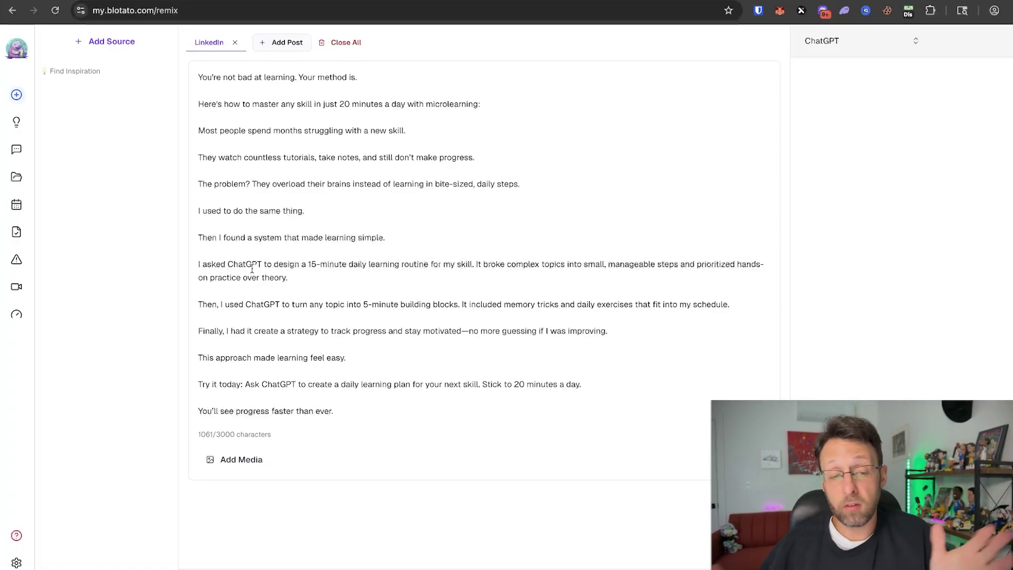
pyautogui.moveTo(35, 452)
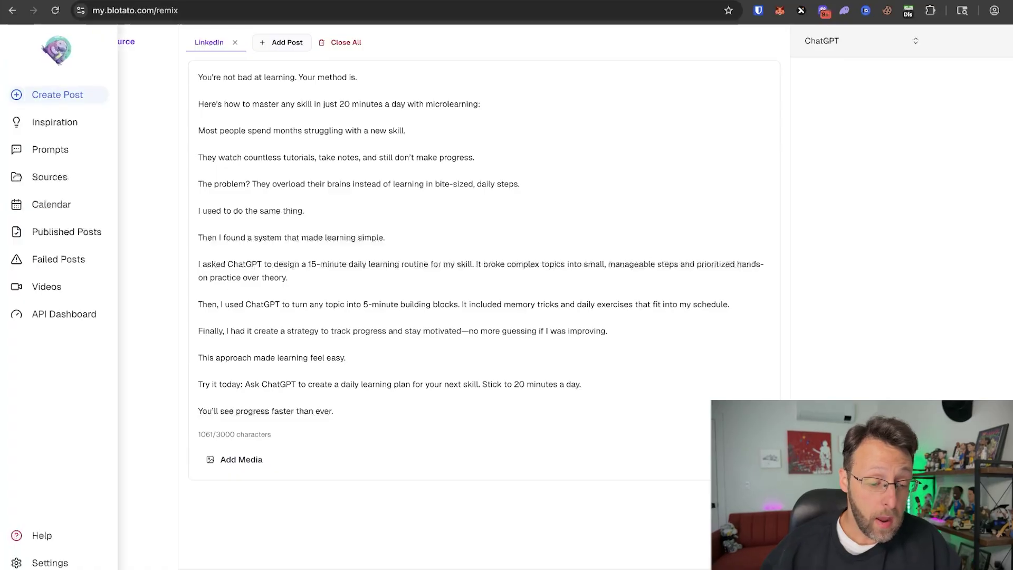
pyautogui.click(41, 563)
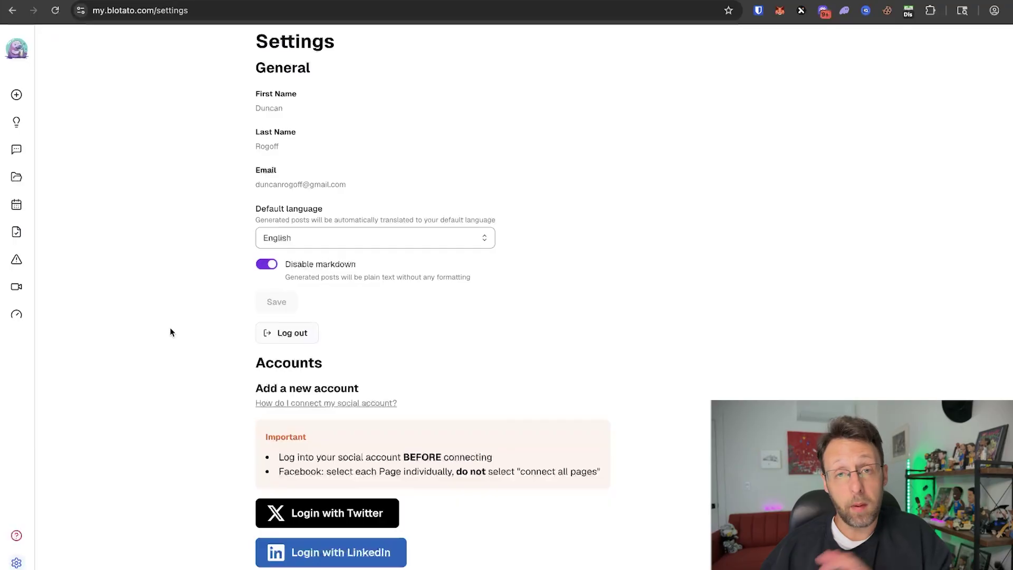
# - Review the social login options and connected accounts in the Blotato settings, copy the API key and return to n8n
pyautogui.scroll(-5, 170, 332)
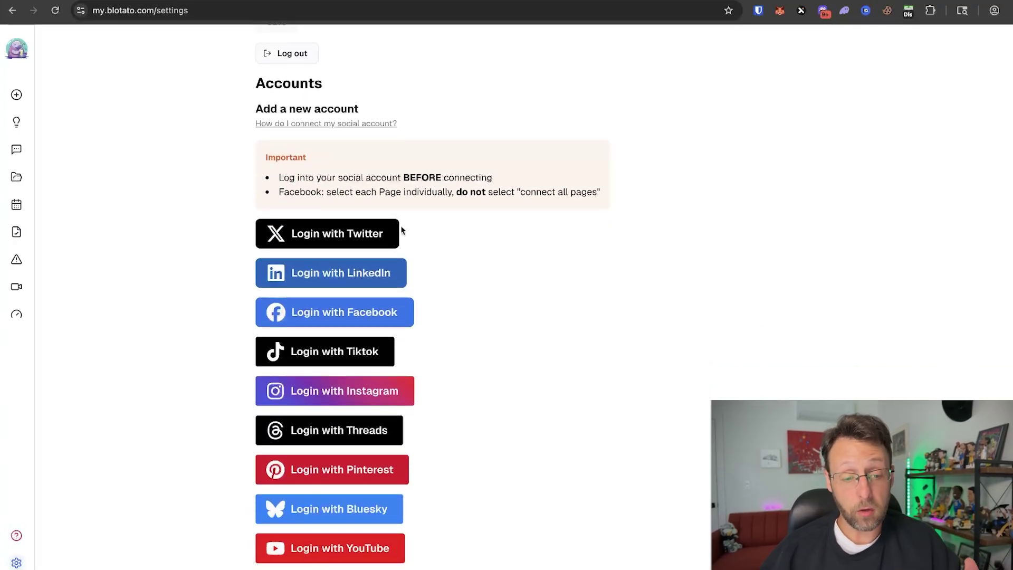
pyautogui.scroll(-2, 155, 377)
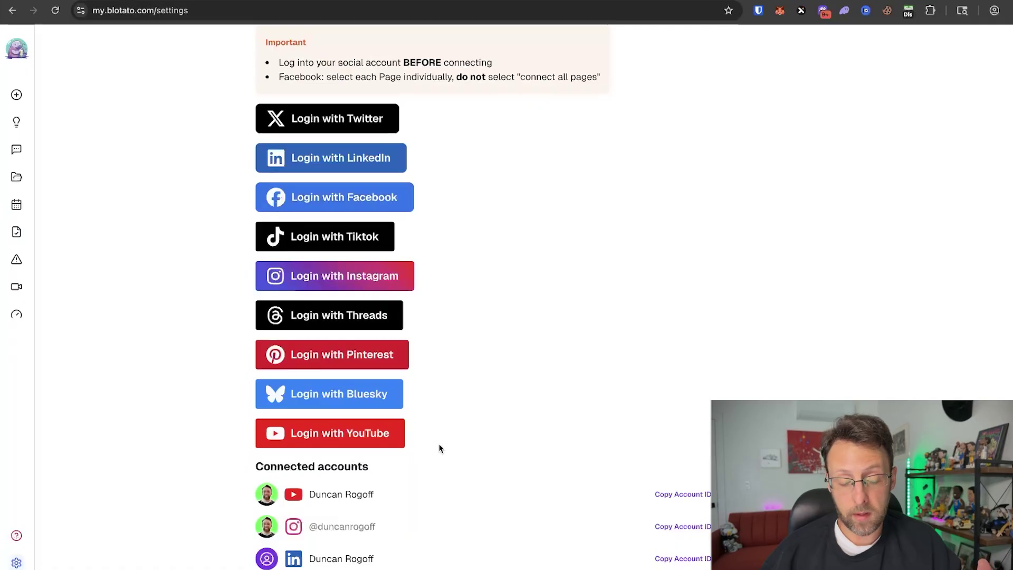
pyautogui.scroll(-3, 440, 448)
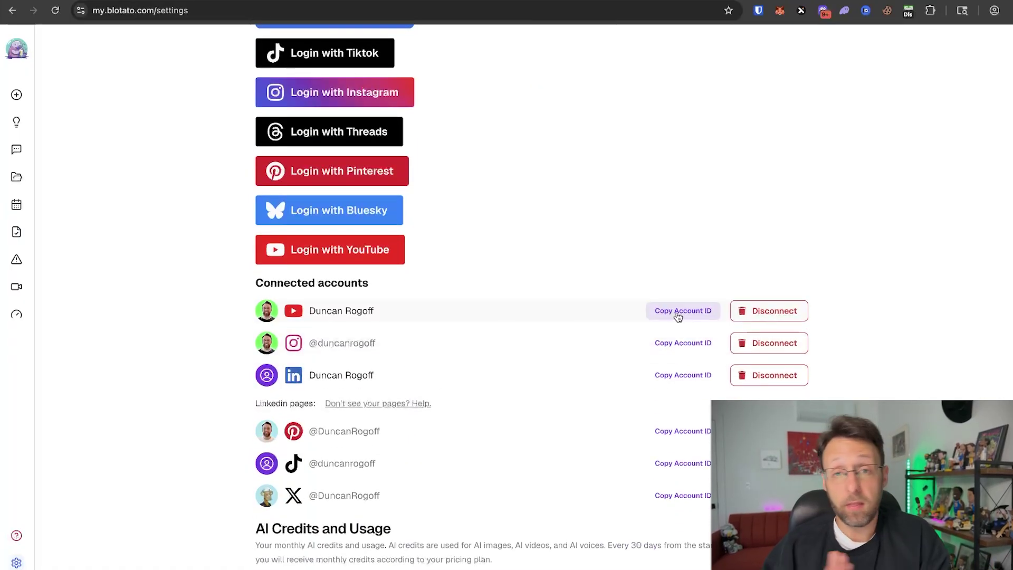
pyautogui.scroll(-8, 678, 317)
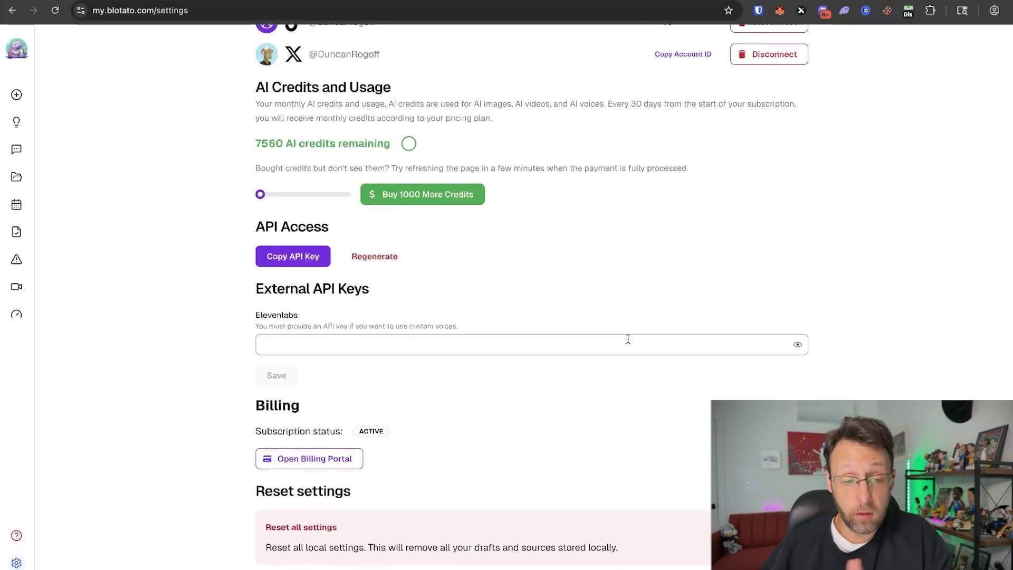
pyautogui.click(295, 256)
pyautogui.hotkey('ctrl', 'Tab')
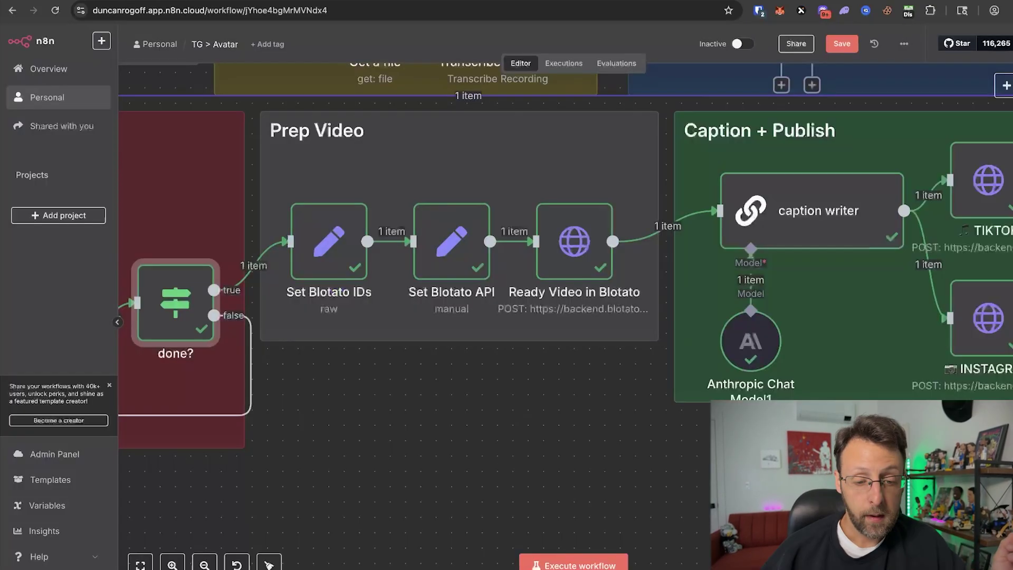
# - Open the Set Blotato IDs node, copy the Instagram account ID from Blotato, select the instagram value in the JSON, and return to the canvas
pyautogui.doubleClick(333, 260)
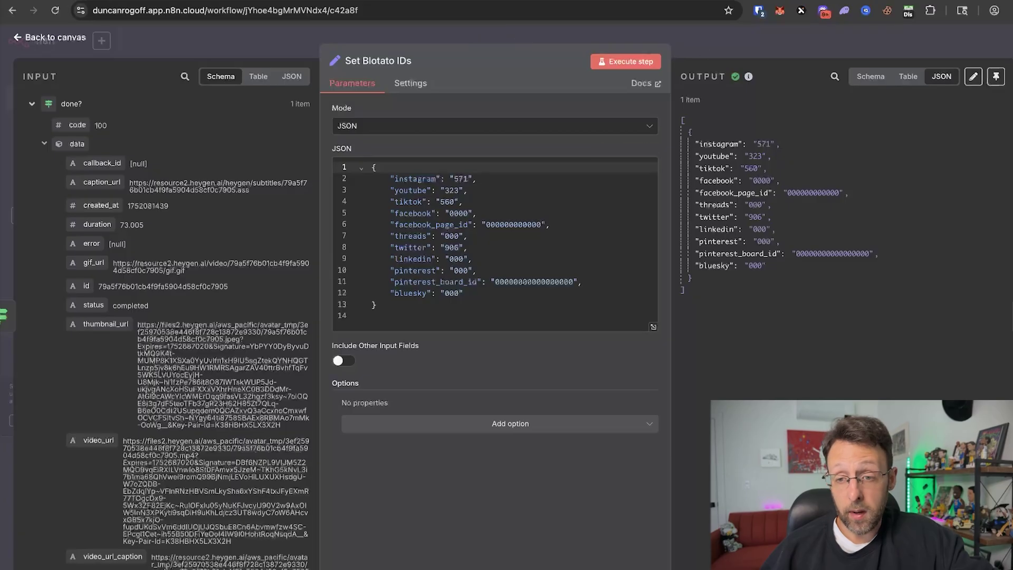
pyautogui.click(580, 3)
pyautogui.scroll(10, 470, 298)
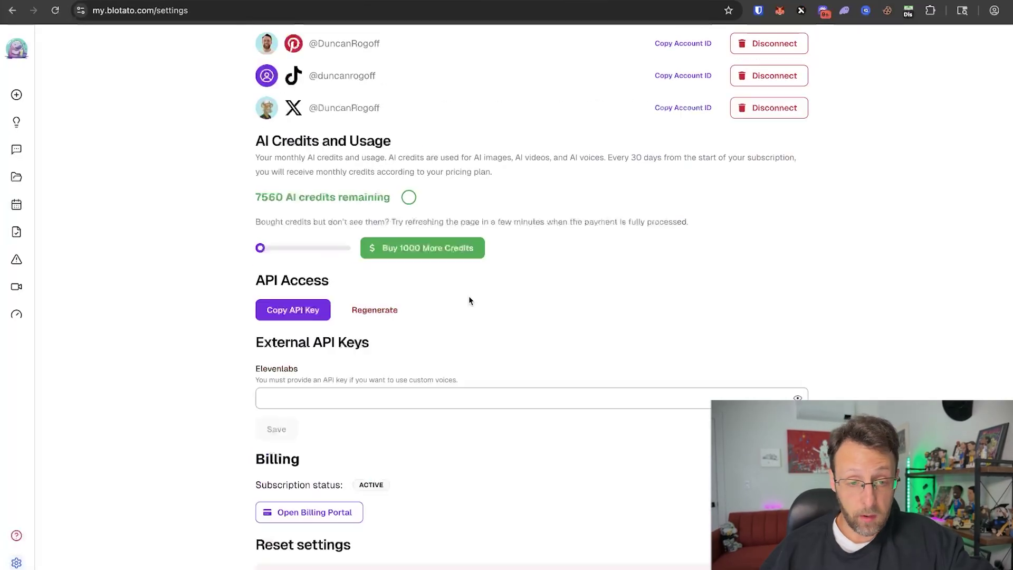
pyautogui.scroll(-2, 470, 300)
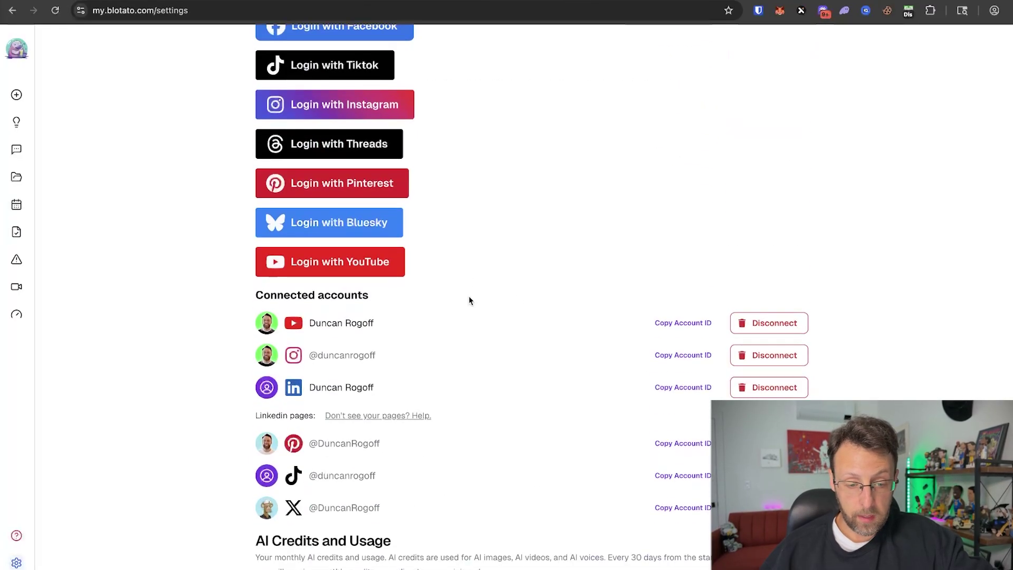
pyautogui.click(664, 356)
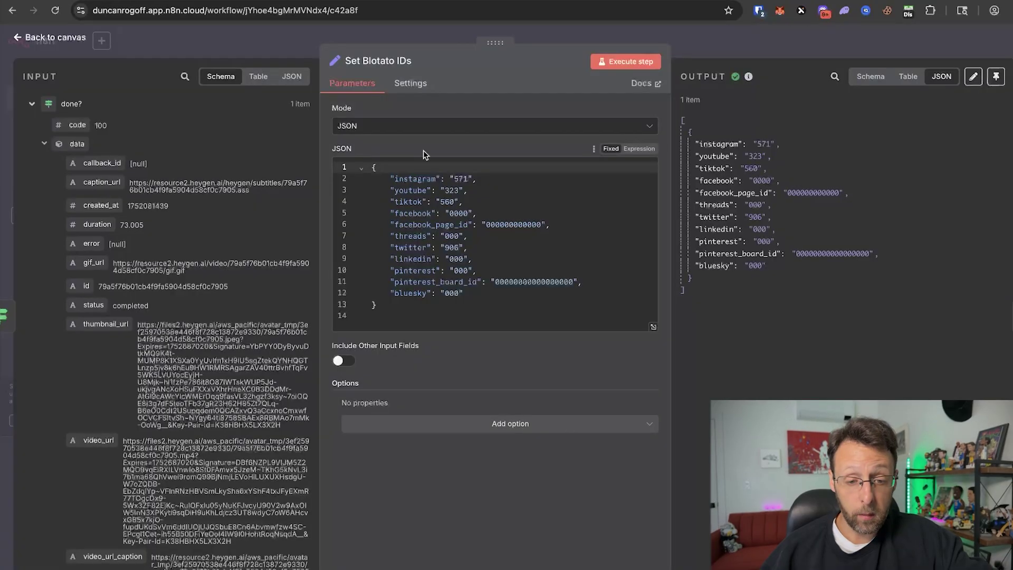
pyautogui.click(453, 180)
pyautogui.moveTo(467, 181); pyautogui.dragTo(470, 180)
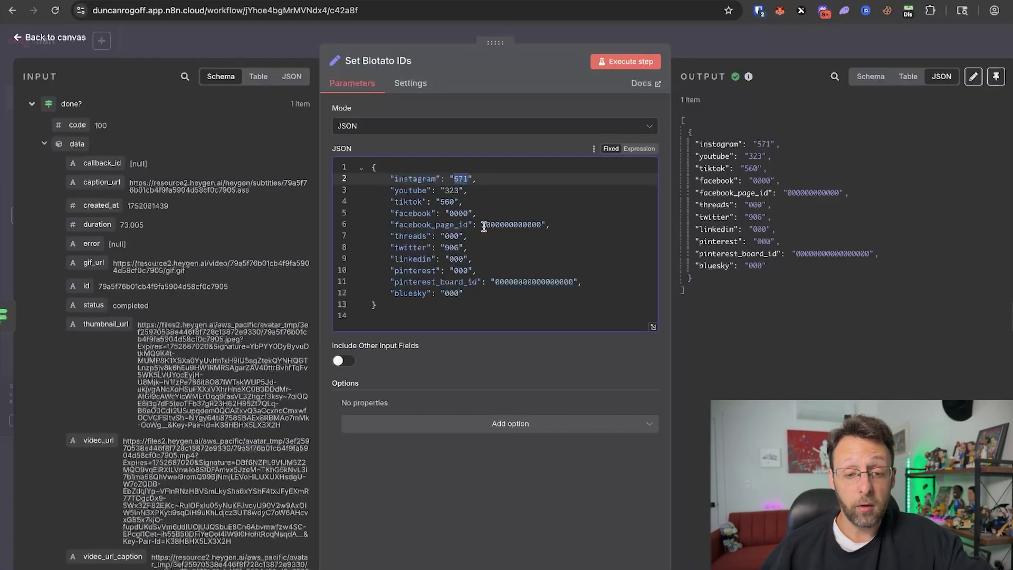
pyautogui.click(233, 45)
# - Open the Set Blotato API node to check its Blotato API key field and return to the canvas
pyautogui.click(463, 283)
pyautogui.doubleClick(463, 283)
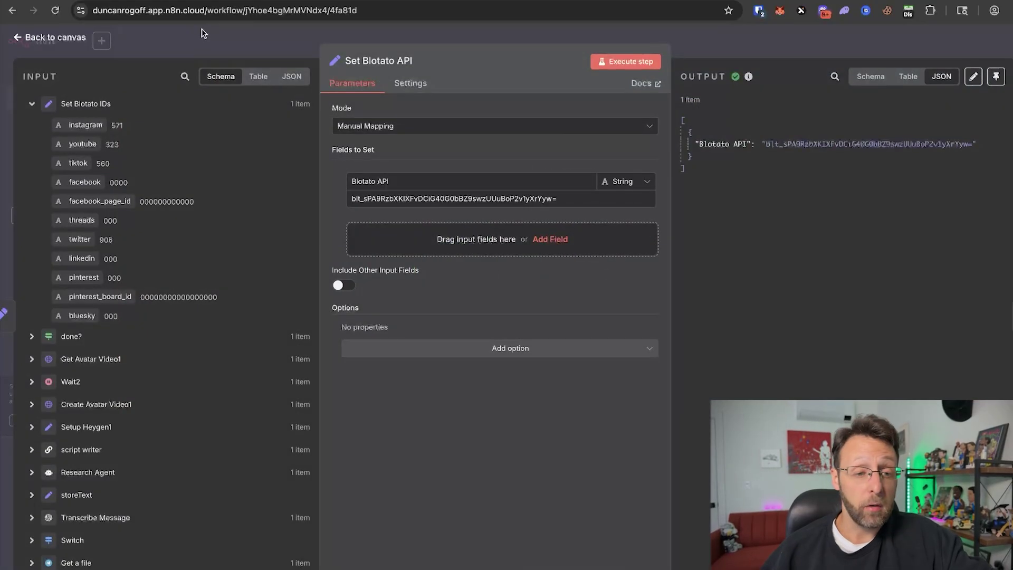
pyautogui.click(52, 37)
# - Open the Ready Video in Blotato node and consult the Upload Media /v2/media page of Blotato's API Reference
pyautogui.doubleClick(565, 236)
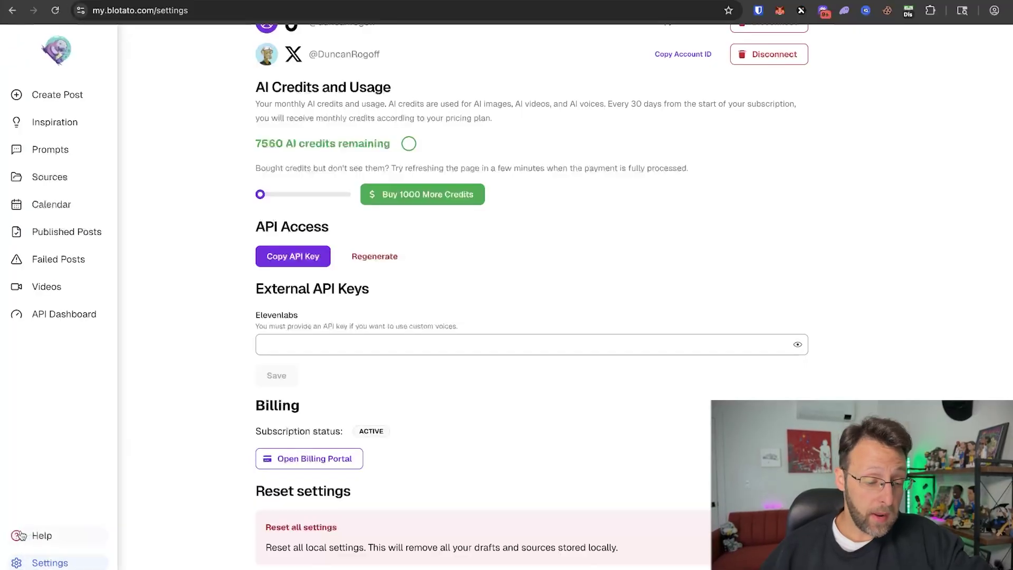
pyautogui.click(27, 534)
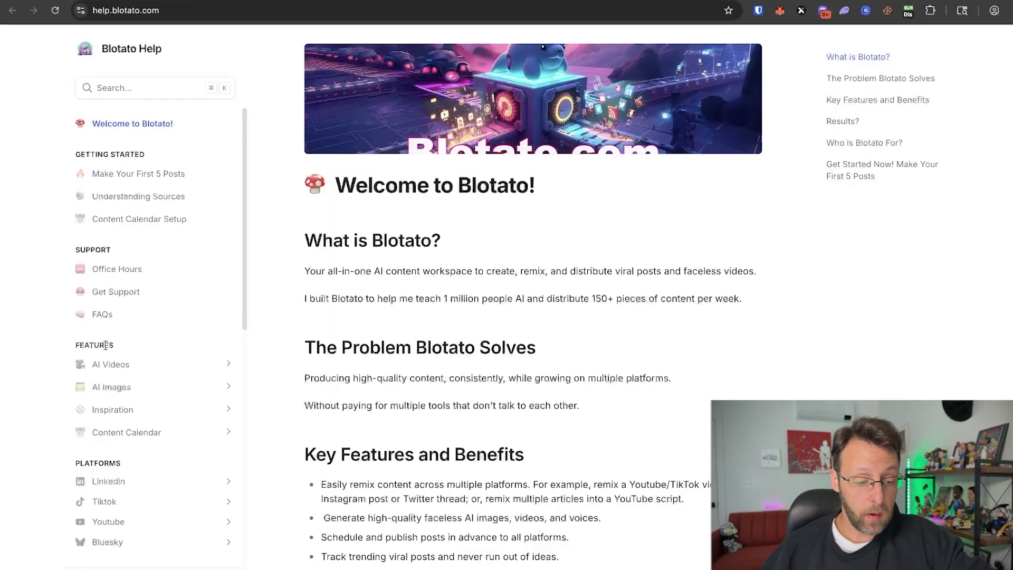
pyautogui.scroll(-10, 106, 348)
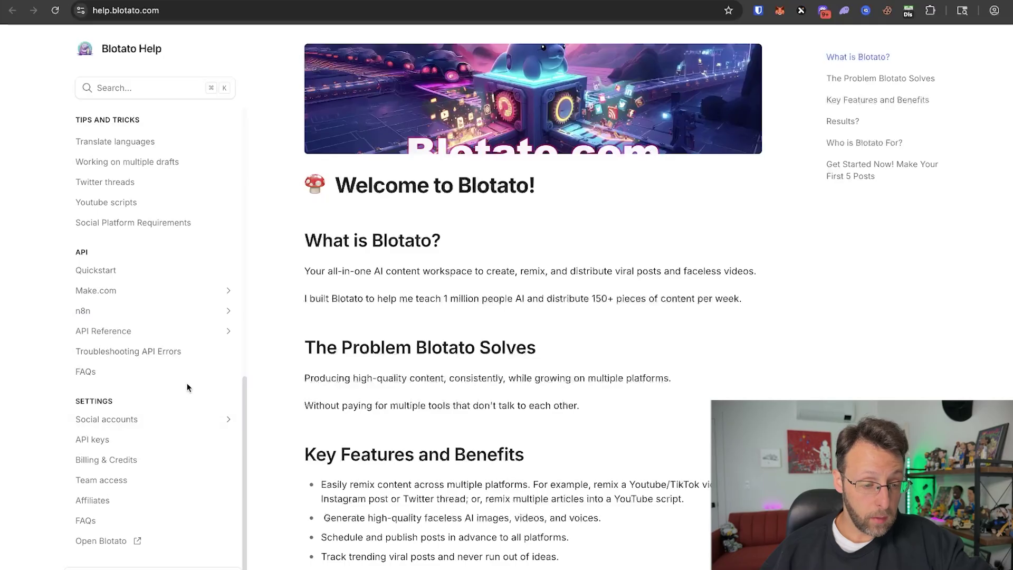
pyautogui.click(95, 331)
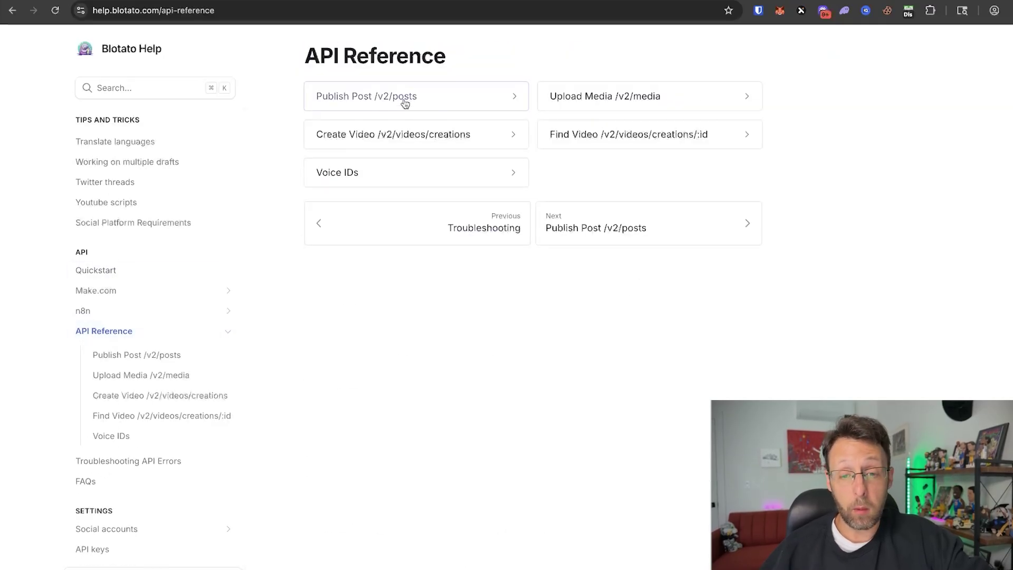
pyautogui.click(608, 103)
pyautogui.scroll(-5, 455, 369)
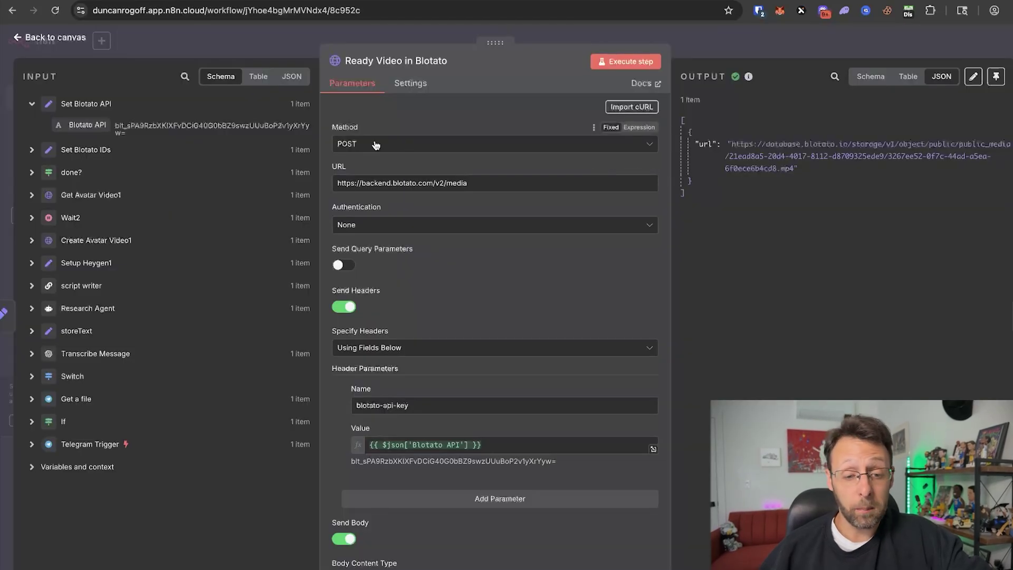
# - Examine the media upload URL and the blotato-api-key header expression in the Ready Video in Blotato node
pyautogui.moveTo(471, 183); pyautogui.dragTo(323, 181)
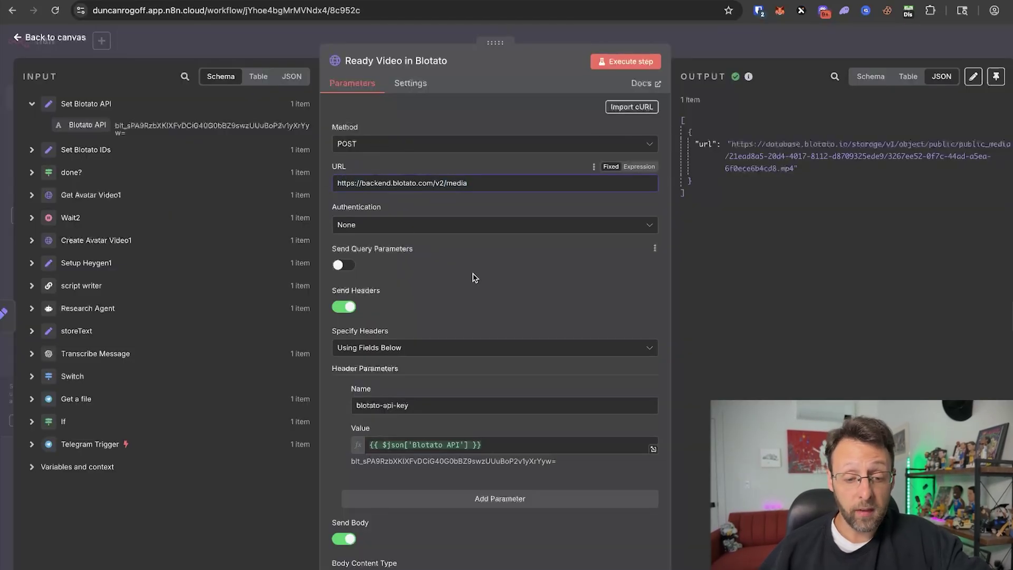
pyautogui.scroll(-3, 474, 278)
pyautogui.moveTo(517, 319); pyautogui.dragTo(387, 315)
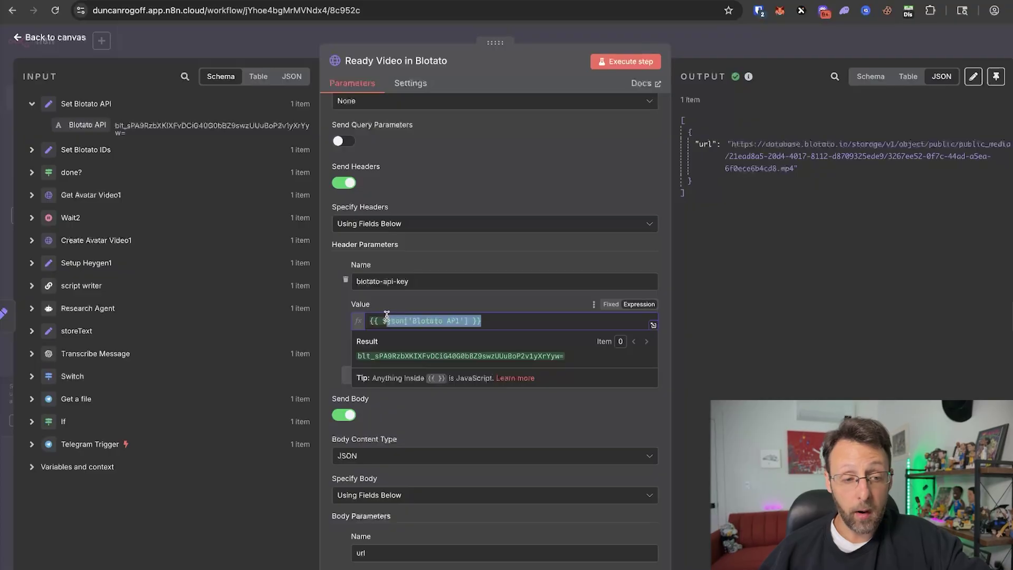
# - Check the url body parameter in Ready Video in Blotato against Get Avatar Video1's video_url_caption field and return to the canvas
pyautogui.click(506, 423)
pyautogui.scroll(-3, 508, 425)
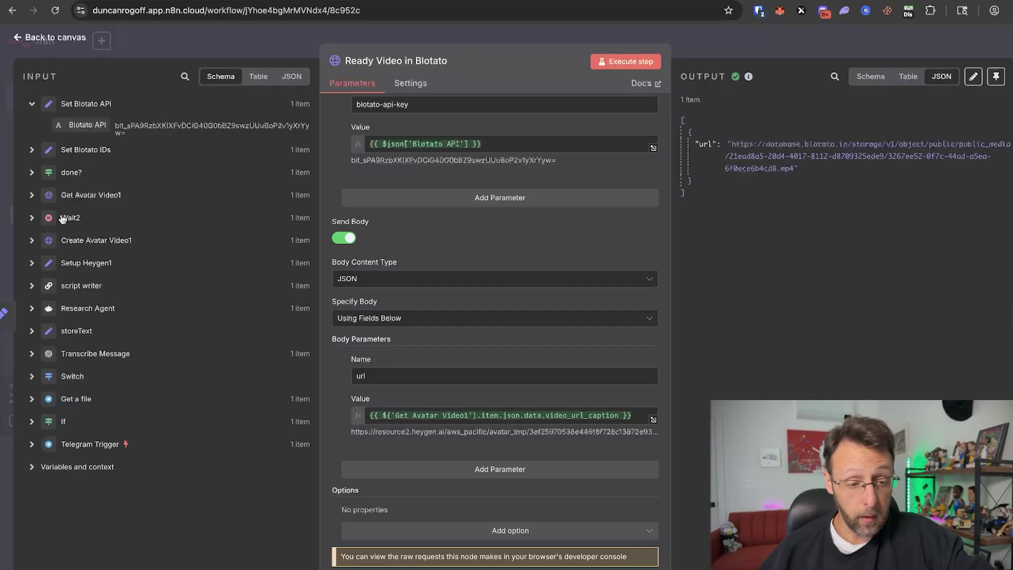
pyautogui.click(32, 196)
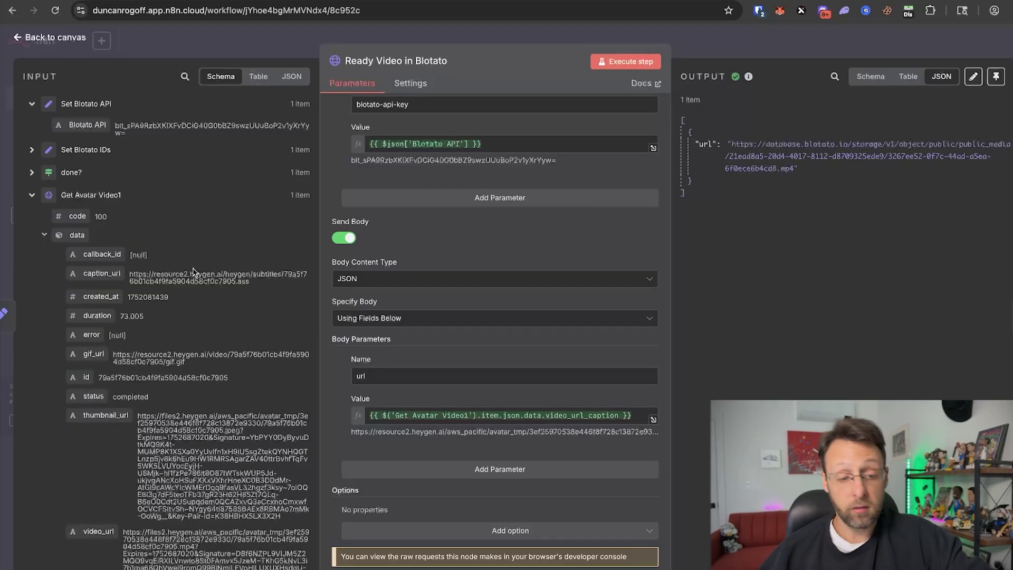
pyautogui.scroll(-5, 158, 316)
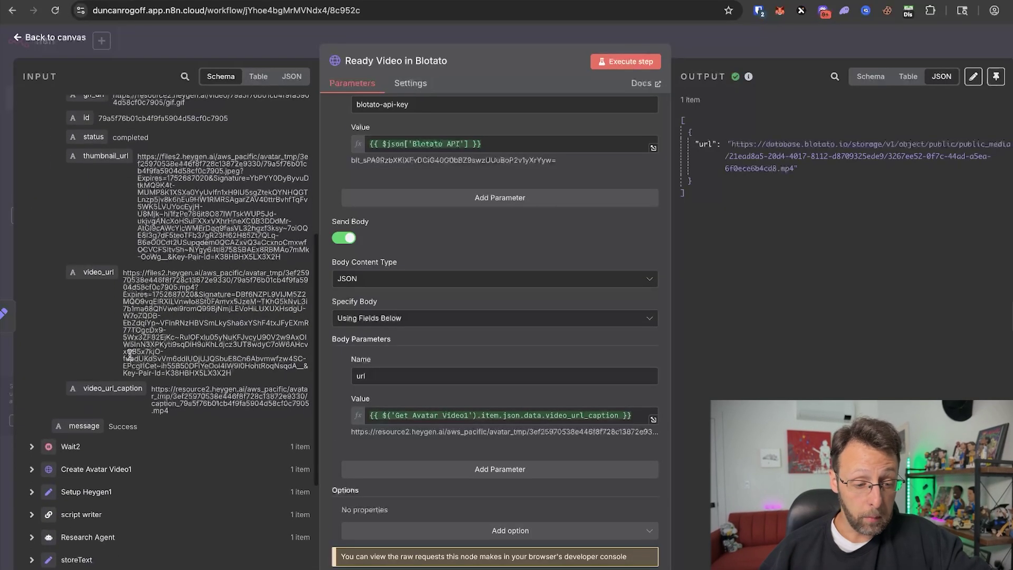
pyautogui.moveTo(112, 389)
pyautogui.mouseDown()
pyautogui.moveTo(462, 398)
pyautogui.moveTo(480, 425)
pyautogui.moveTo(118, 407)
pyautogui.mouseUp()
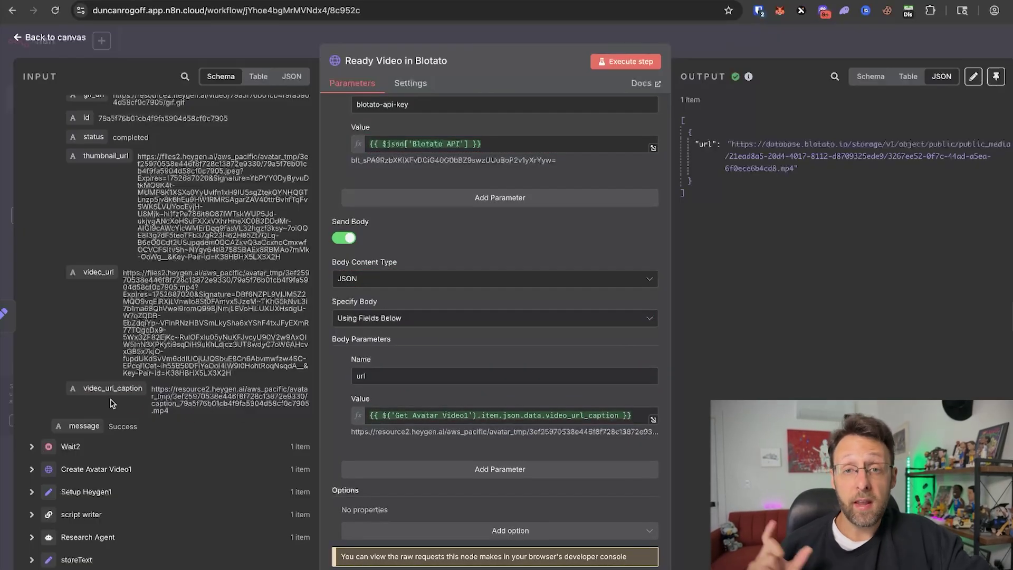
pyautogui.press('Escape')
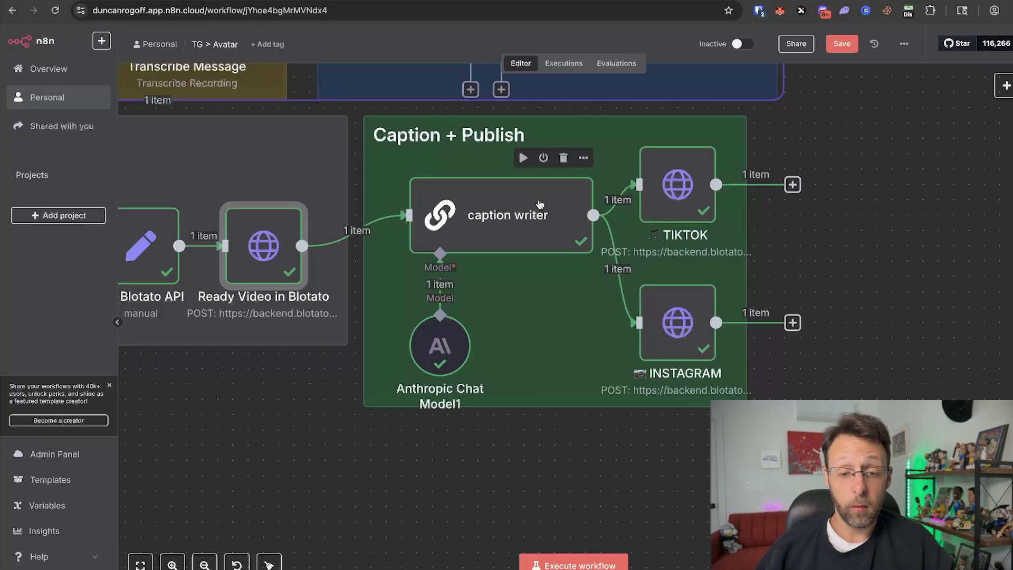
# - Open the caption writer node's user prompt in the expression editor, compare it with the script writer text and its result, and close the editor
pyautogui.doubleClick(539, 204)
pyautogui.click(742, 208)
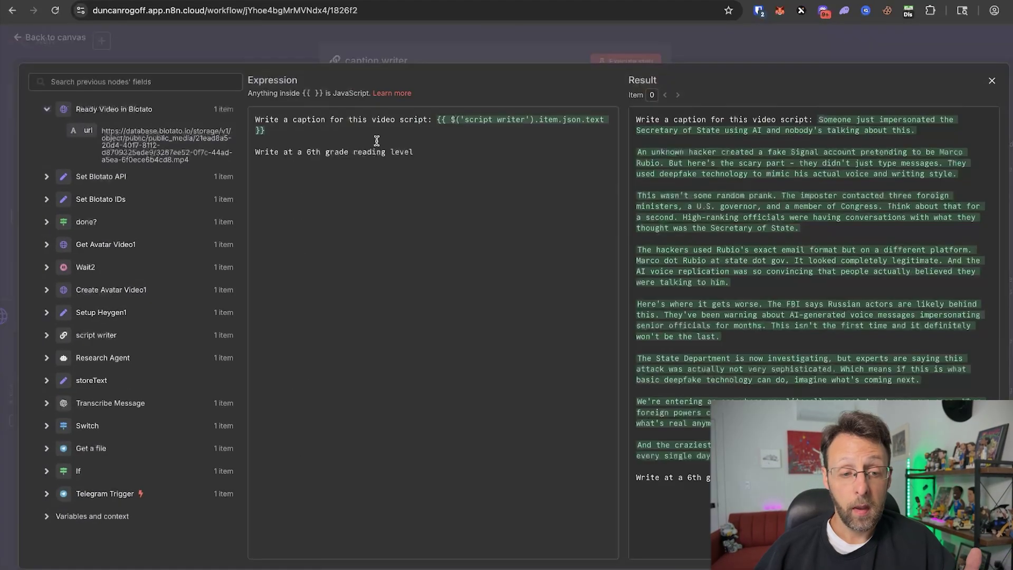
pyautogui.moveTo(275, 119); pyautogui.dragTo(381, 119)
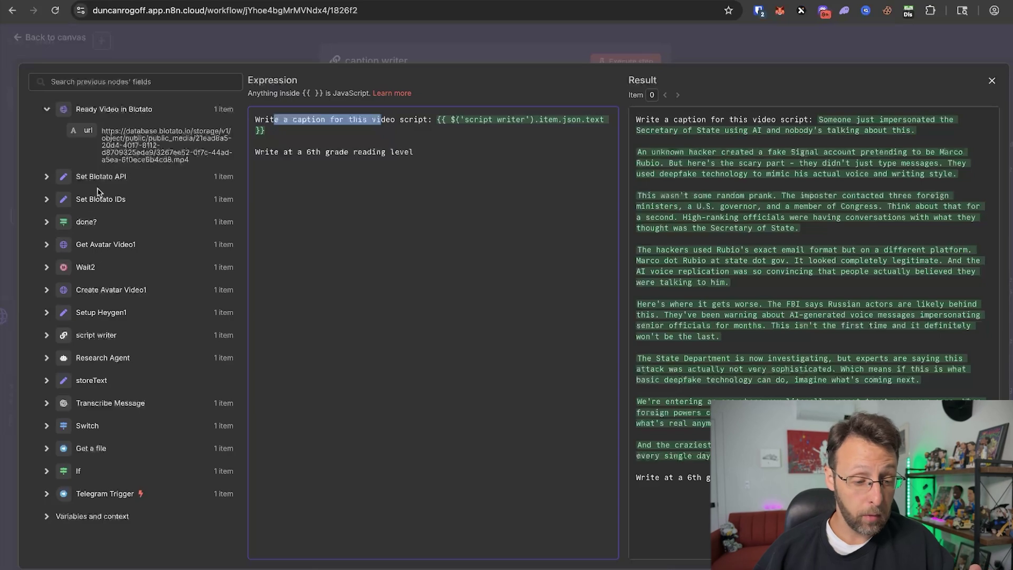
pyautogui.click(47, 334)
pyautogui.moveTo(89, 356); pyautogui.dragTo(536, 122)
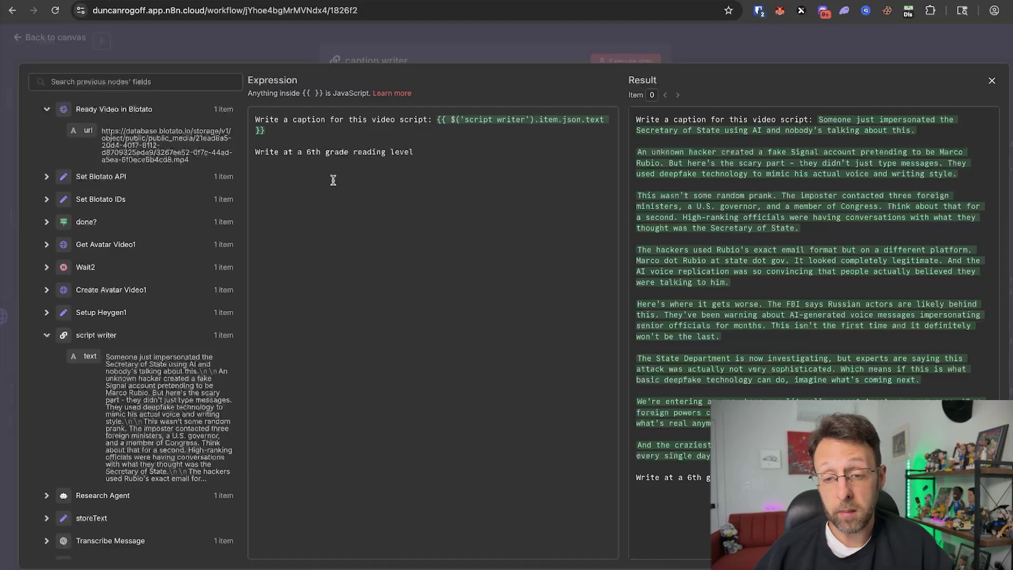
pyautogui.moveTo(818, 119); pyautogui.dragTo(686, 459)
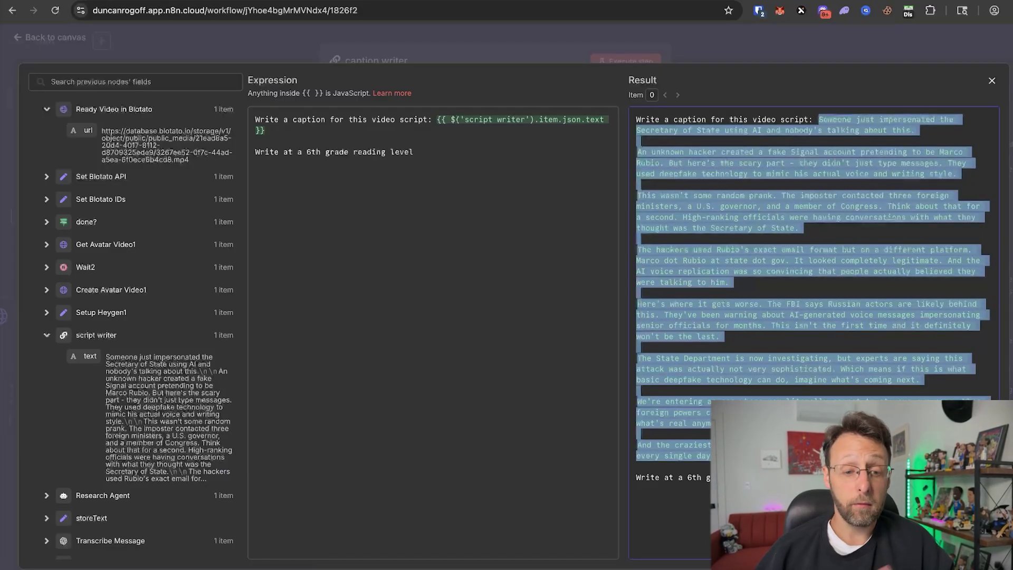
pyautogui.click(503, 379)
pyautogui.click(207, 37)
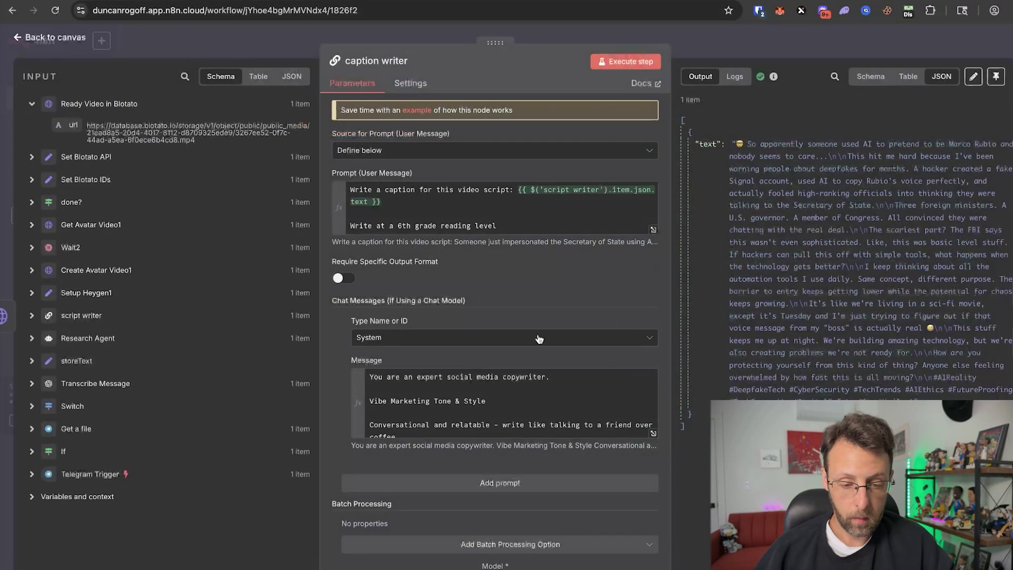
# - Read through the caption writer's system message, including the example Vibe Marketing caption, and return to the canvas
pyautogui.click(653, 437)
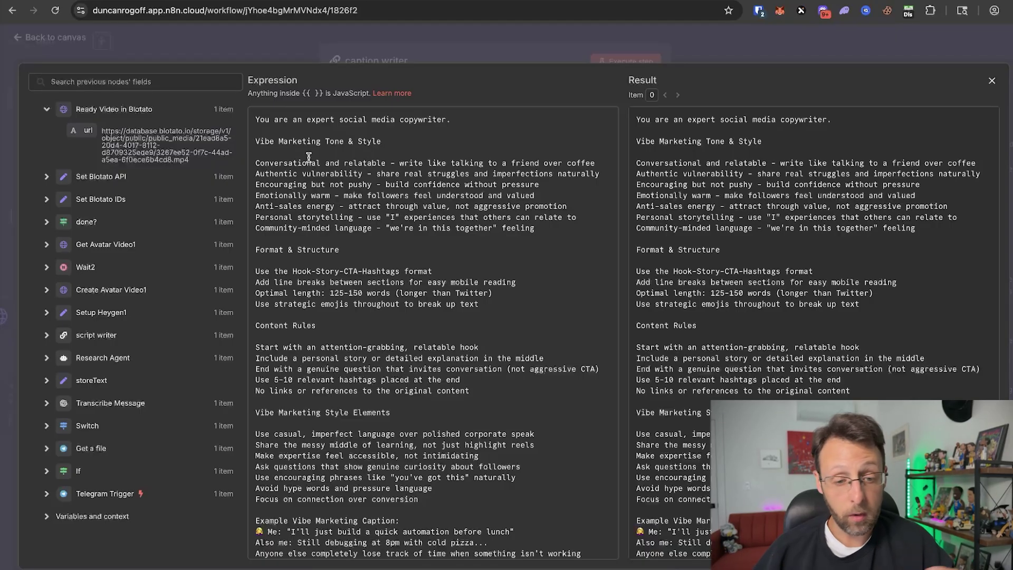
pyautogui.moveTo(308, 157); pyautogui.dragTo(404, 163)
pyautogui.scroll(-2, 391, 199)
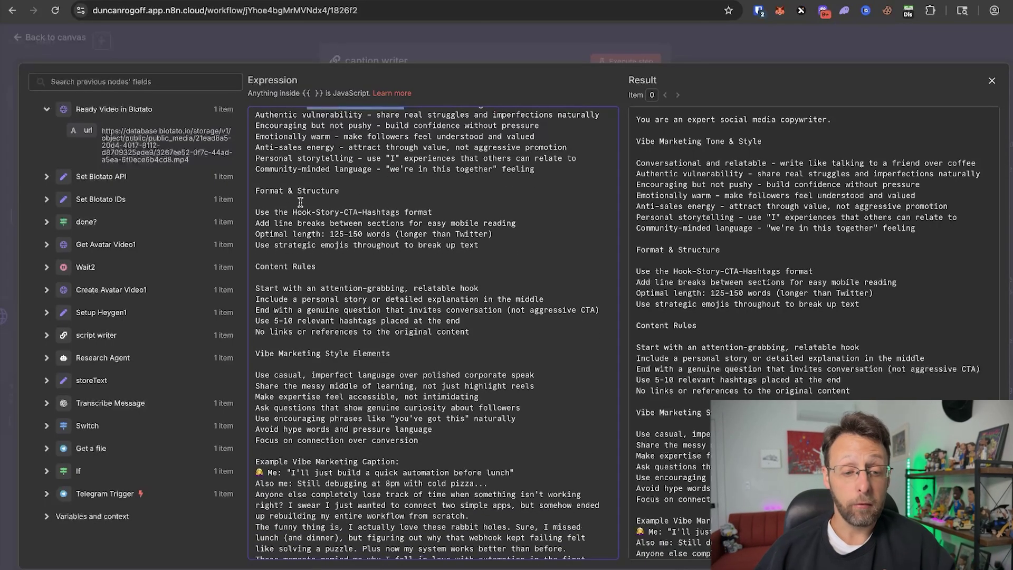
pyautogui.scroll(-3, 444, 256)
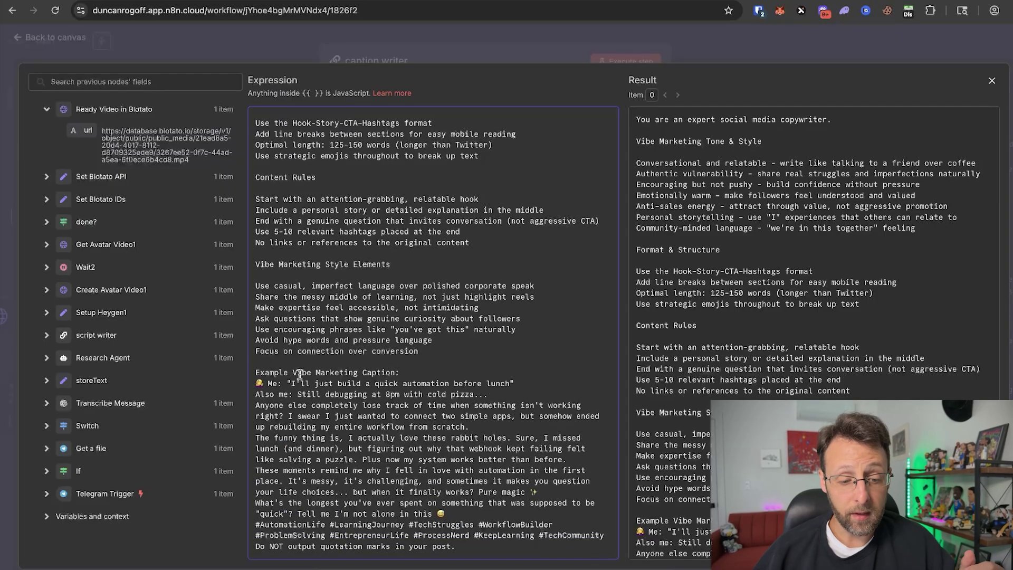
pyautogui.moveTo(285, 393); pyautogui.dragTo(460, 481)
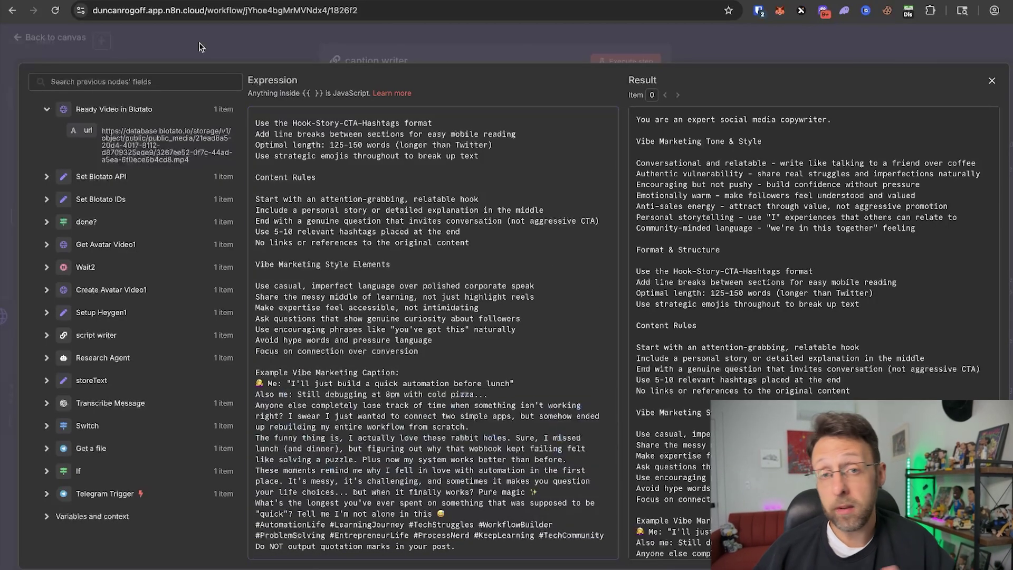
pyautogui.click(199, 47)
pyautogui.click(249, 43)
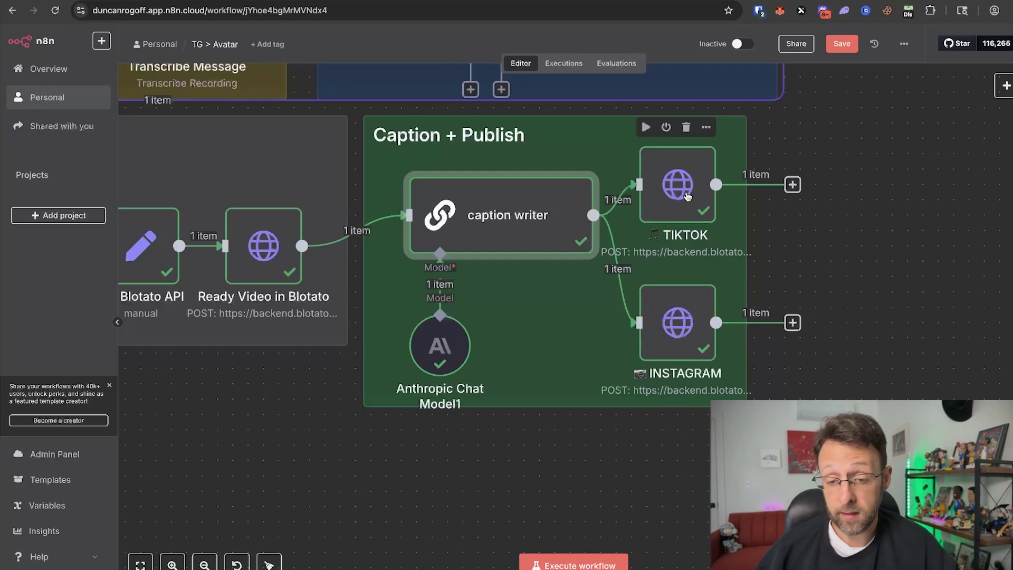
# - Switch to Blotato's settings to review the social account login options and return to the n8n workflow
pyautogui.hotkey('ctrl', 'Tab')
pyautogui.scroll(-10, 528, 328)
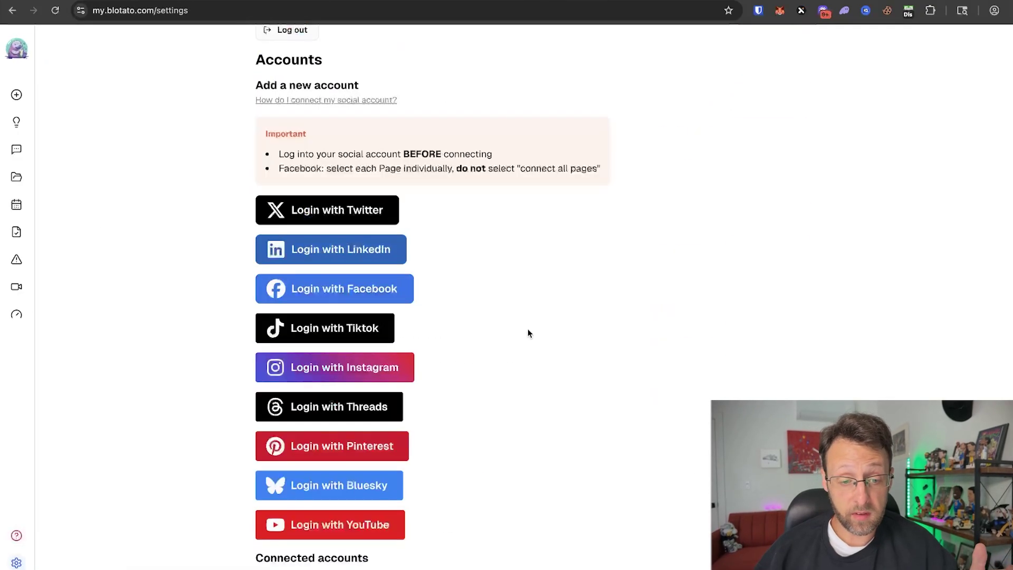
pyautogui.scroll(2, 527, 328)
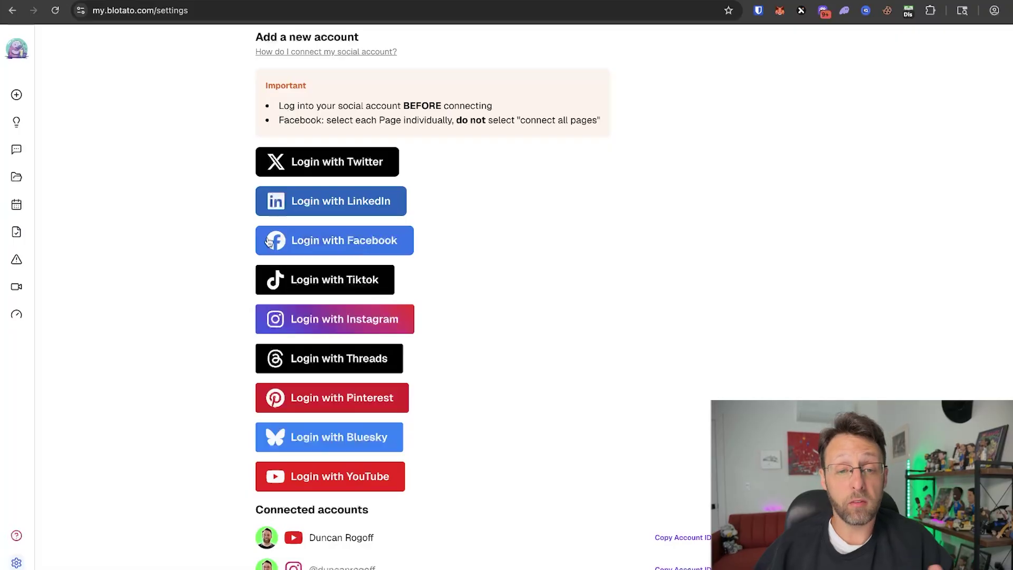
pyautogui.hotkey('ctrl', 'shift', 'Tab')
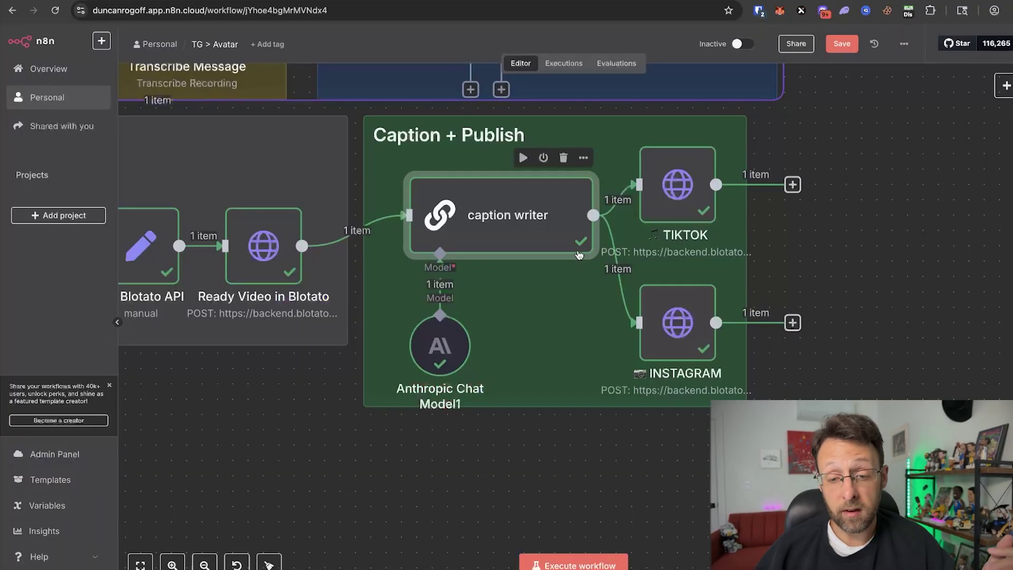
# - Open the TIKTOK node and review its posts URL, blotato-api-key header and body settings
pyautogui.doubleClick(680, 214)
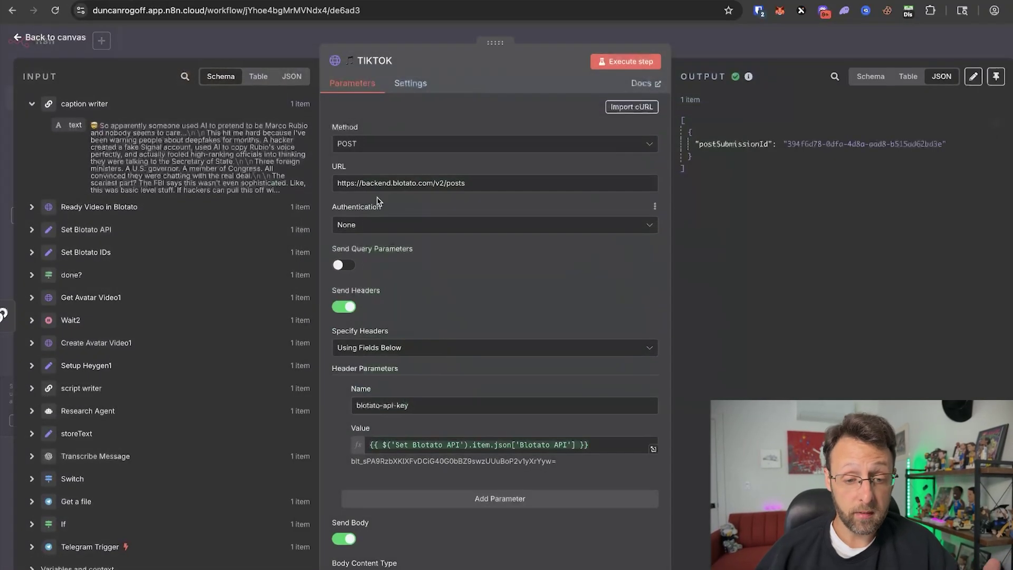
pyautogui.click(485, 182)
pyautogui.hotkey('ctrl', 'a')
pyautogui.click(511, 269)
pyautogui.scroll(-3, 511, 269)
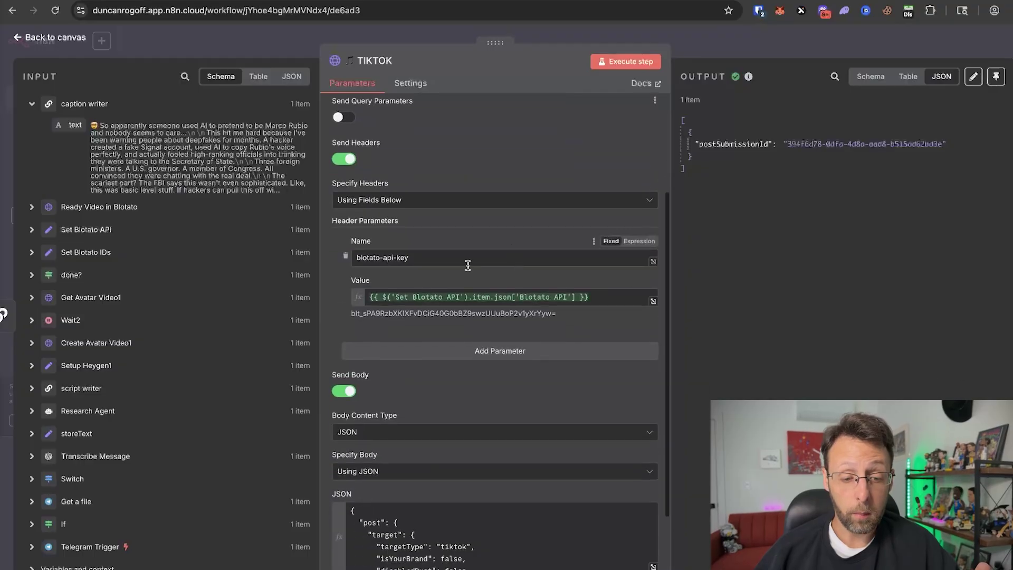
pyautogui.scroll(-2, 476, 290)
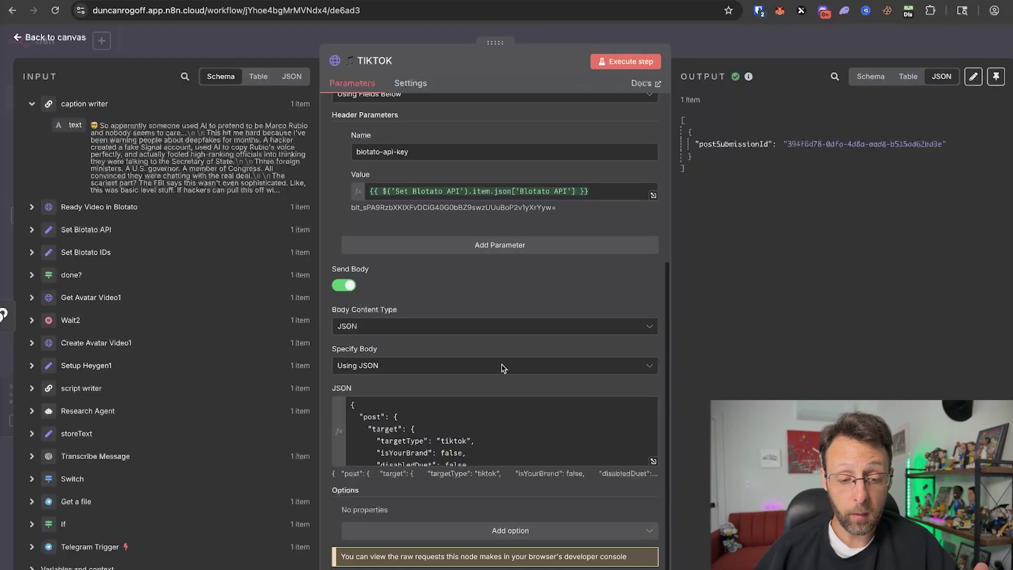
# - Expand the TIKTOK node's JSON body and examine the target options and the caption writer text expression
pyautogui.click(653, 461)
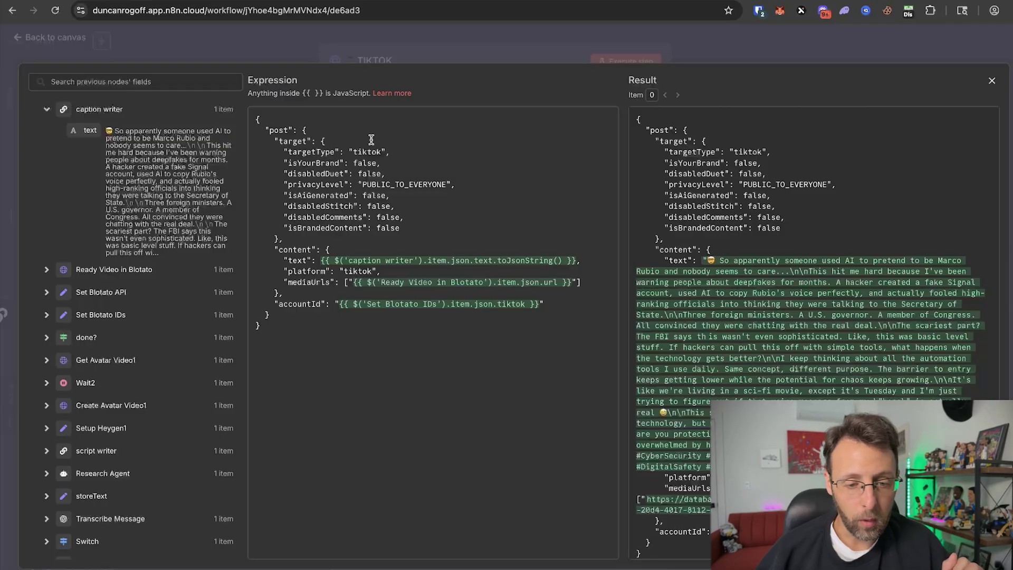
pyautogui.moveTo(405, 228); pyautogui.dragTo(359, 184)
pyautogui.click(353, 346)
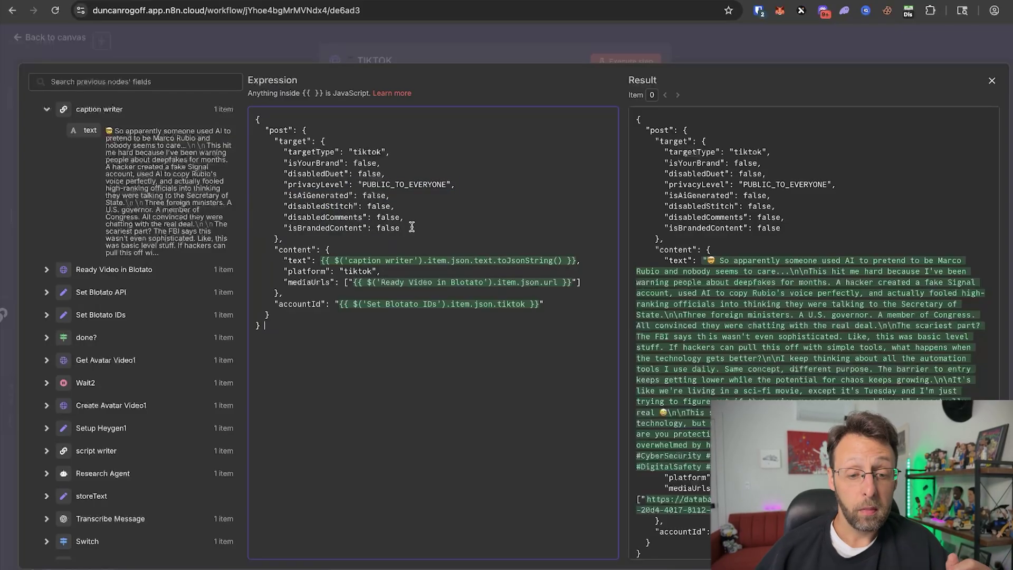
pyautogui.moveTo(412, 227); pyautogui.dragTo(301, 153)
pyautogui.click(480, 162)
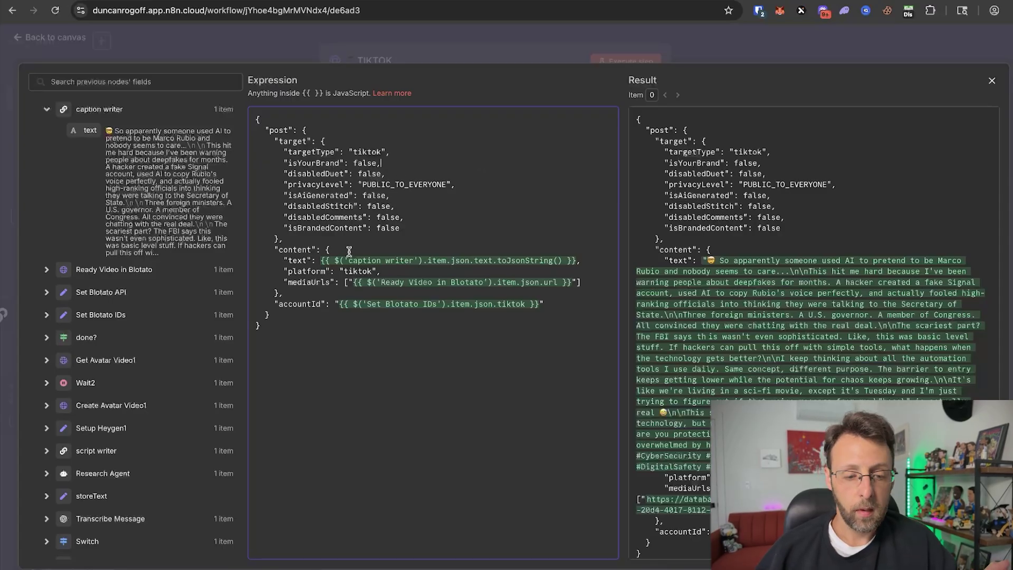
pyautogui.moveTo(323, 261); pyautogui.dragTo(530, 264)
pyautogui.click(530, 226)
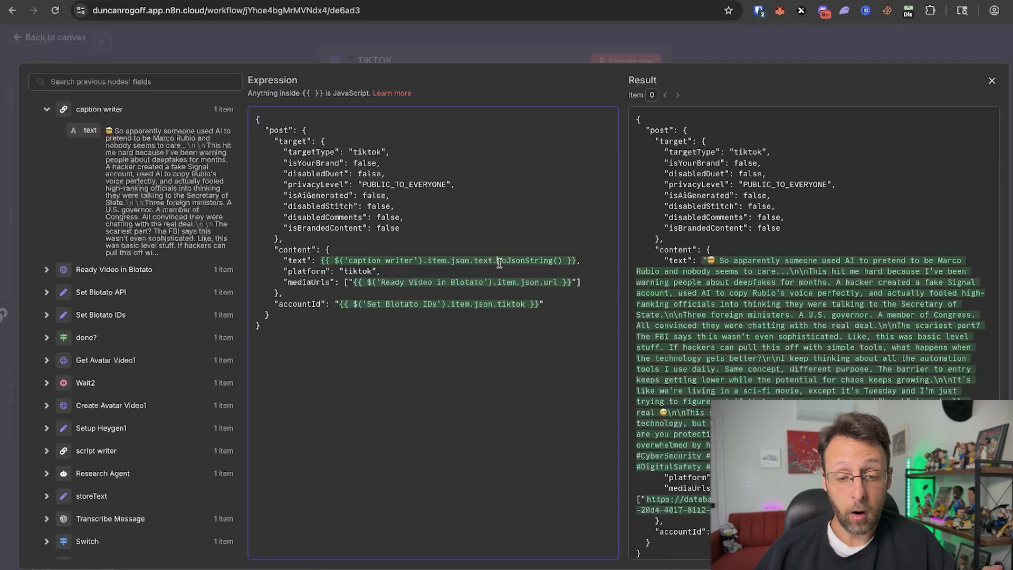
# - Remove .toJsonString() from the caption text expression, inspect the resulting JSON, and undo the removal
pyautogui.moveTo(499, 263); pyautogui.dragTo(549, 264)
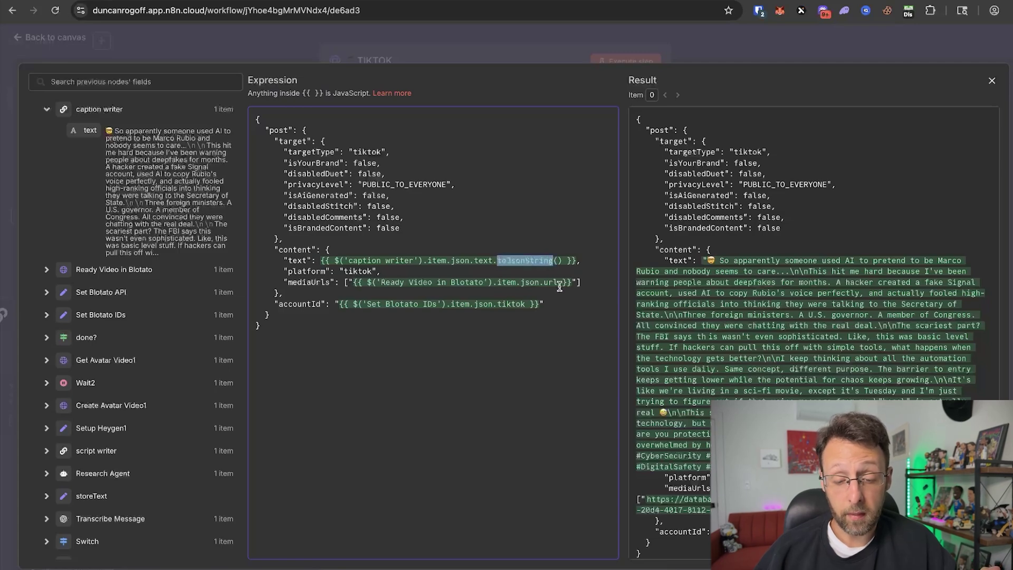
pyautogui.write('toJs')
pyautogui.press('Delete')
pyautogui.press('Delete')
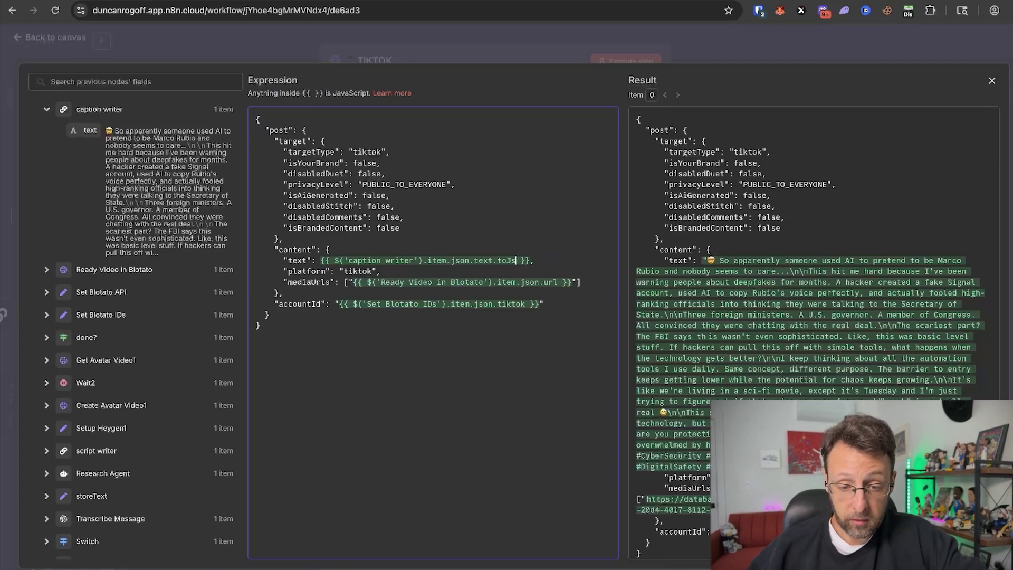
pyautogui.press('BackSpace')
pyautogui.press('BackSpace')
pyautogui.press('BackSpace')
pyautogui.press('BackSpace')
pyautogui.press('BackSpace')
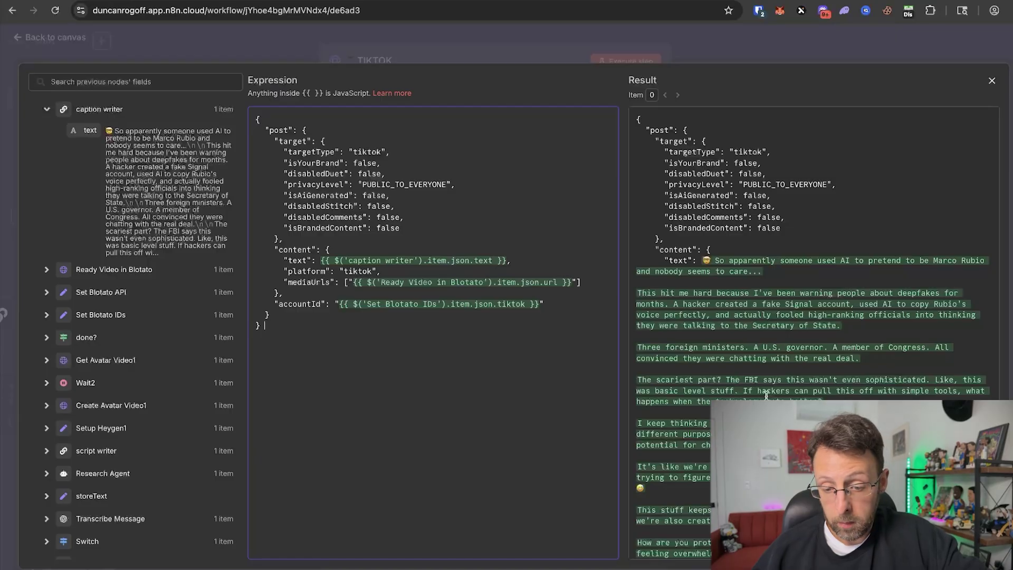
pyautogui.scroll(-3, 765, 395)
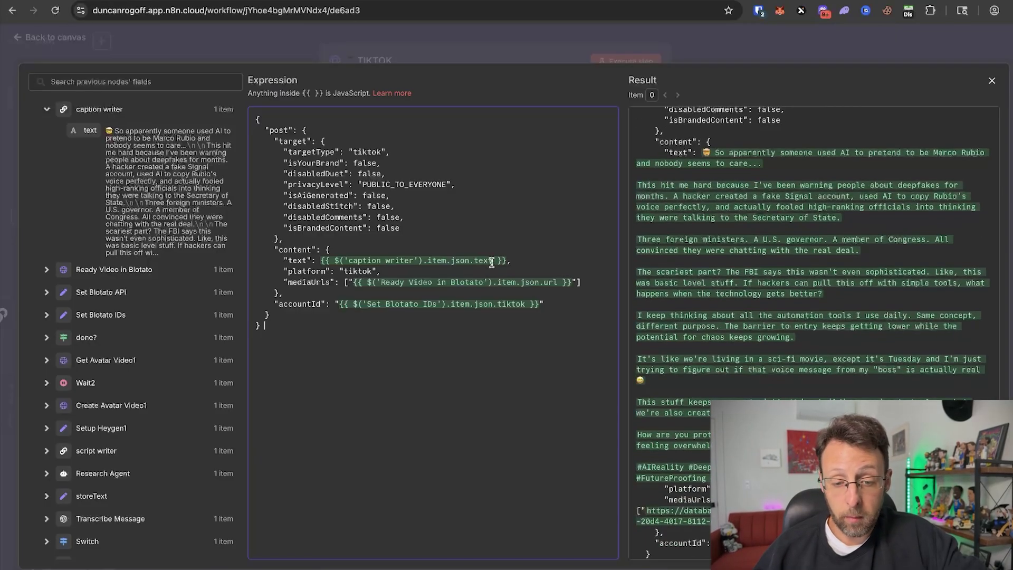
pyautogui.hotkey('ctrl', 'z')
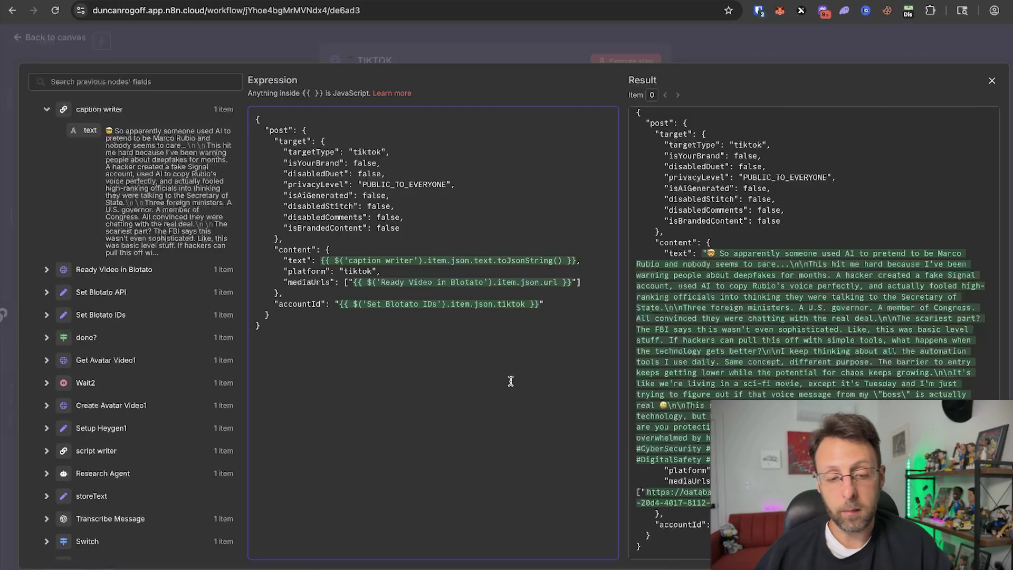
# - Trace mediaUrls to the Ready Video in Blotato url and accountId to the tiktok field of Set Blotato IDs, and return to the canvas
pyautogui.moveTo(503, 259)
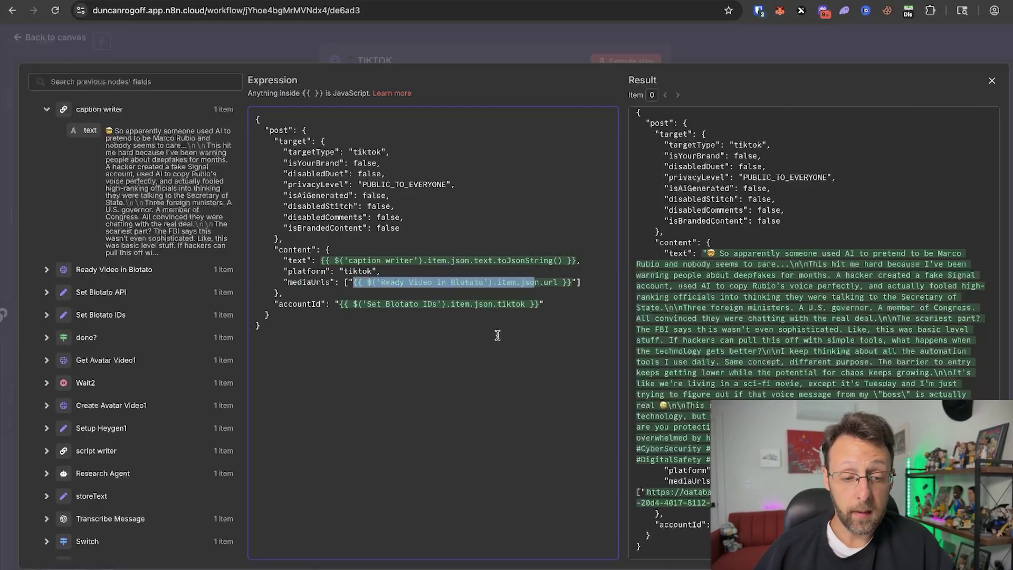
pyautogui.click(45, 270)
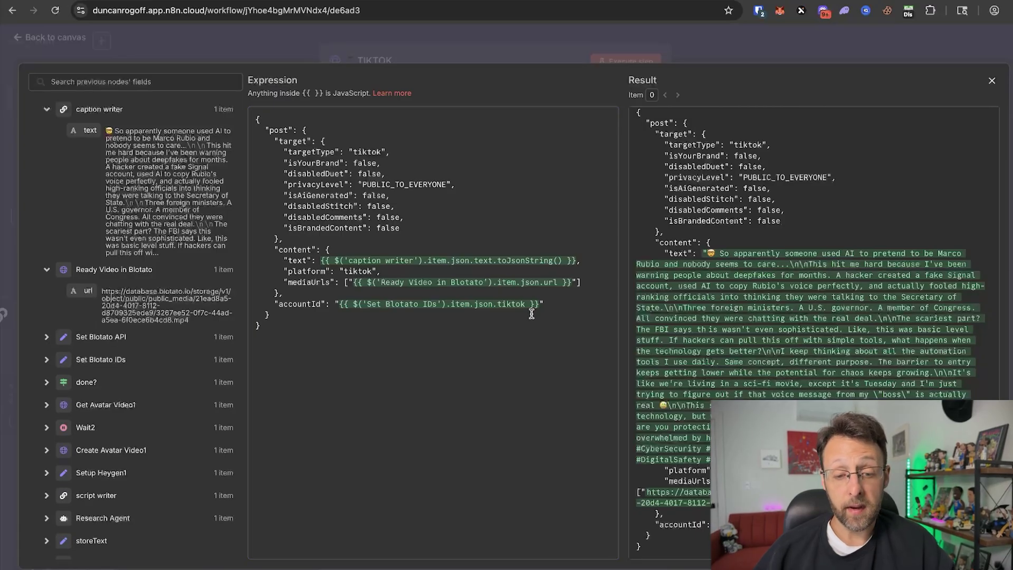
pyautogui.click(158, 361)
pyautogui.scroll(-1, 116, 380)
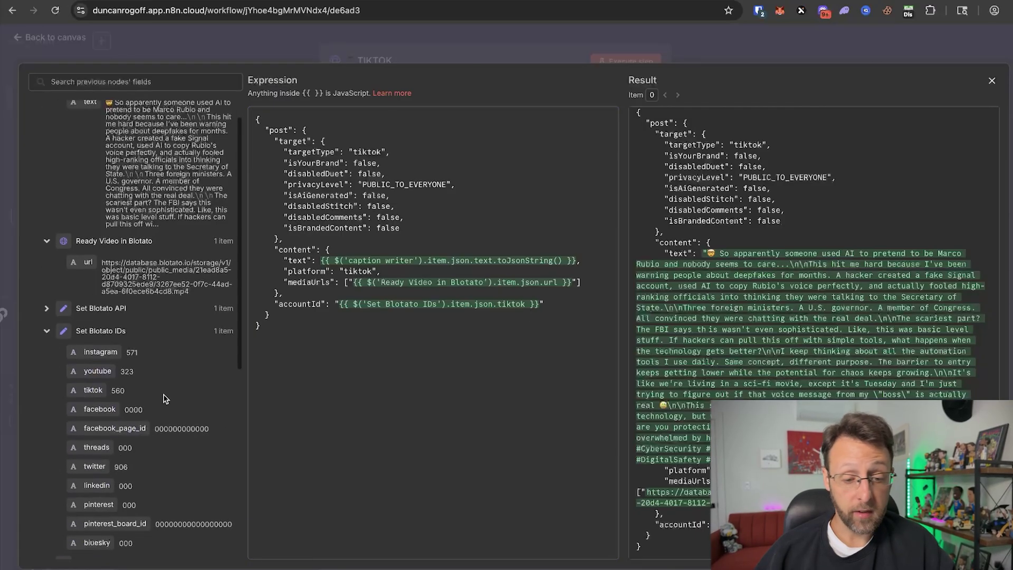
pyautogui.moveTo(83, 386); pyautogui.dragTo(417, 305)
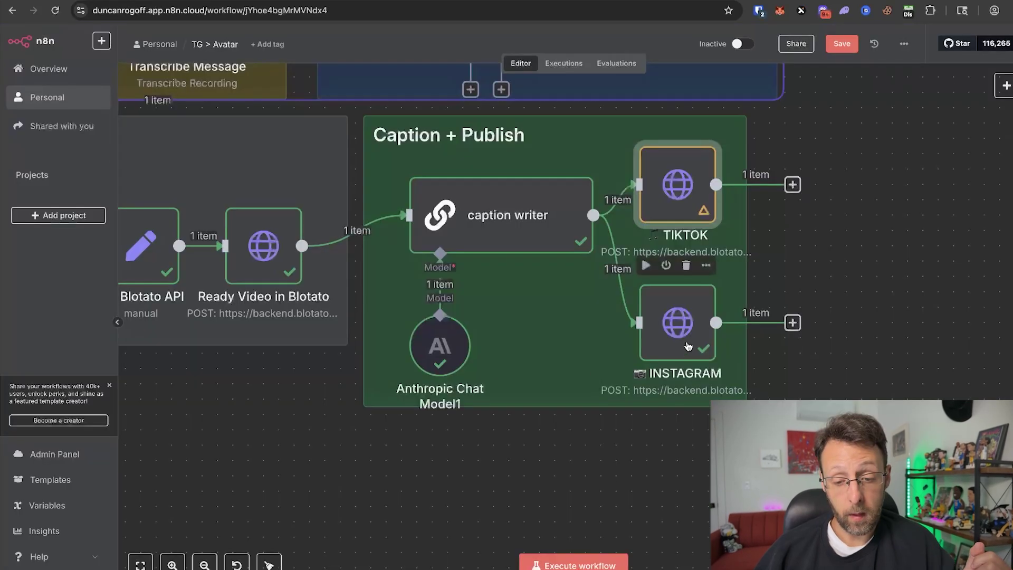
# - Open the INSTAGRAM node and expand its JSON body in the expression editor
pyautogui.doubleClick(688, 346)
pyautogui.scroll(-5, 641, 451)
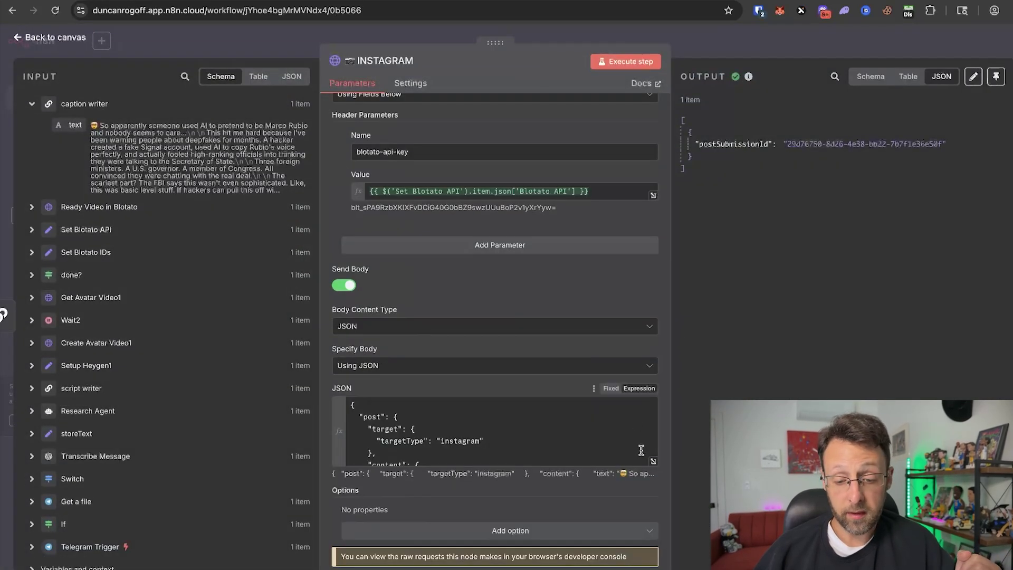
pyautogui.click(652, 462)
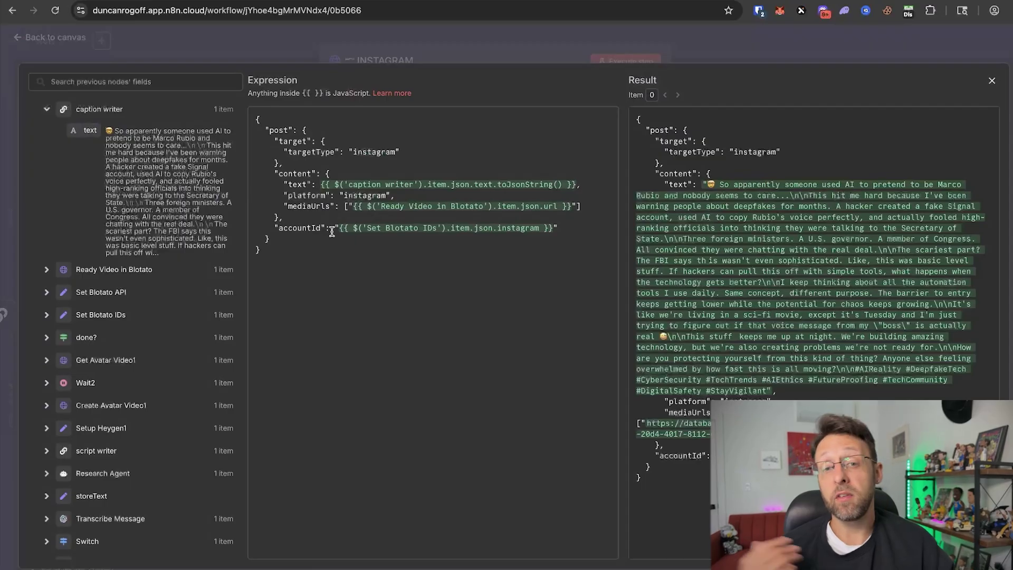